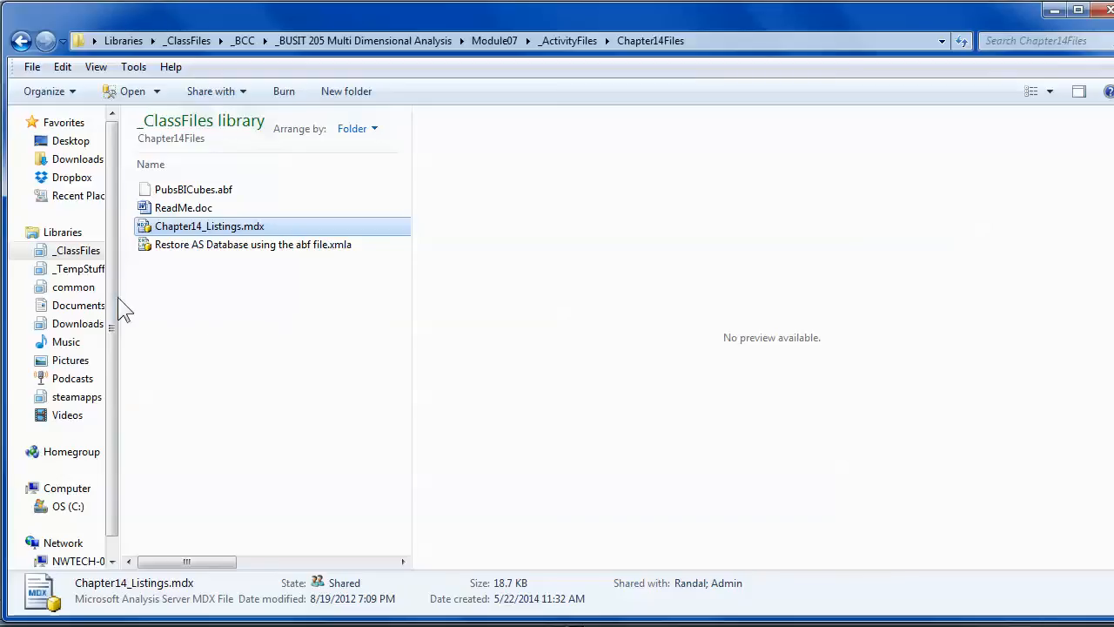
Select the PubsBICubes.abf backup file in the Chapter14Files folder.
left_click(161, 193)
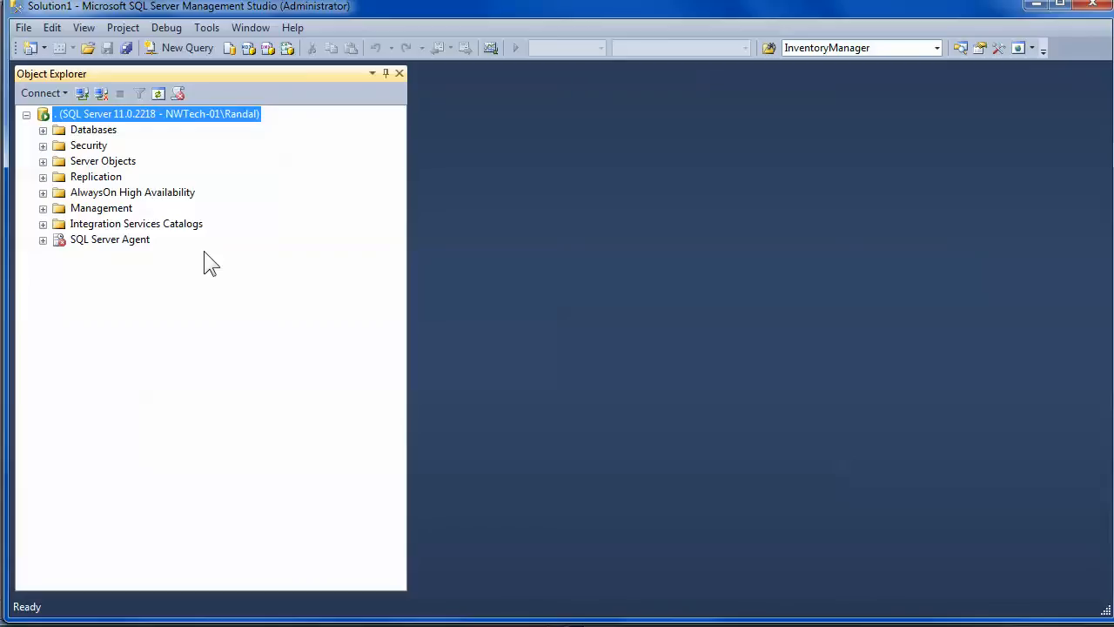
left_click(62, 95)
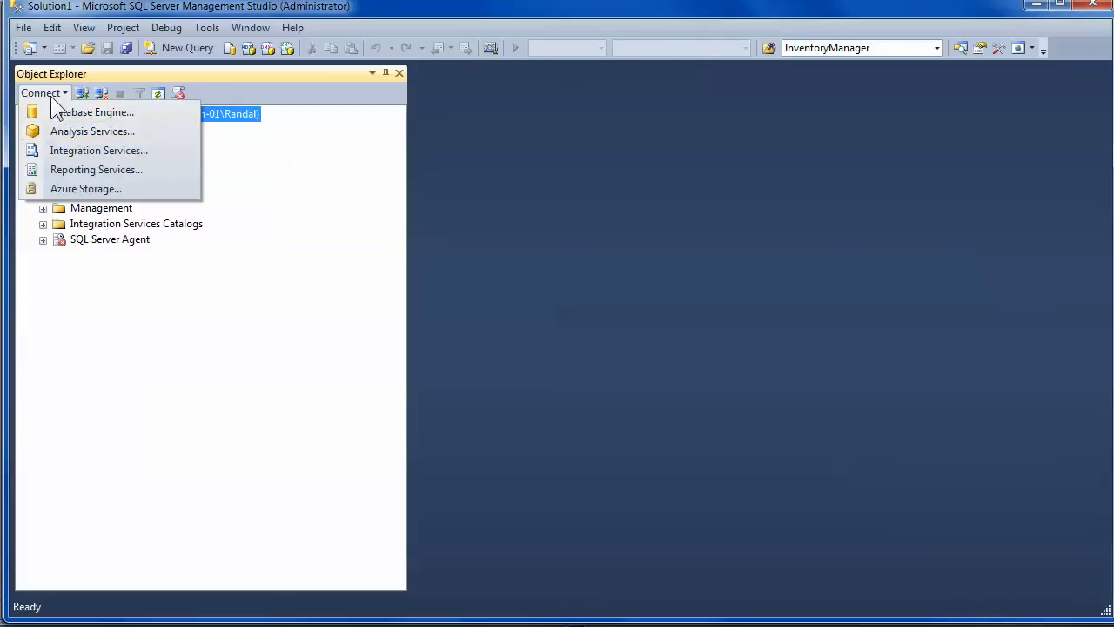
left_click(85, 133)
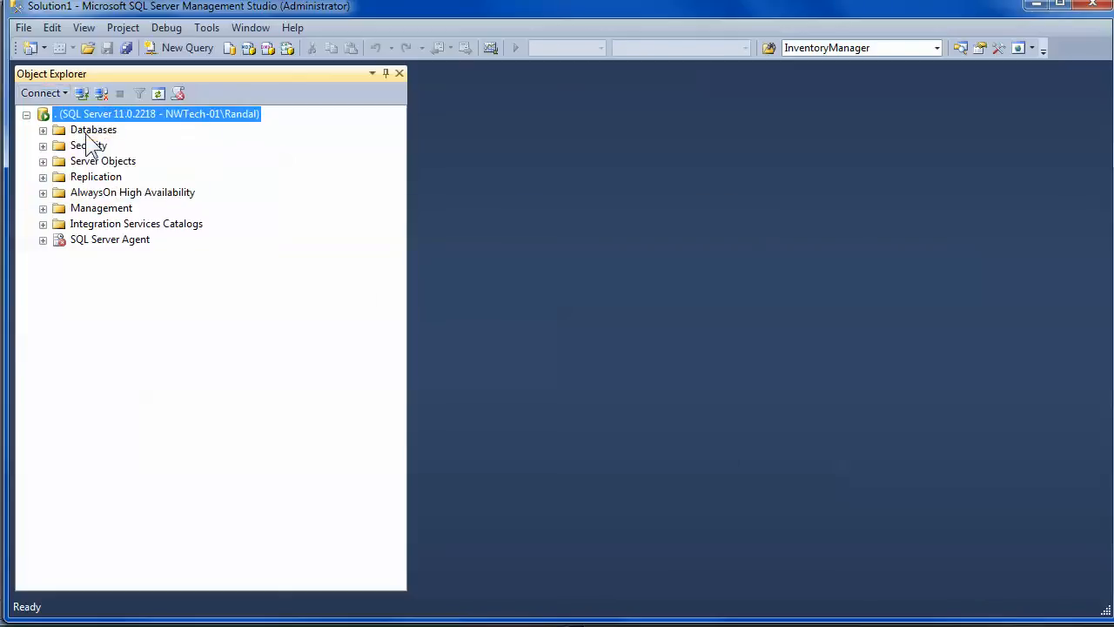
left_click_drag(551, 219, 626, 112)
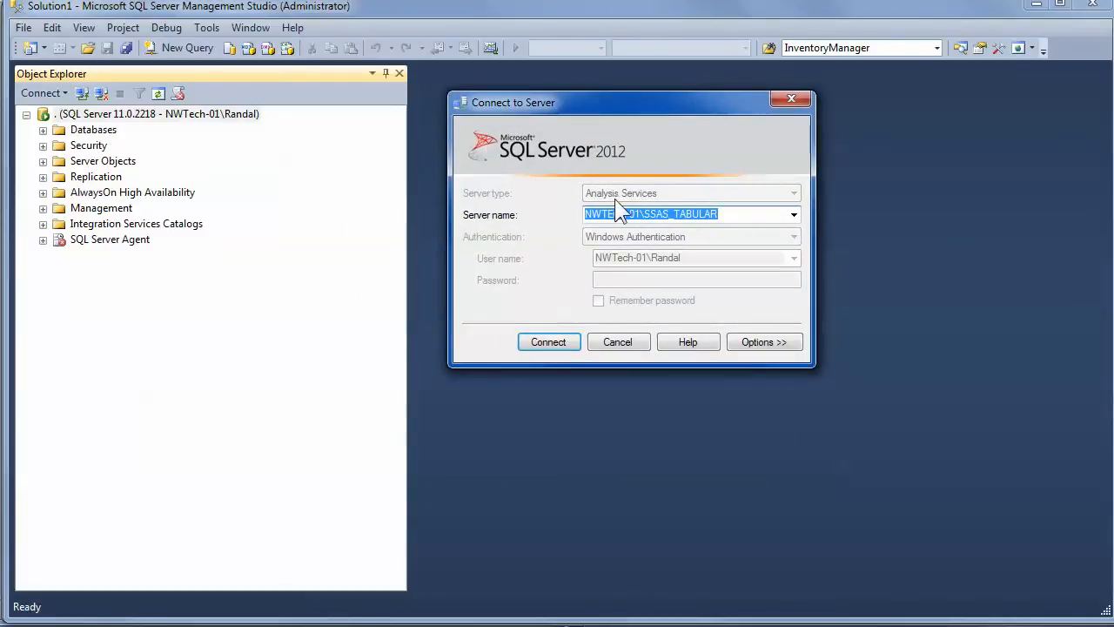
left_click(618, 342)
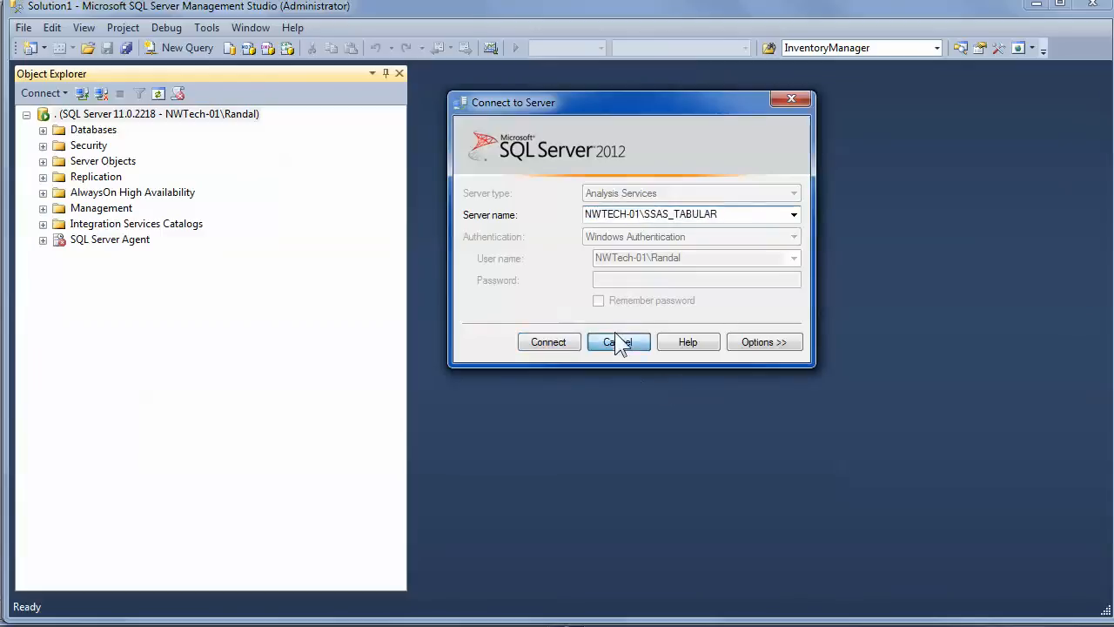
Start a new Object Explorer server connection and show the server type choices, with Analysis Services as the type.
left_click(35, 92)
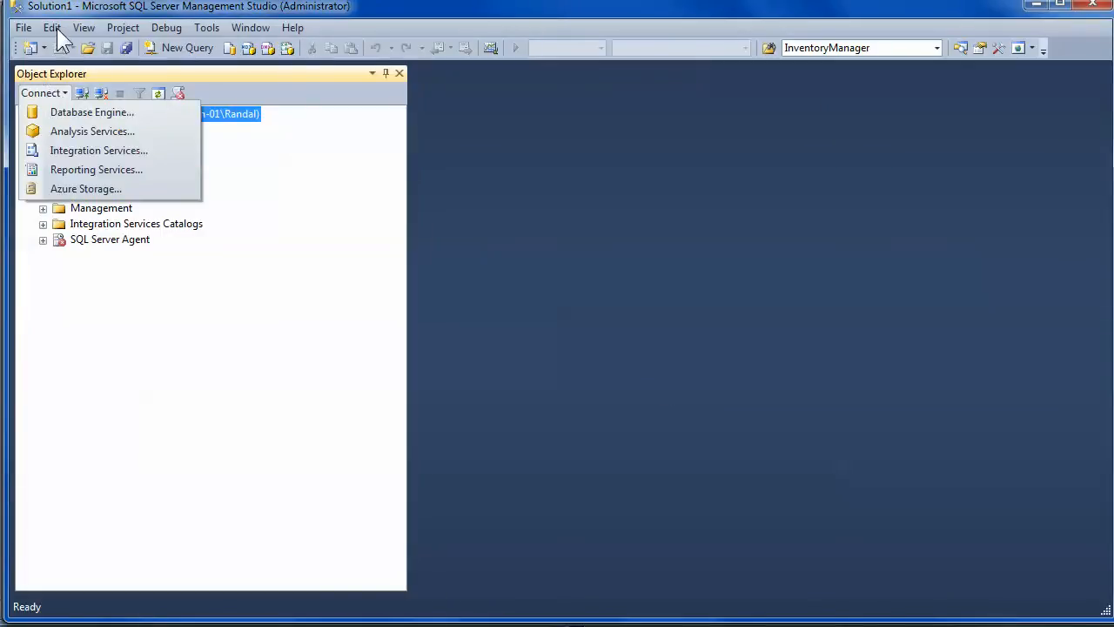
left_click(23, 29)
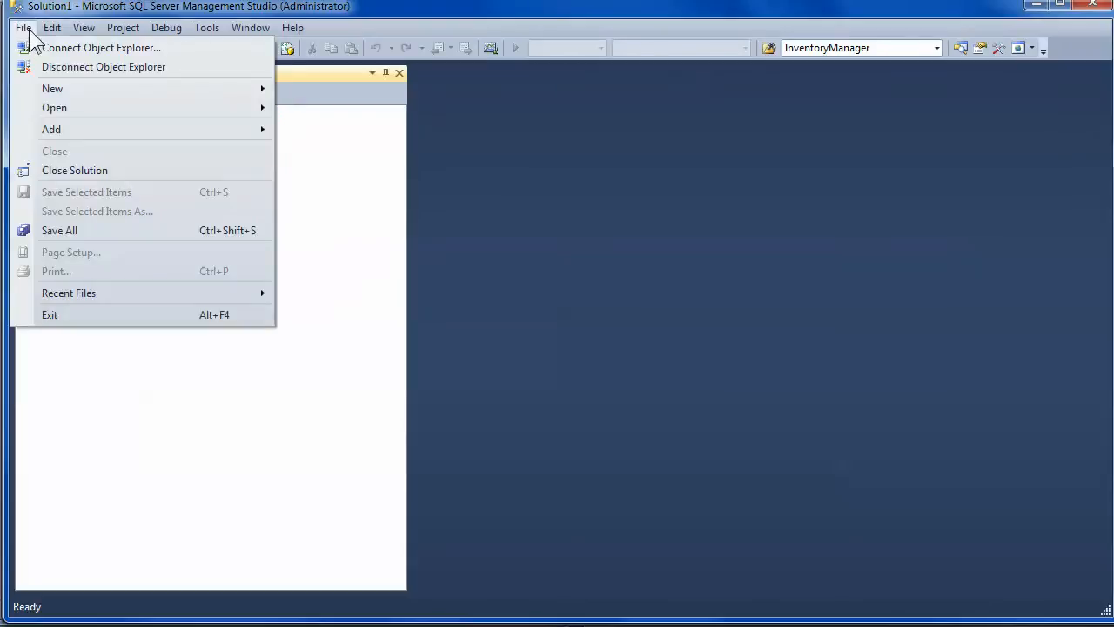
left_click(149, 49)
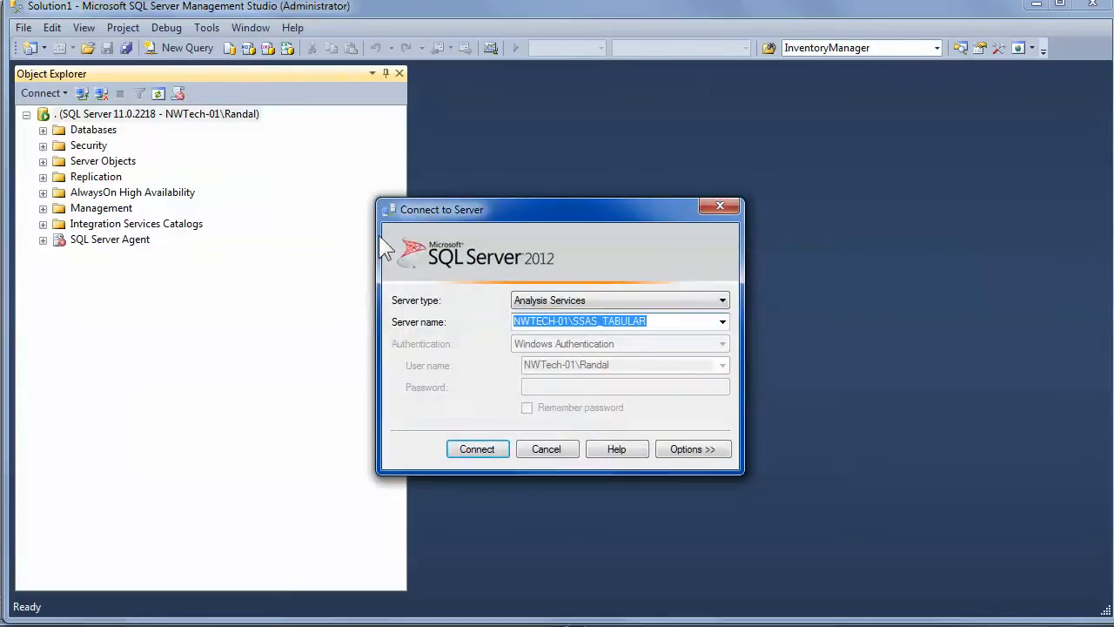
left_click_drag(572, 215, 598, 134)
left_click(745, 218)
left_click(634, 220)
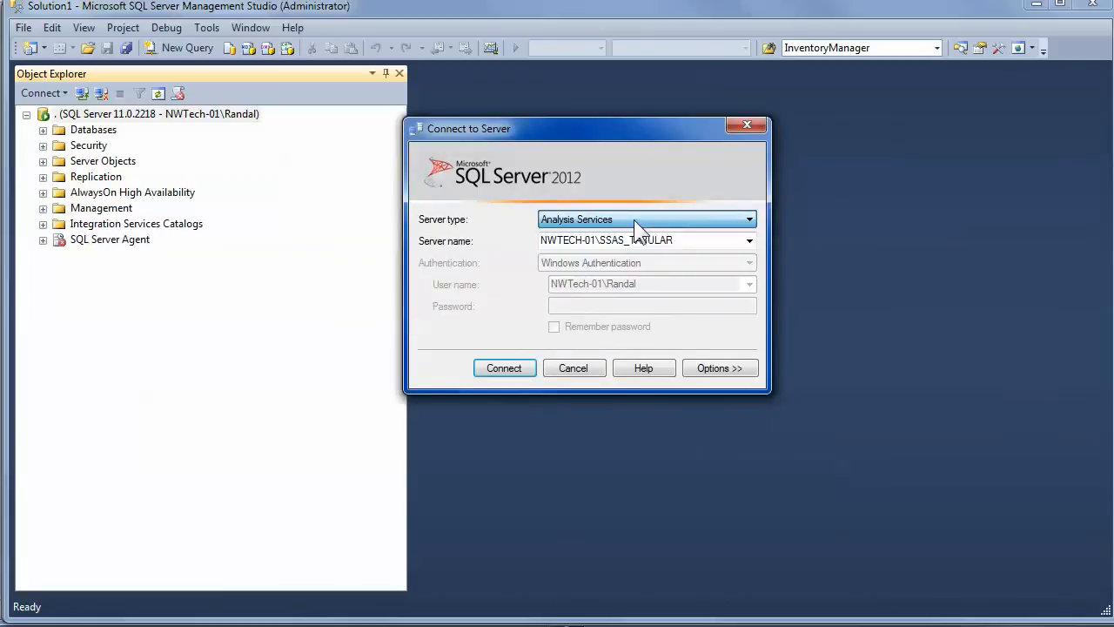
left_click(621, 216)
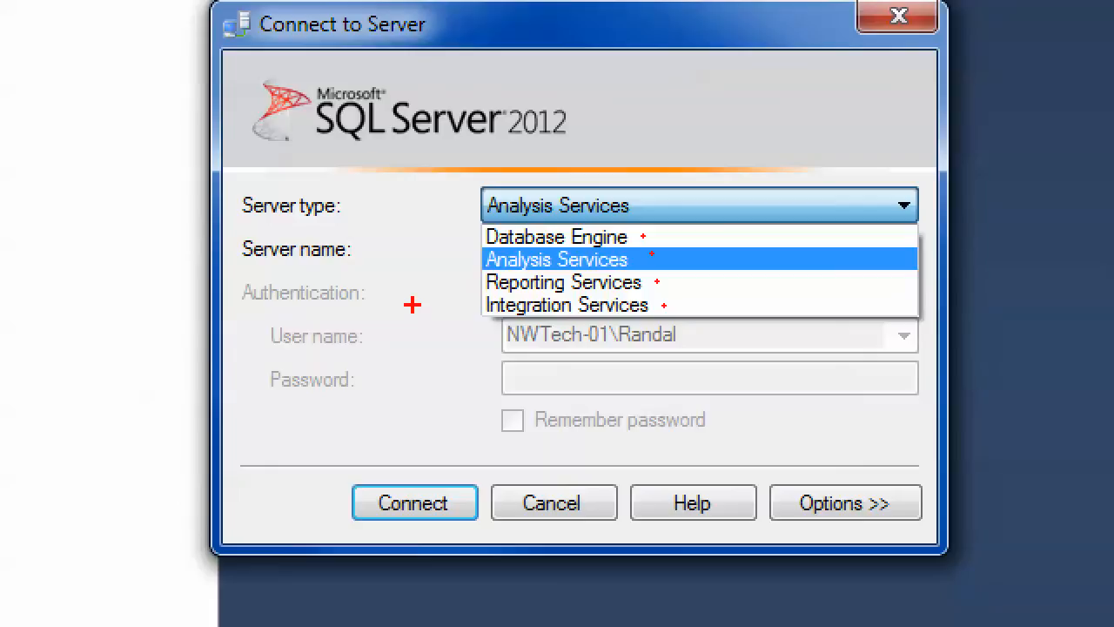
mouse_move(467, 221)
left_mouse_down()
mouse_move(453, 222)
mouse_move(451, 265)
mouse_move(470, 276)
left_mouse_up()
left_click_drag(678, 267, 693, 267)
type("DX, ")
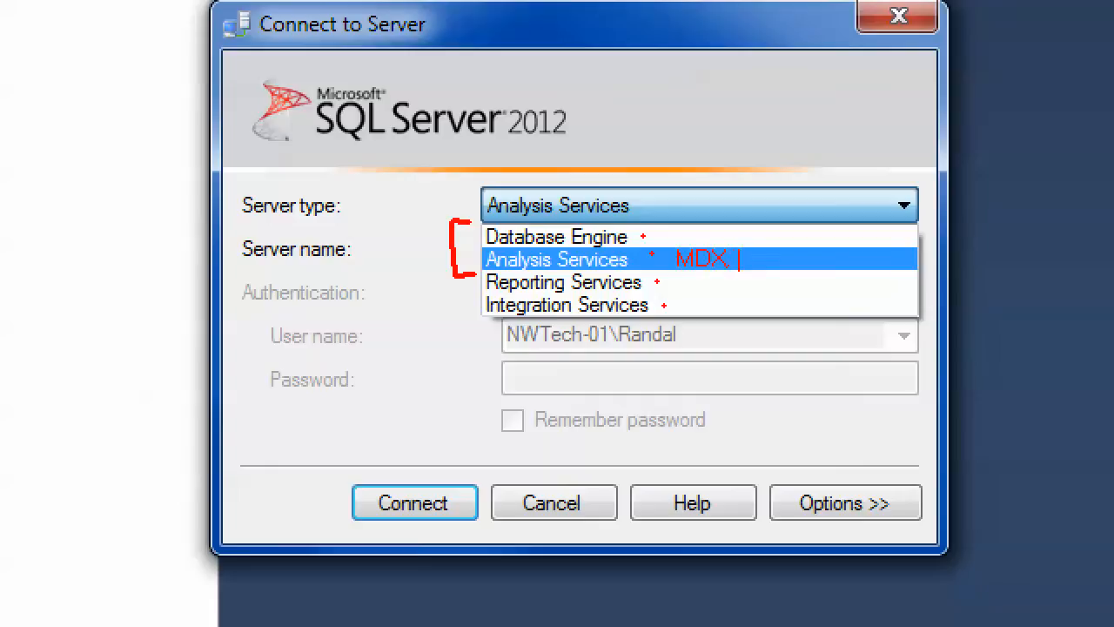
type("S")
key("BackSpace")
type("XMLAm")
key("BackSpace")
key("BackSpace")
type("A, DMX")
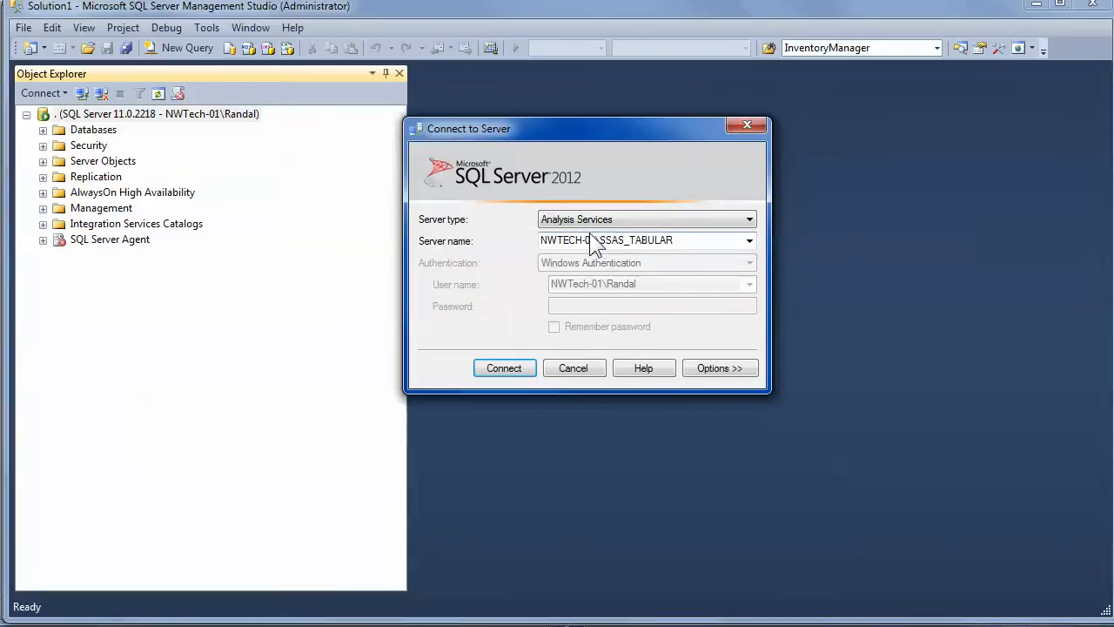
Set the server name to NWTECH-01 and connect to its Analysis Services instance.
left_click(752, 240)
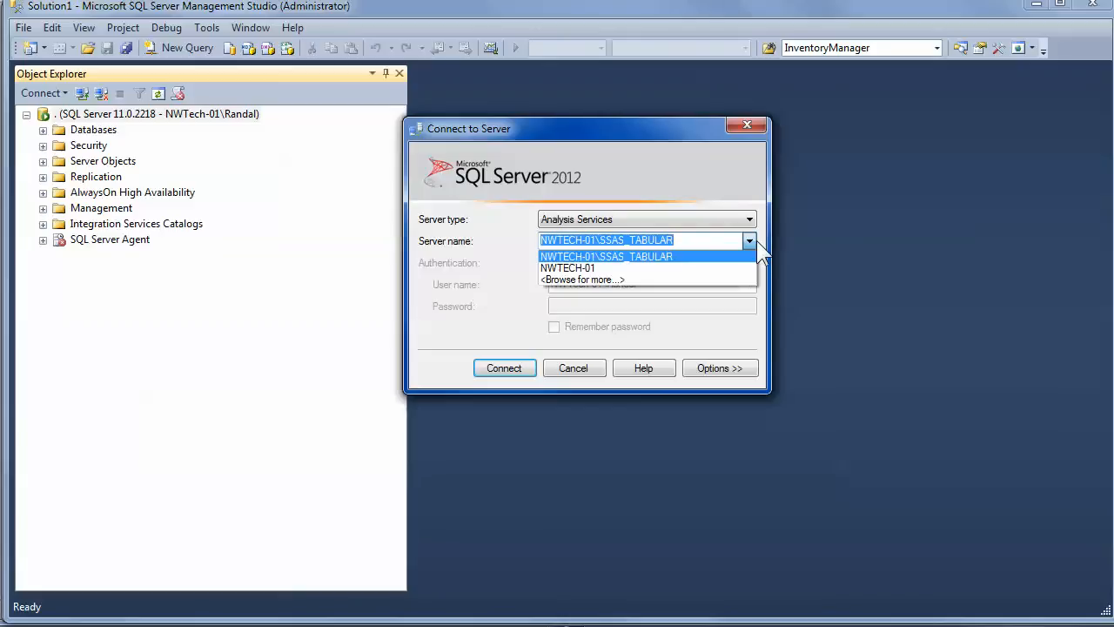
left_click(592, 267)
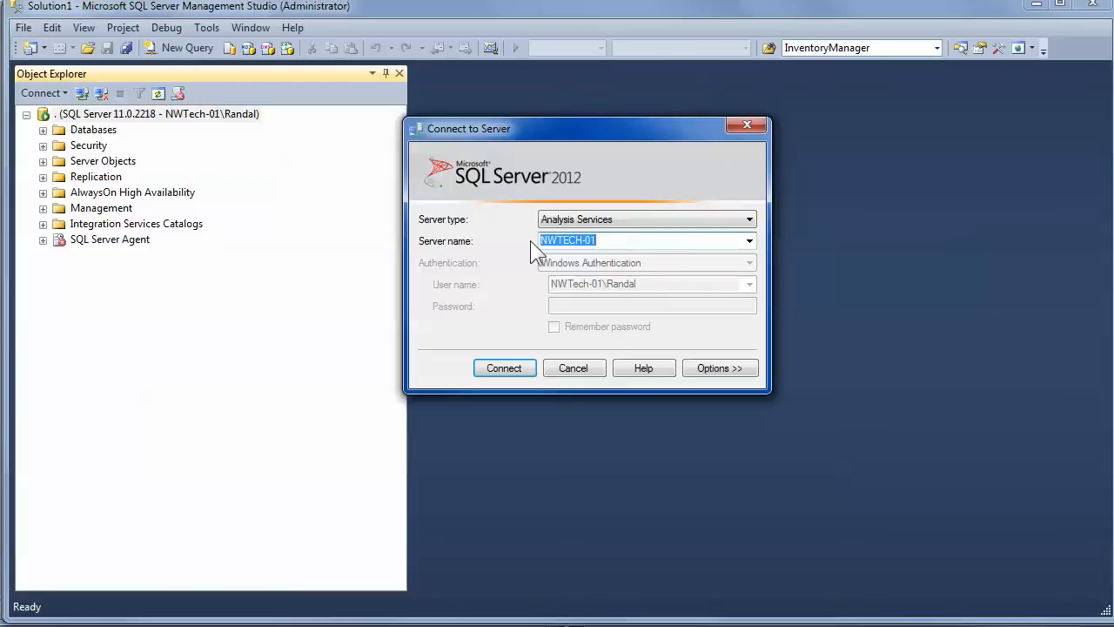
type("Localhost")
left_click(749, 241)
left_click(670, 264)
left_click(505, 374)
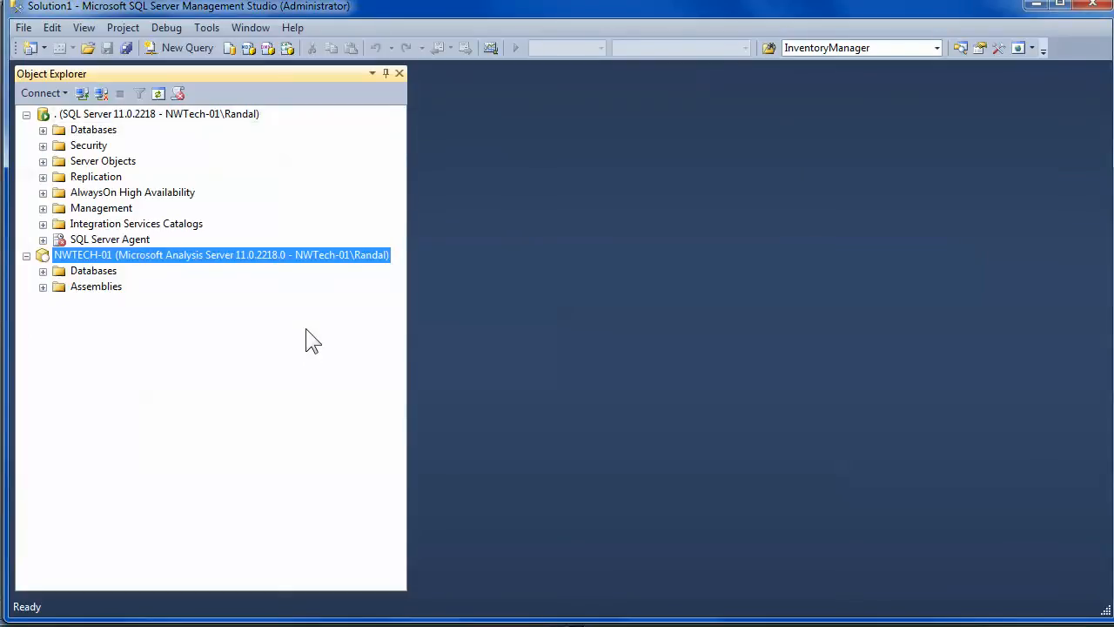
Expand the Databases folder of the NWTECH-01 Analysis server and collapse the SQL Server database engine node.
left_click(43, 270)
left_click(96, 272)
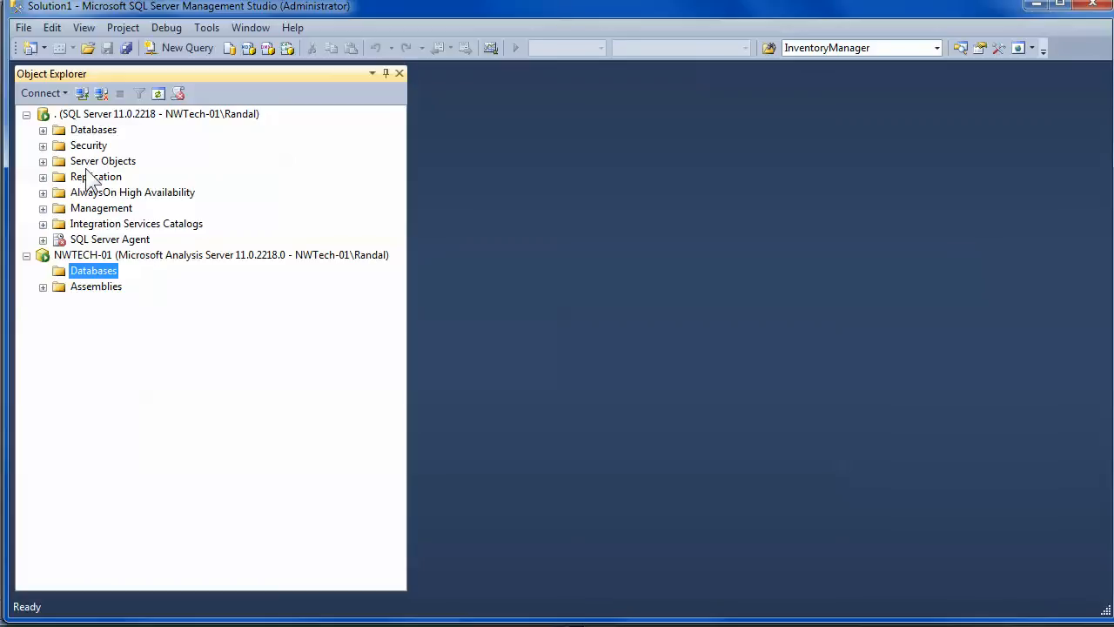
left_click(26, 114)
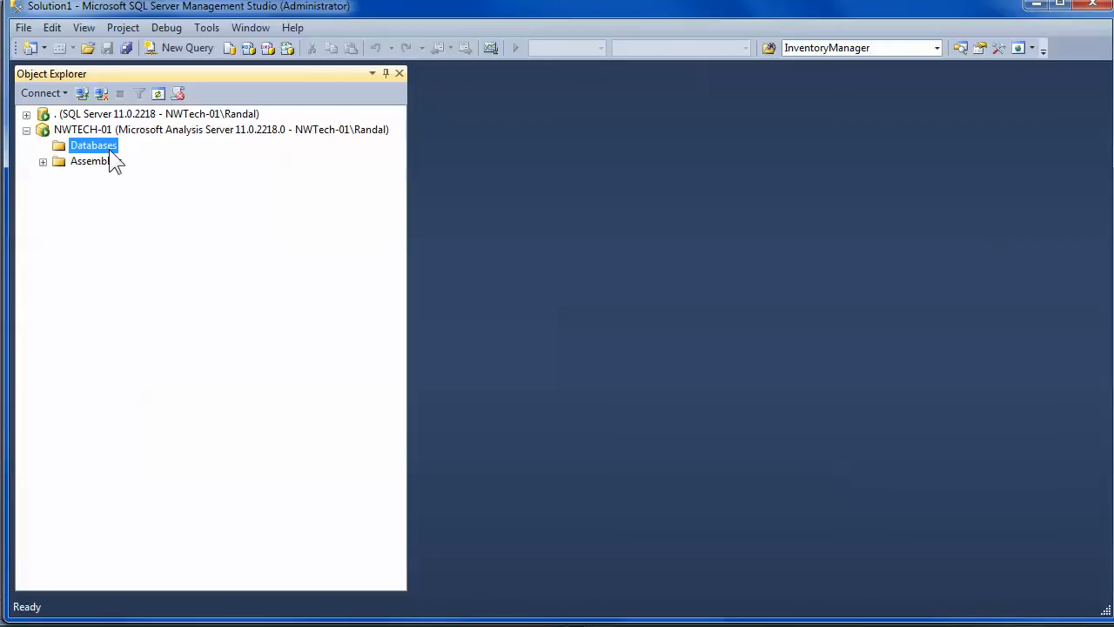
Start restoring an Analysis Services database, examine which server folders can be browsed for the backup file, and cancel the restore.
right_click(110, 153)
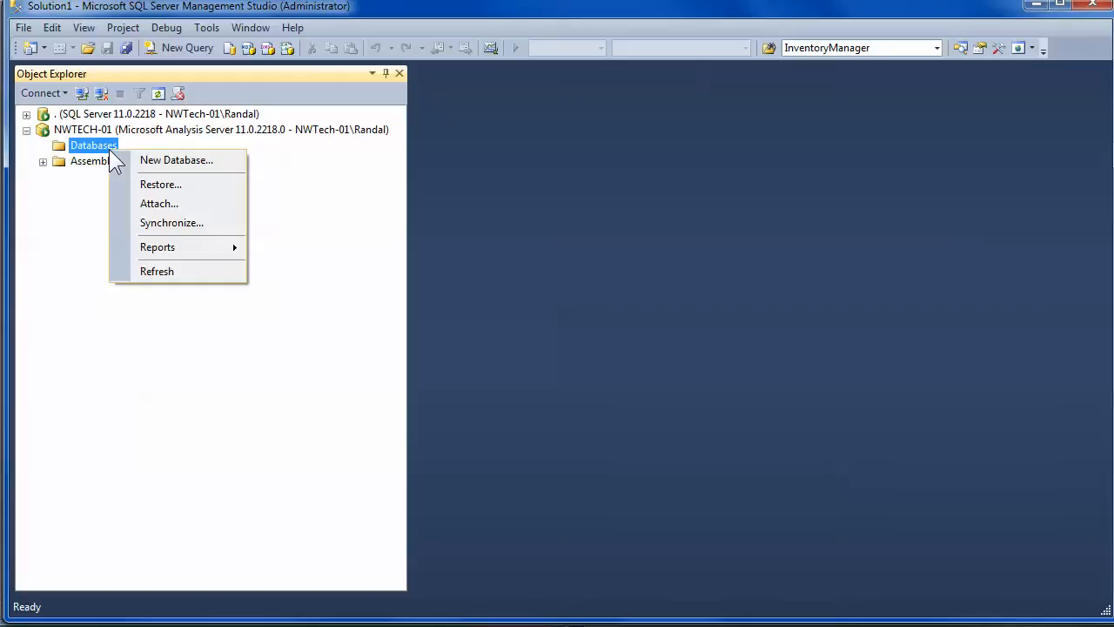
left_click(201, 182)
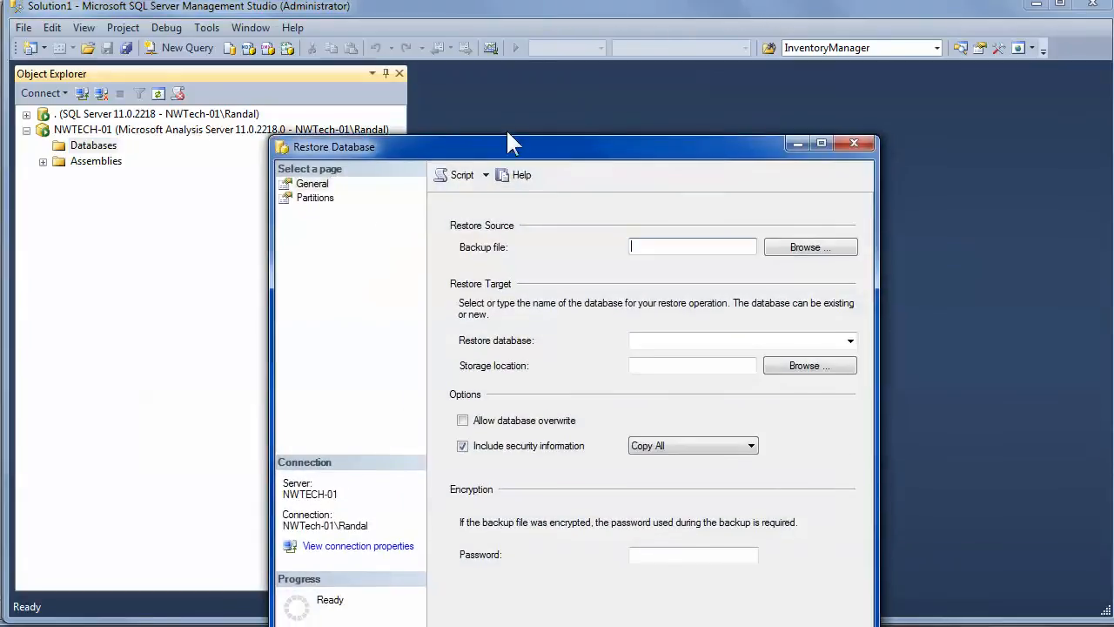
left_click_drag(508, 145, 502, 66)
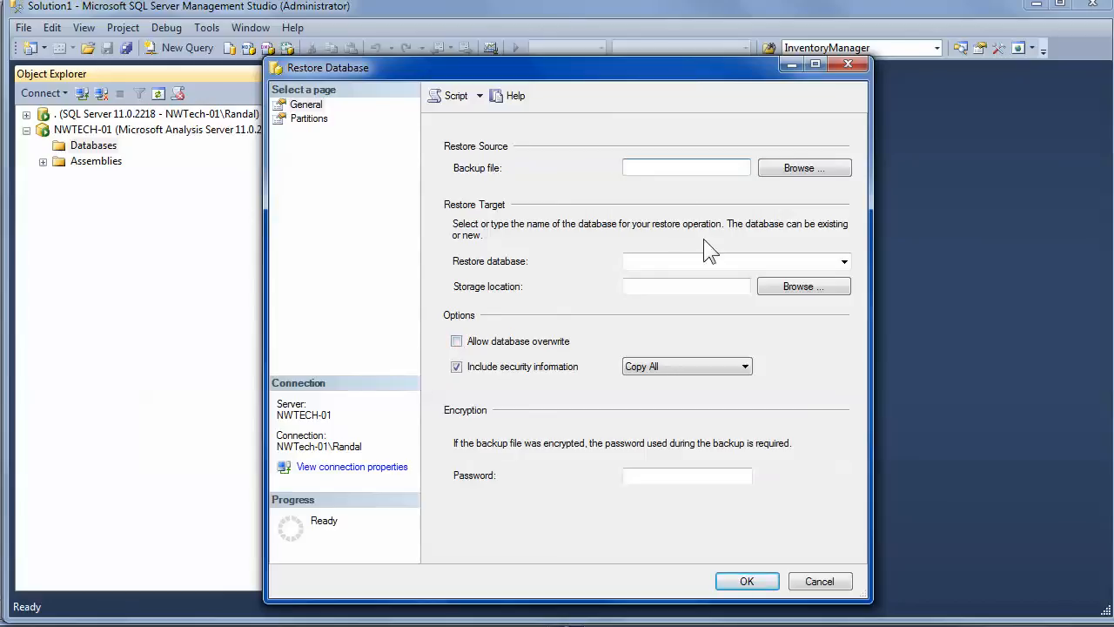
left_click(778, 178)
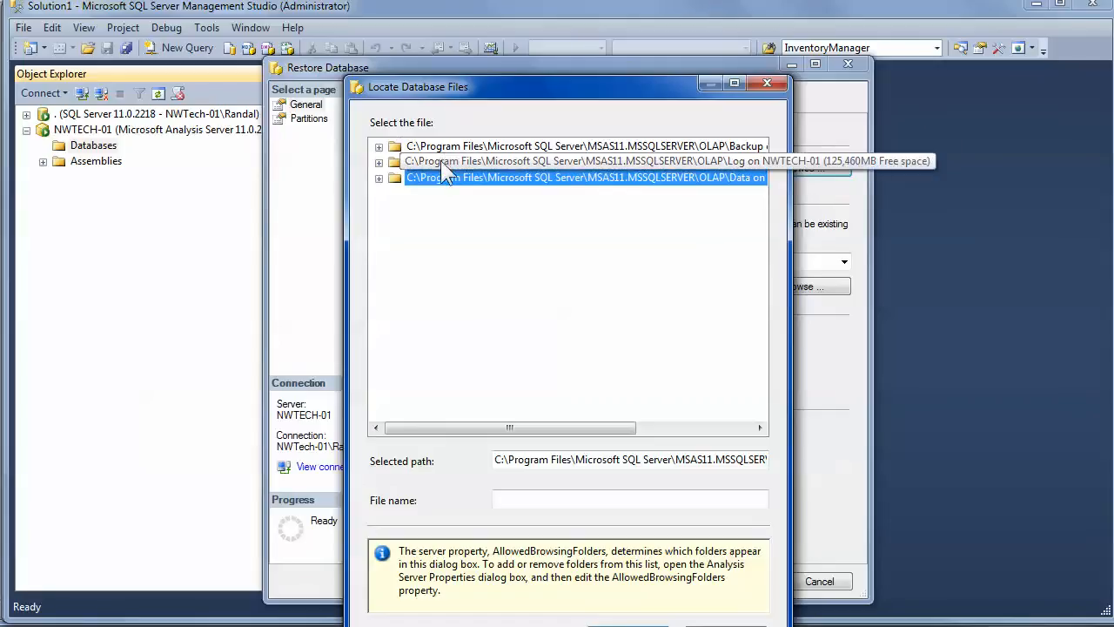
left_click(448, 181)
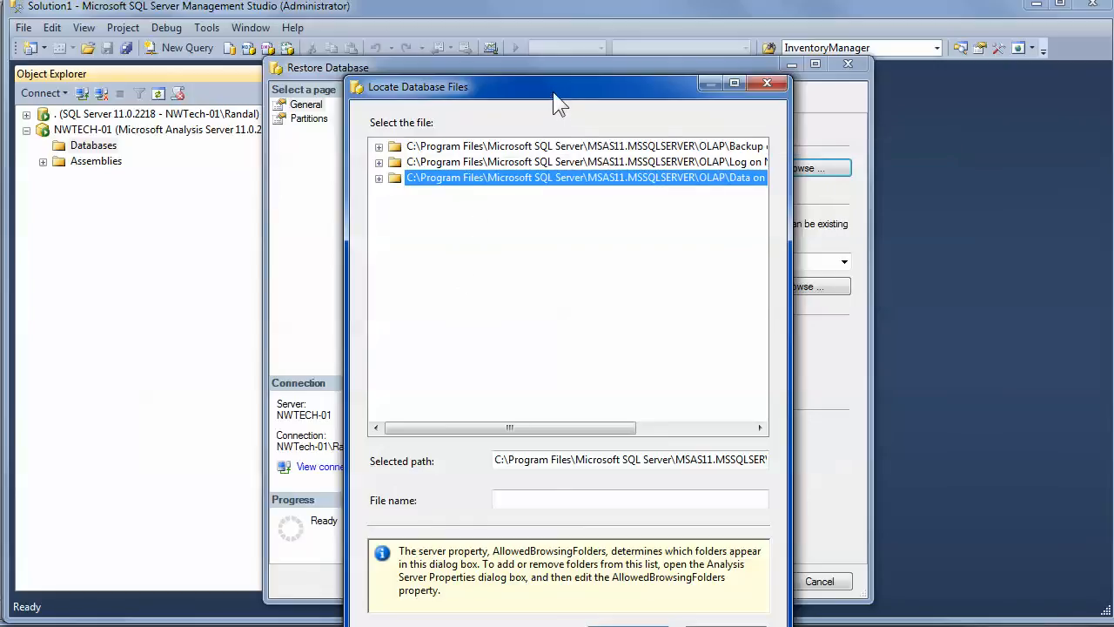
left_click_drag(557, 103, 566, 47)
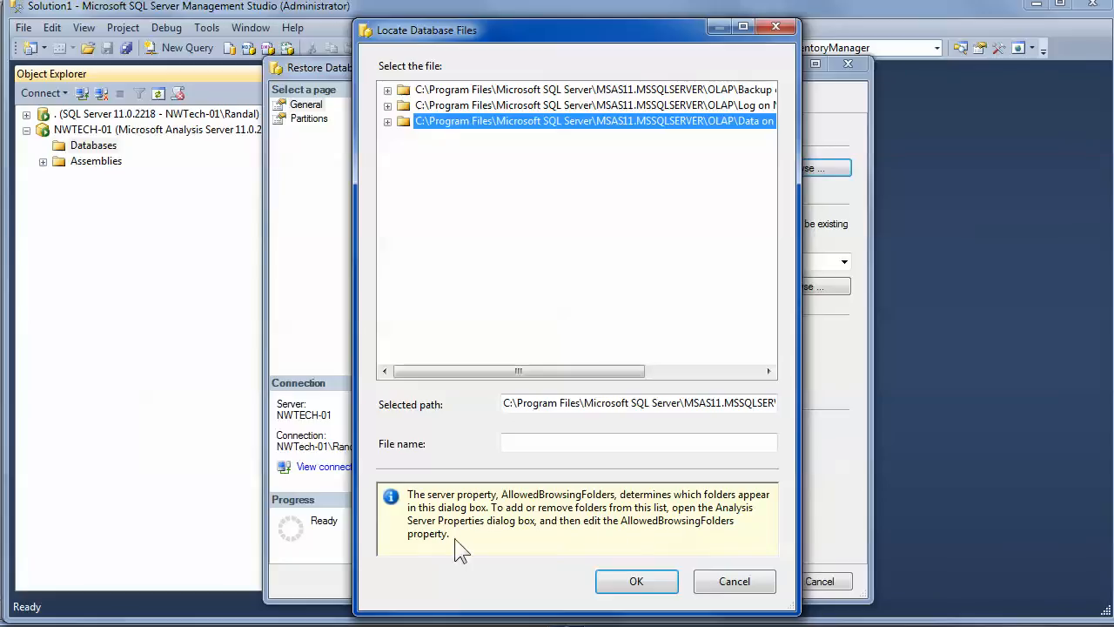
left_click(734, 582)
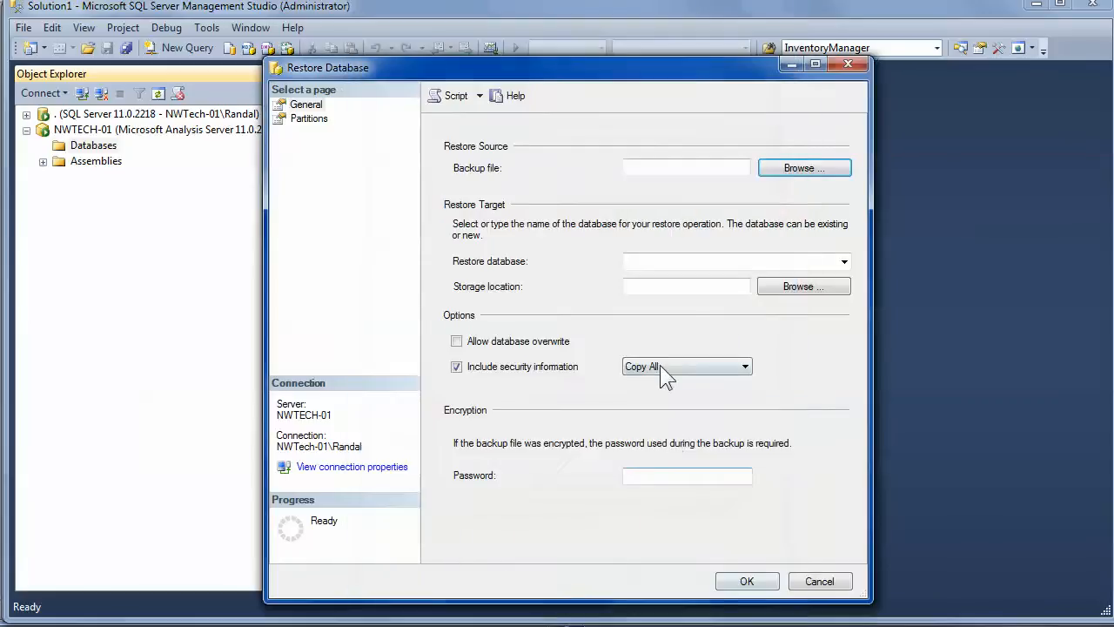
left_click(825, 584)
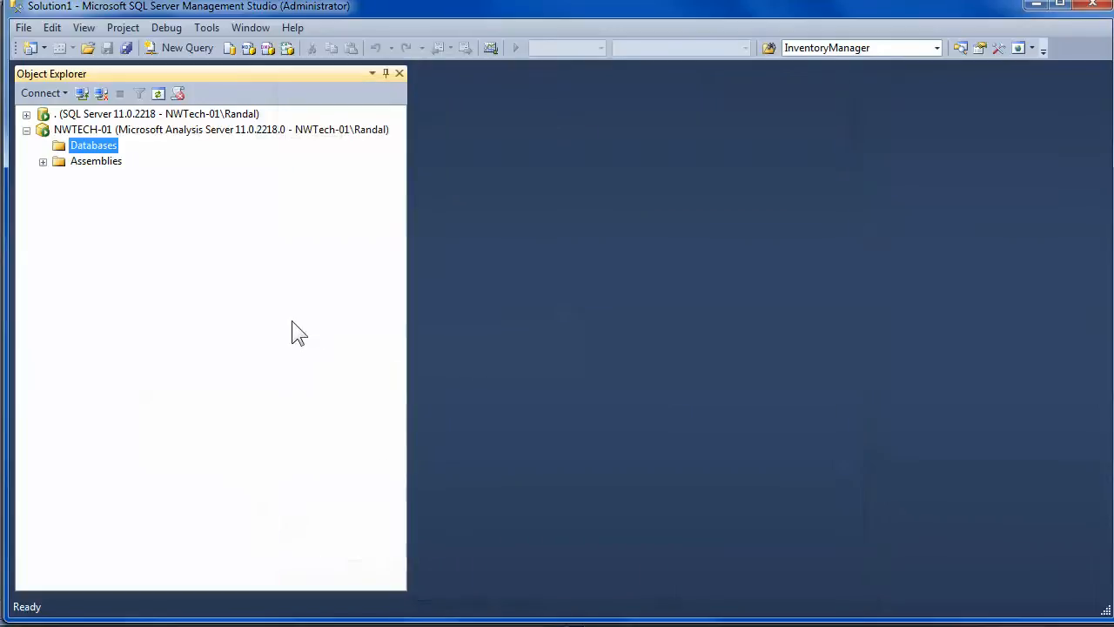
Examine the general properties of the NWTECH-01 Analysis server with the Name column widened, and close them without changes.
right_click(183, 130)
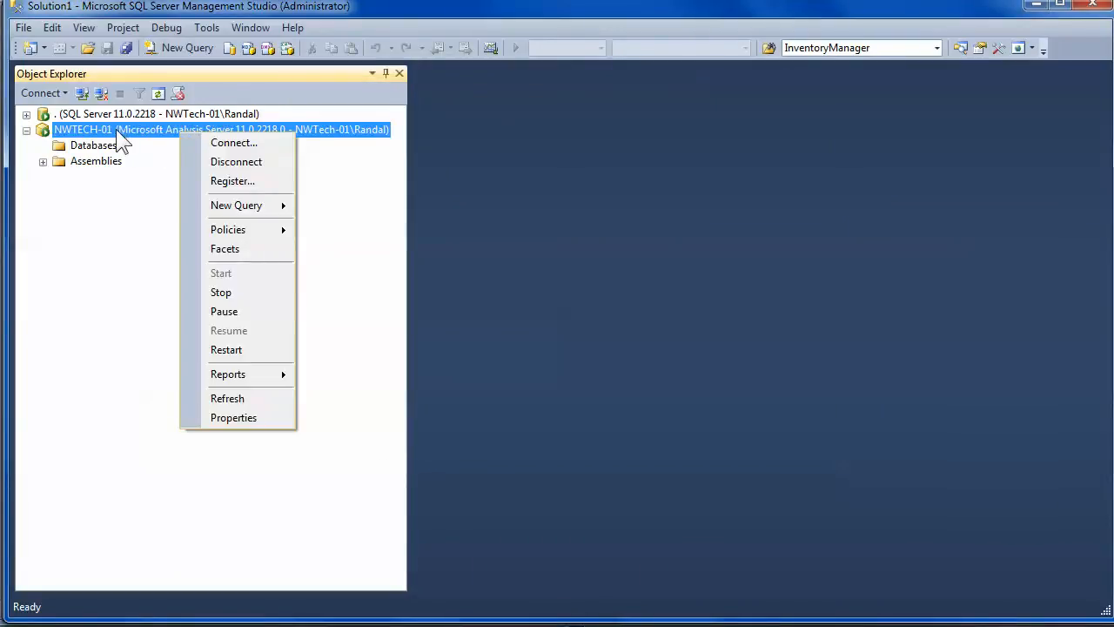
left_click(234, 418)
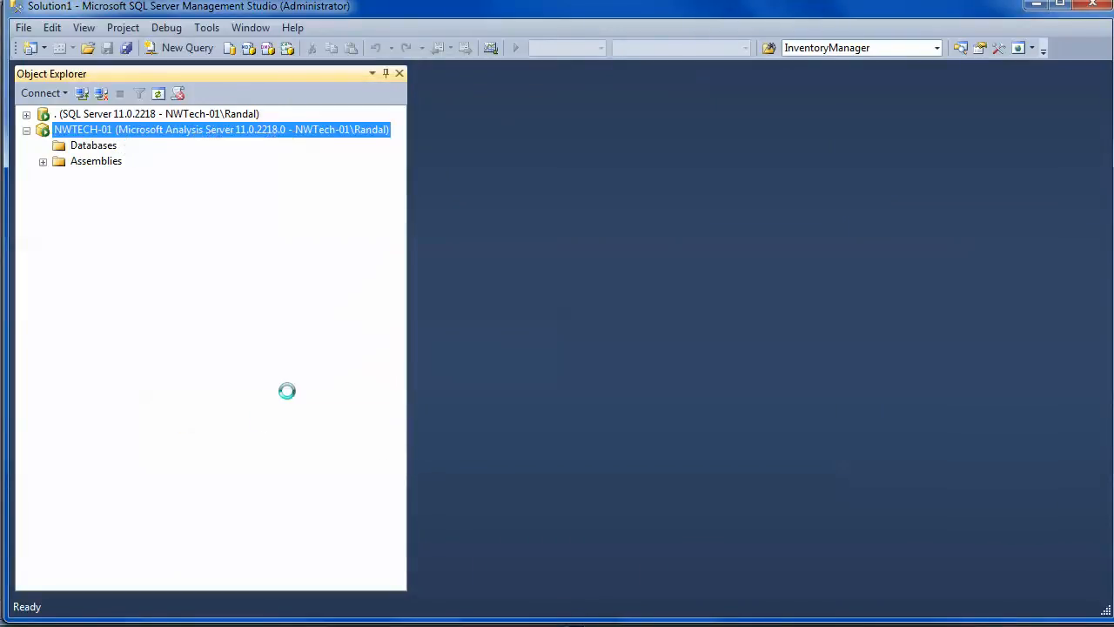
left_click_drag(524, 163, 532, 71)
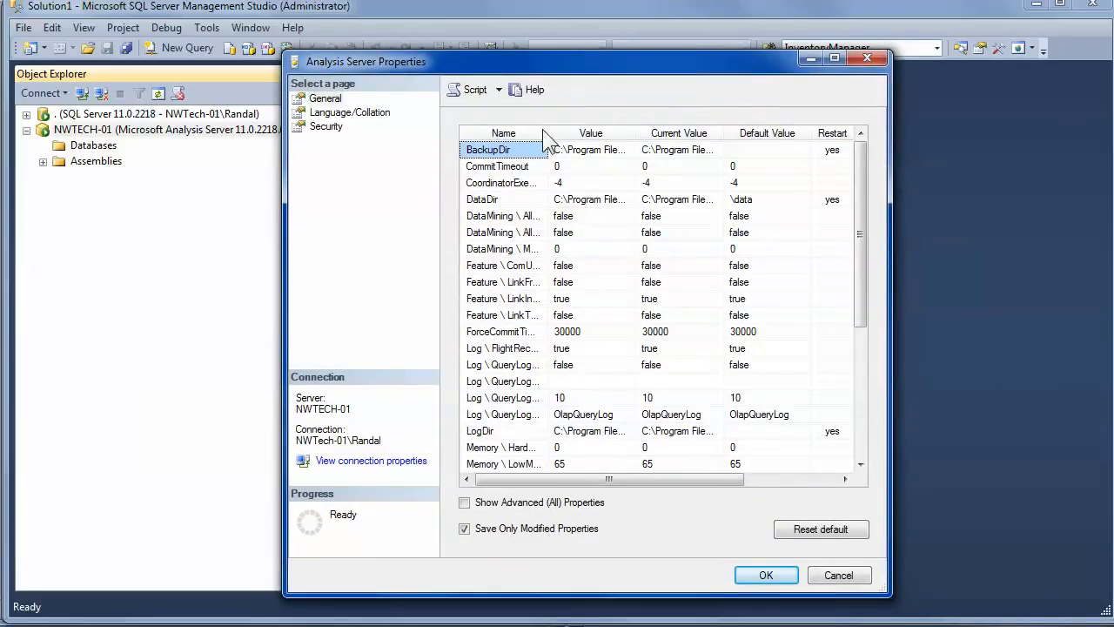
left_click_drag(547, 132, 612, 132)
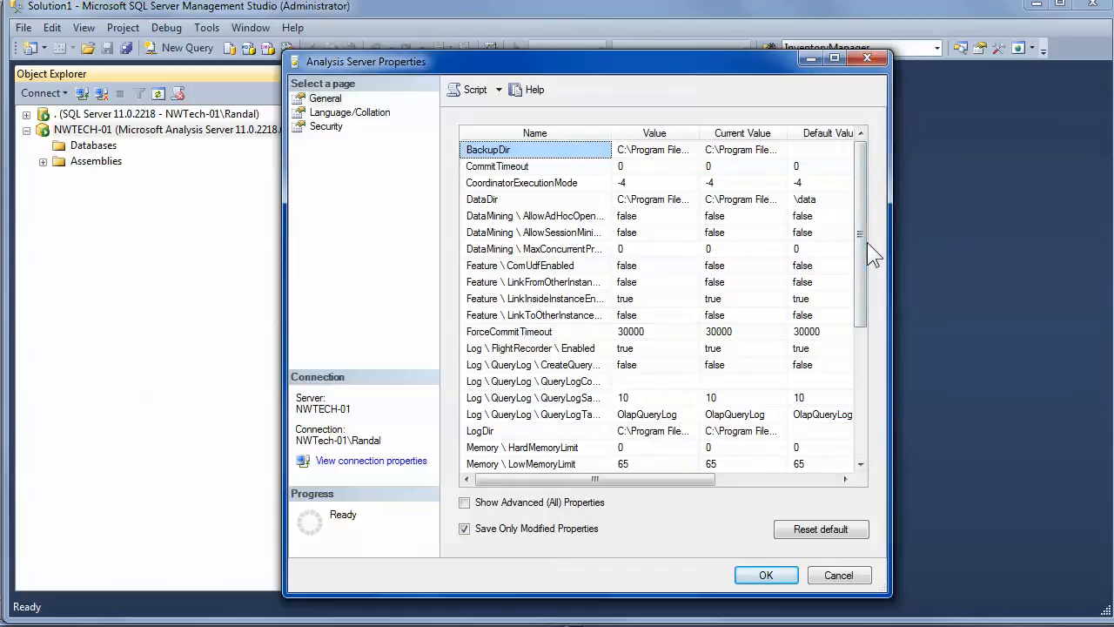
left_click(835, 575)
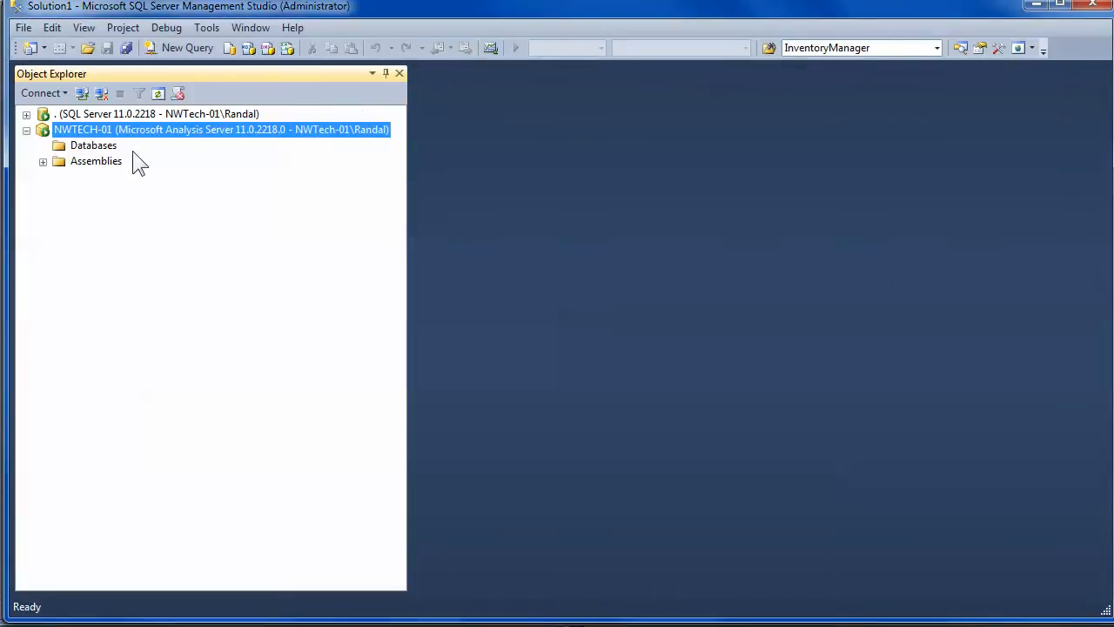
right_click(152, 128)
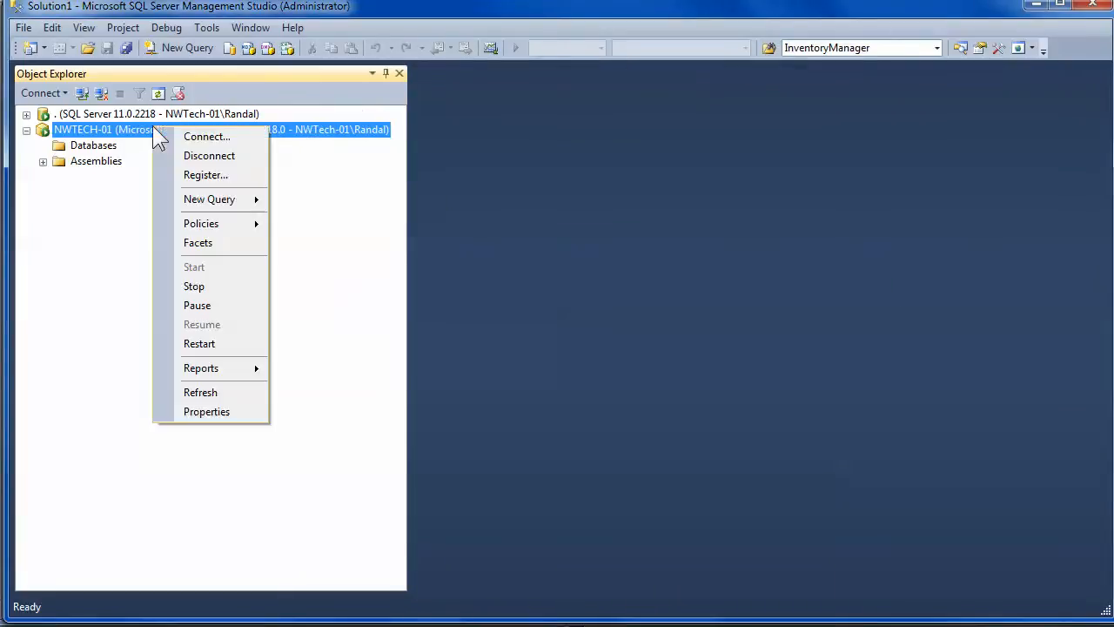
left_click(210, 412)
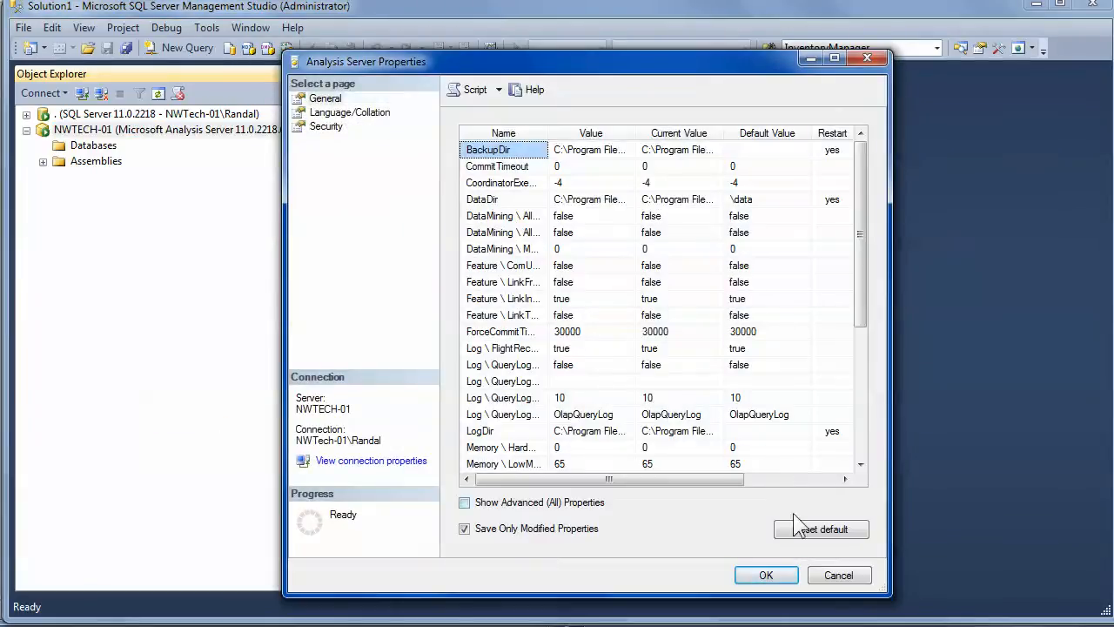
left_click(840, 576)
Start a database restore, recheck which server folders are available for locating the backup file, and cancel the restore.
right_click(100, 145)
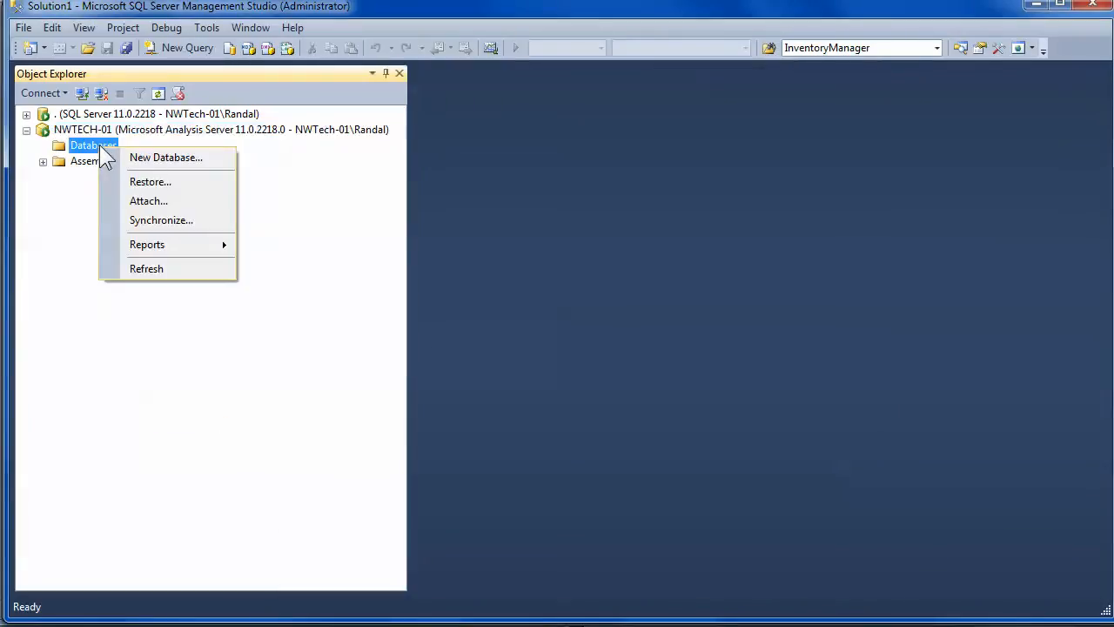
left_click(164, 182)
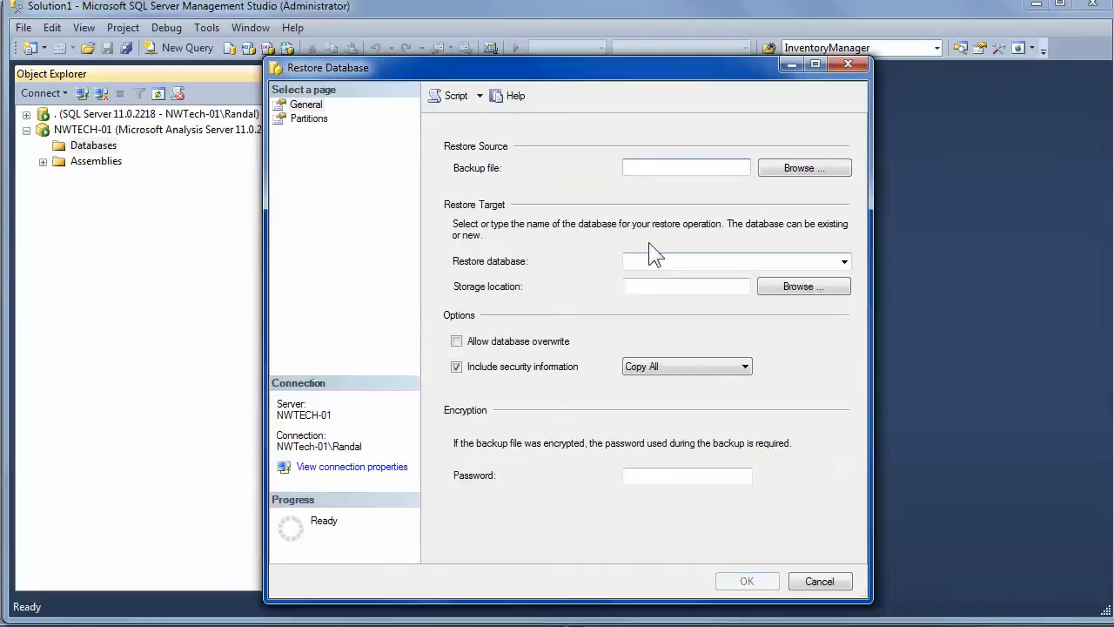
left_click(828, 168)
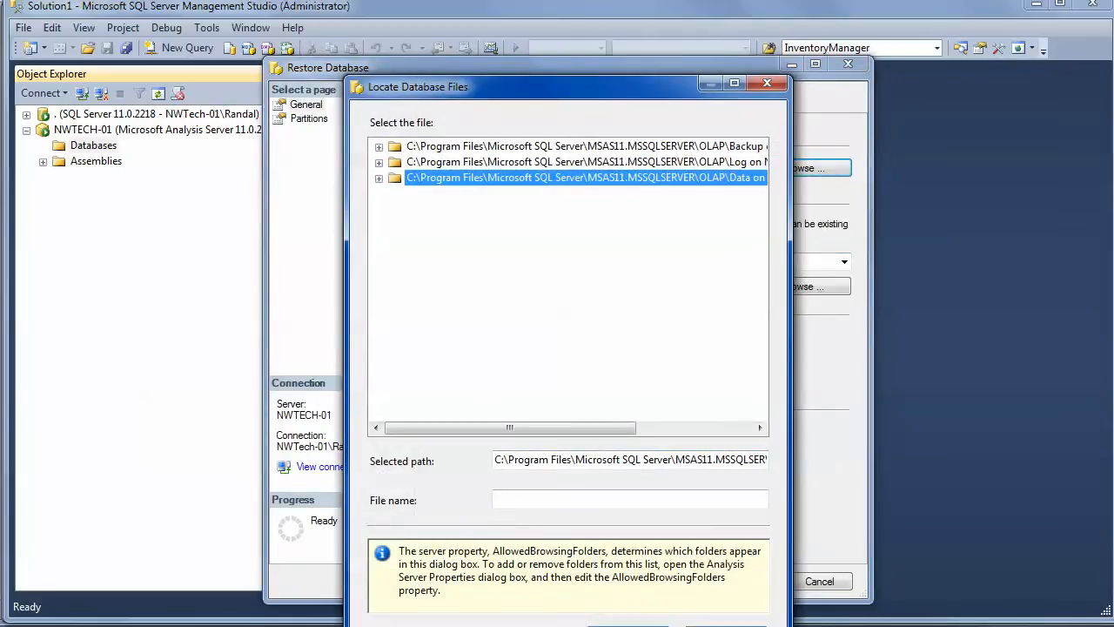
left_click(727, 625)
left_click(847, 64)
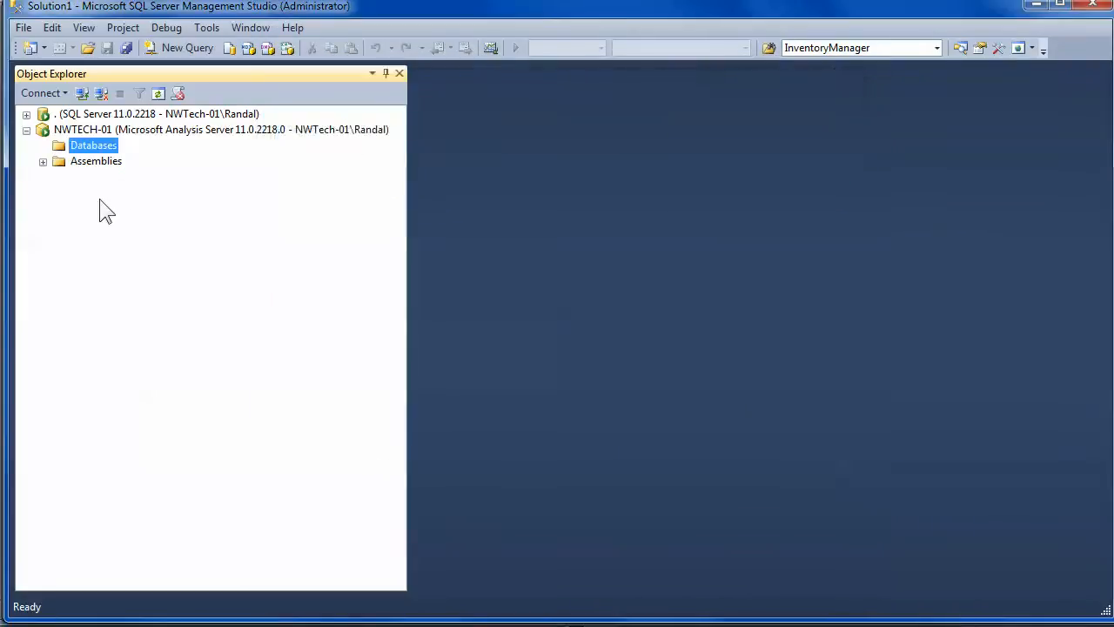
Show all advanced properties of the NWTECH-01 Analysis server, with the properties window enlarged and the Name column widened.
right_click(119, 138)
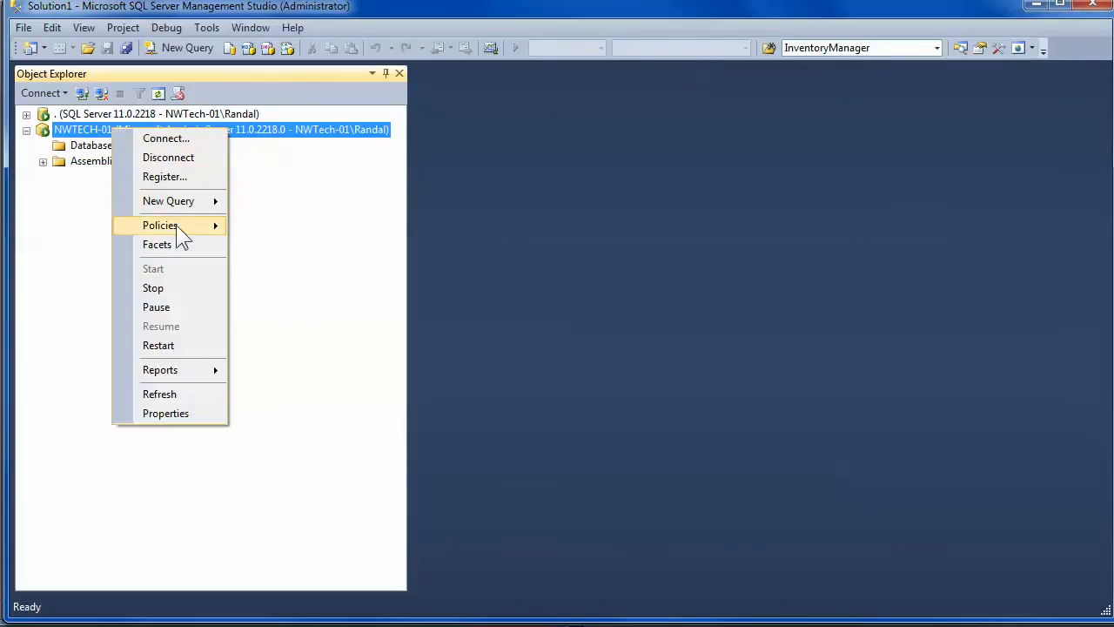
left_click(188, 412)
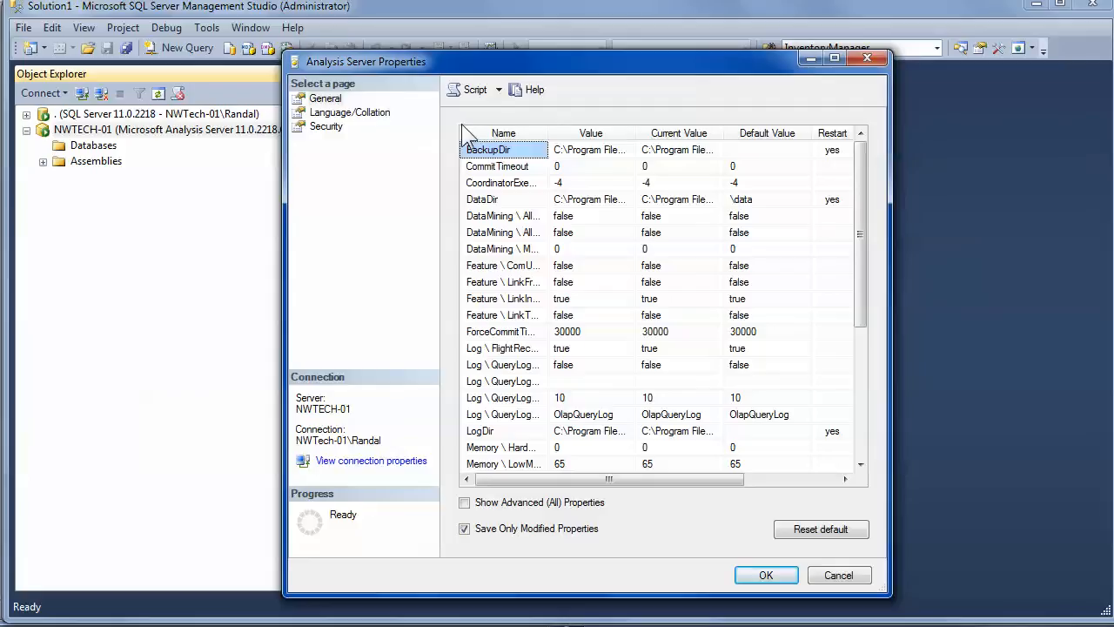
left_click_drag(585, 62, 433, 59)
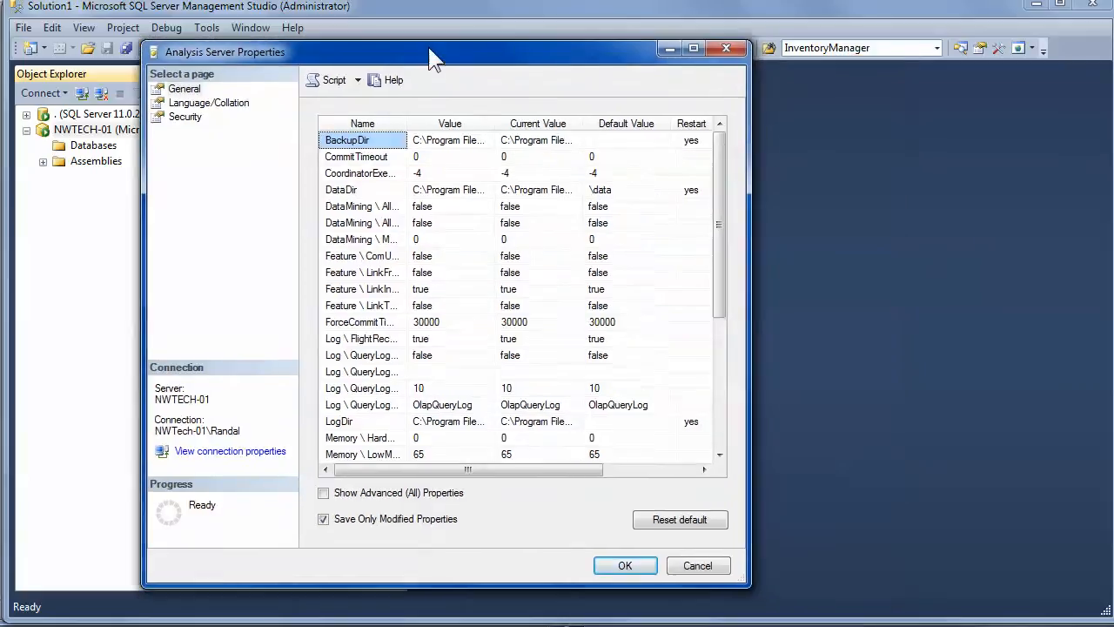
left_click_drag(750, 139, 983, 139)
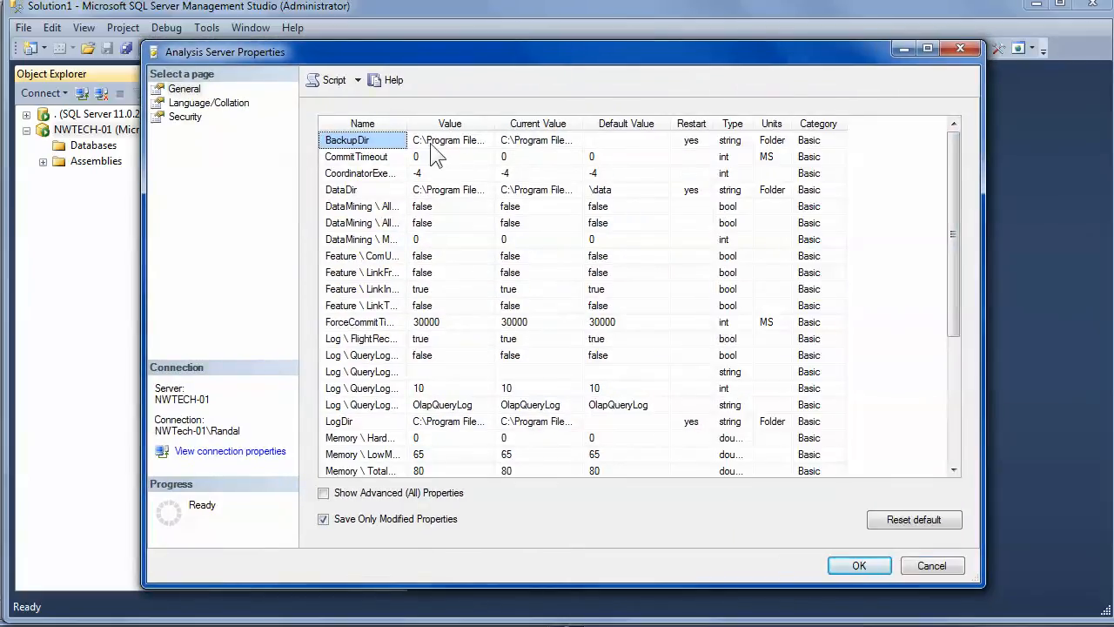
left_click_drag(407, 124, 494, 124)
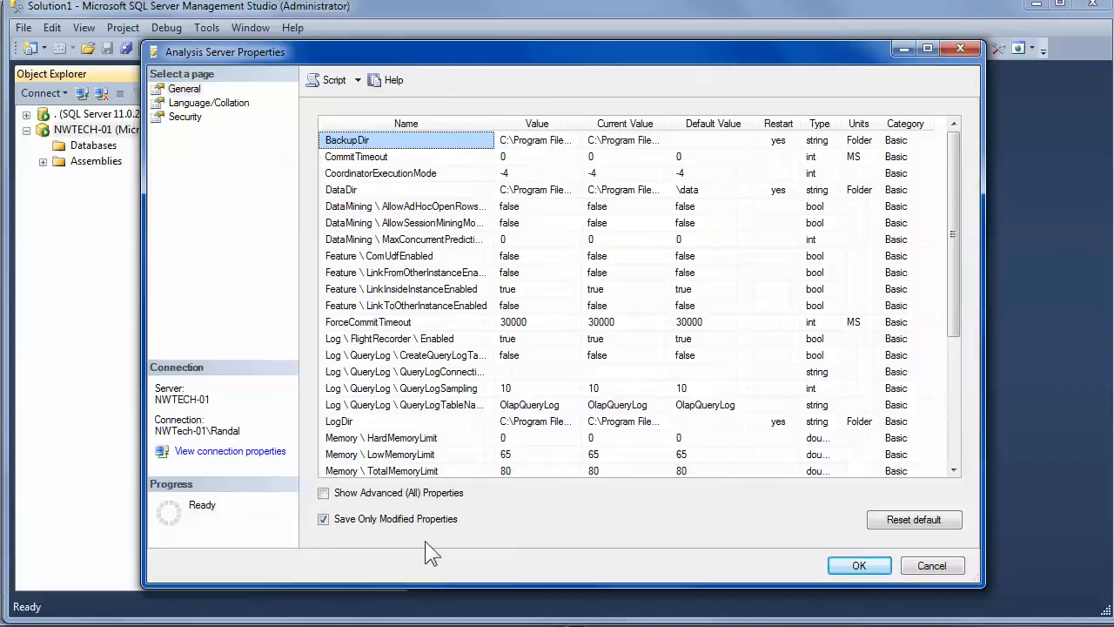
left_click(324, 494)
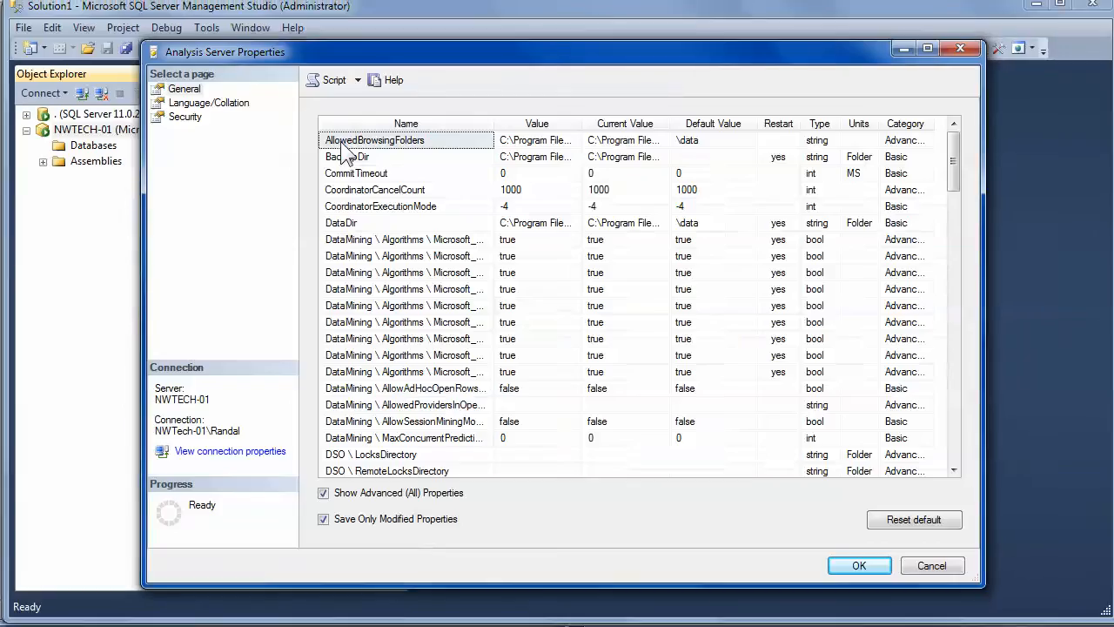
Examine the value, current value, default value and restart requirement of the AllowedBrowsingFolders property.
left_click(713, 143)
left_click(627, 144)
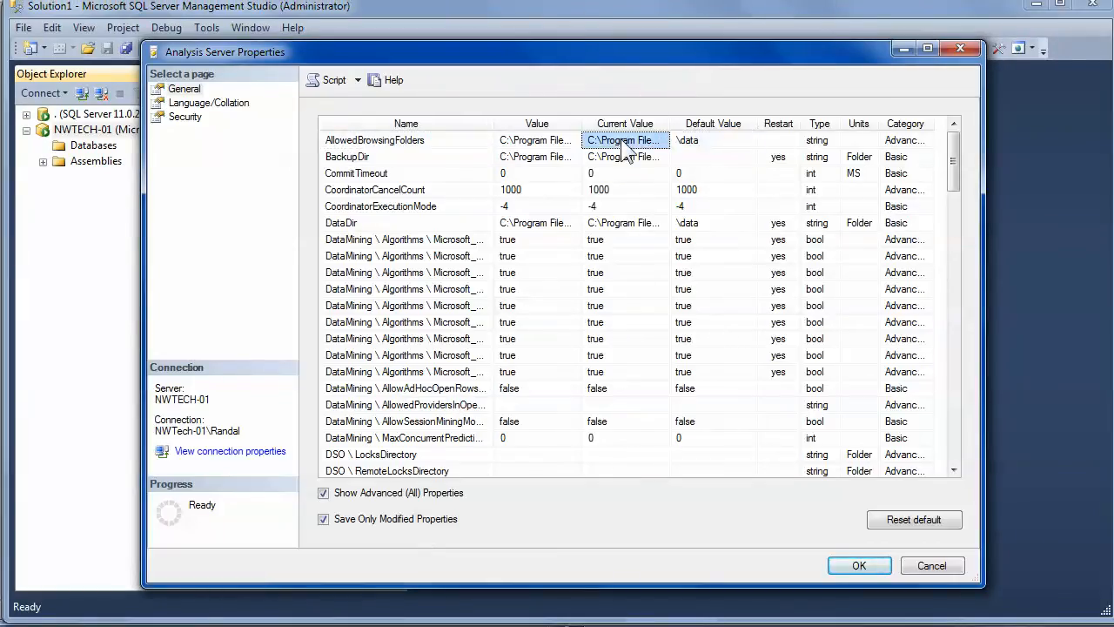
left_click(546, 142)
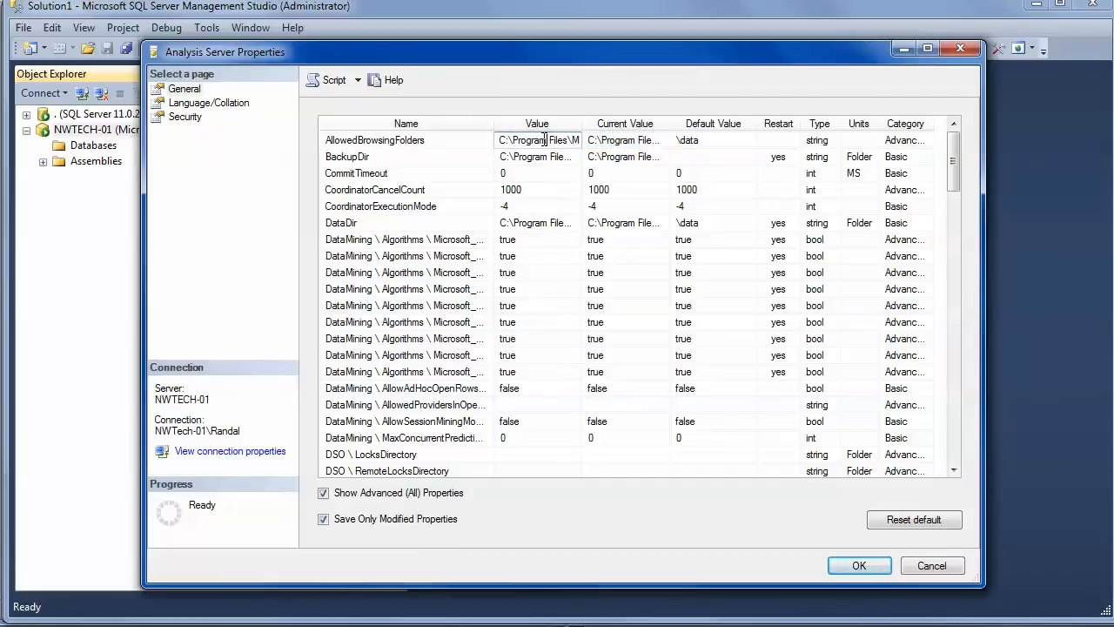
left_click(611, 144)
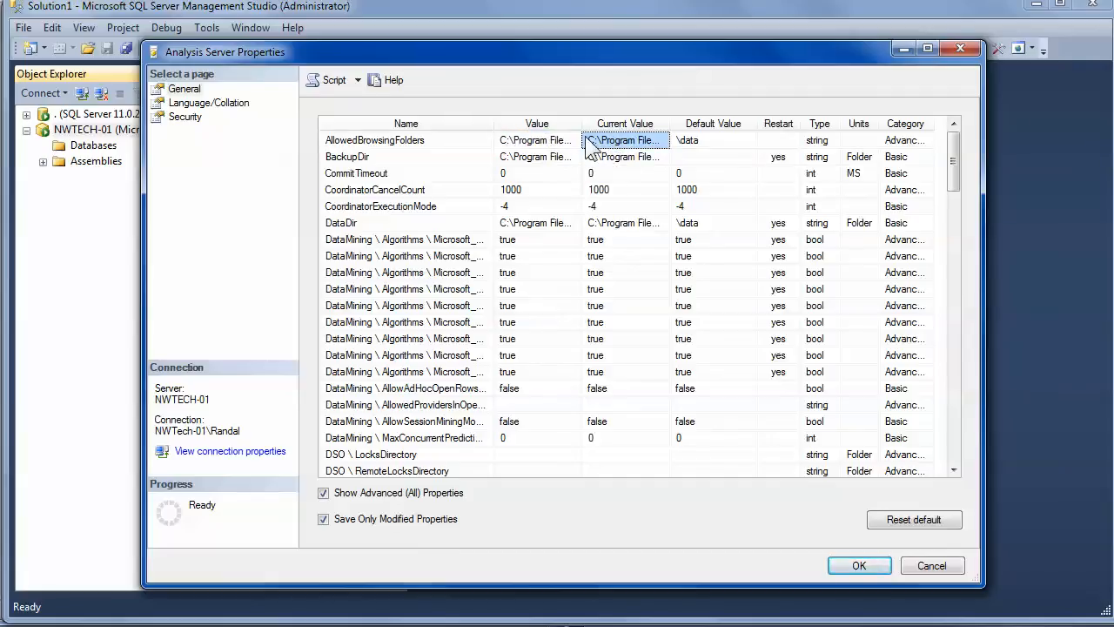
left_click(694, 142)
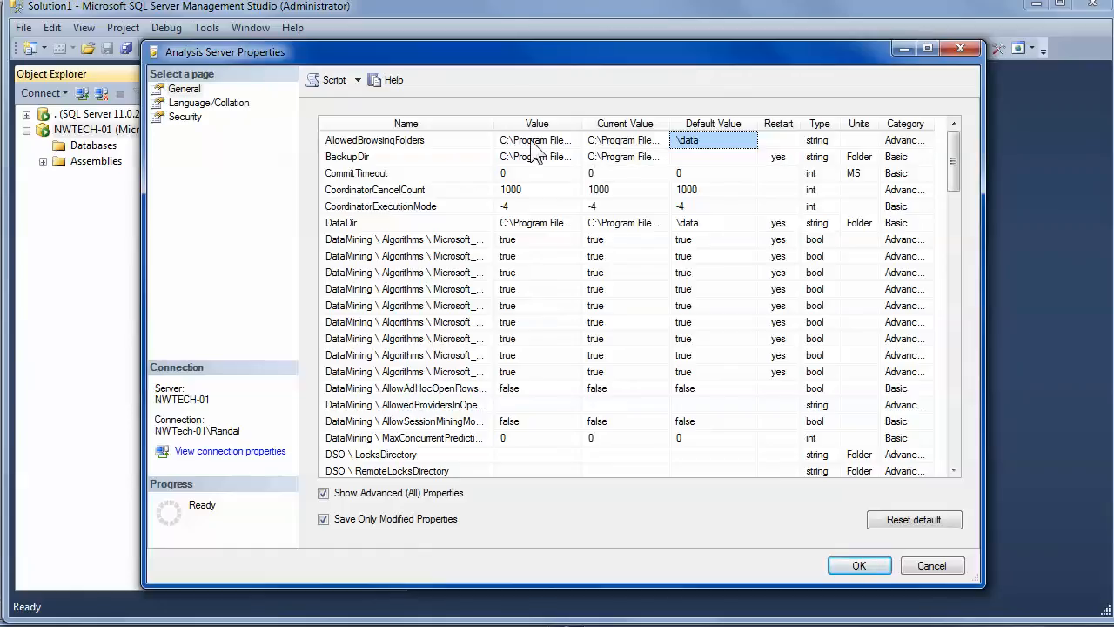
left_click(779, 141)
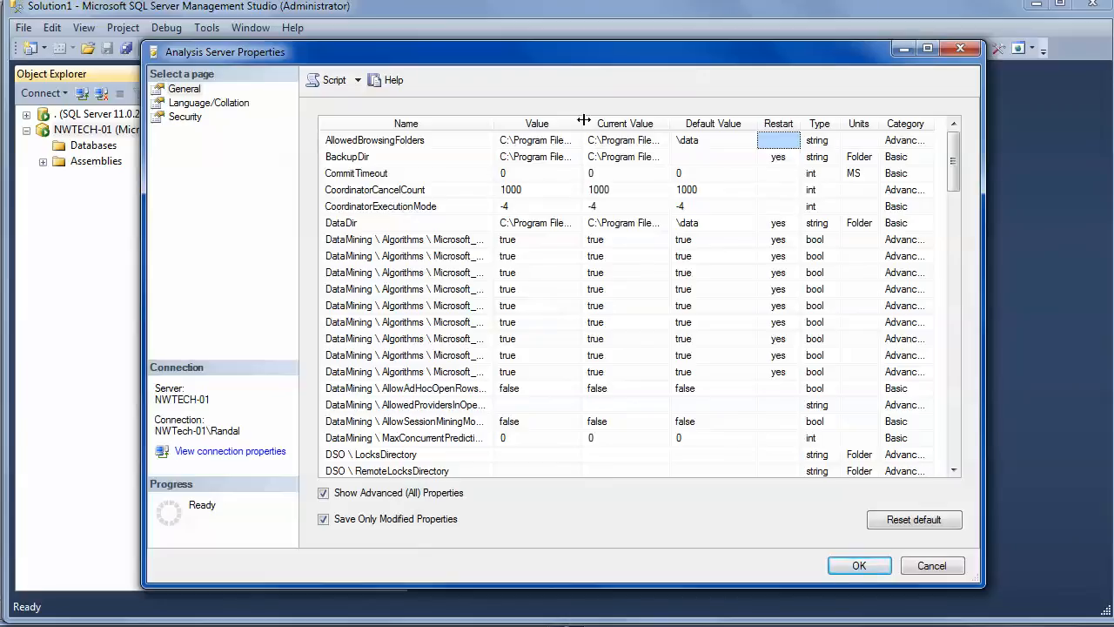
Maximize the server properties window and widen the Value column to read the full AllowedBrowsingFolders path list and its separators.
left_click_drag(583, 120, 926, 123)
left_click(927, 48)
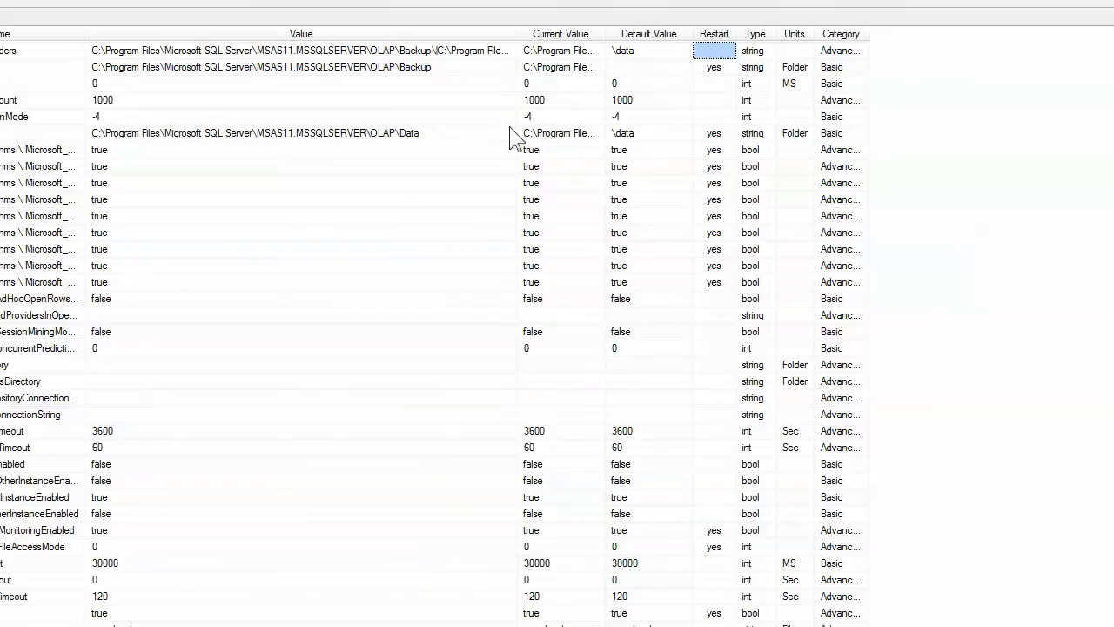
left_click_drag(517, 33, 1113, 71)
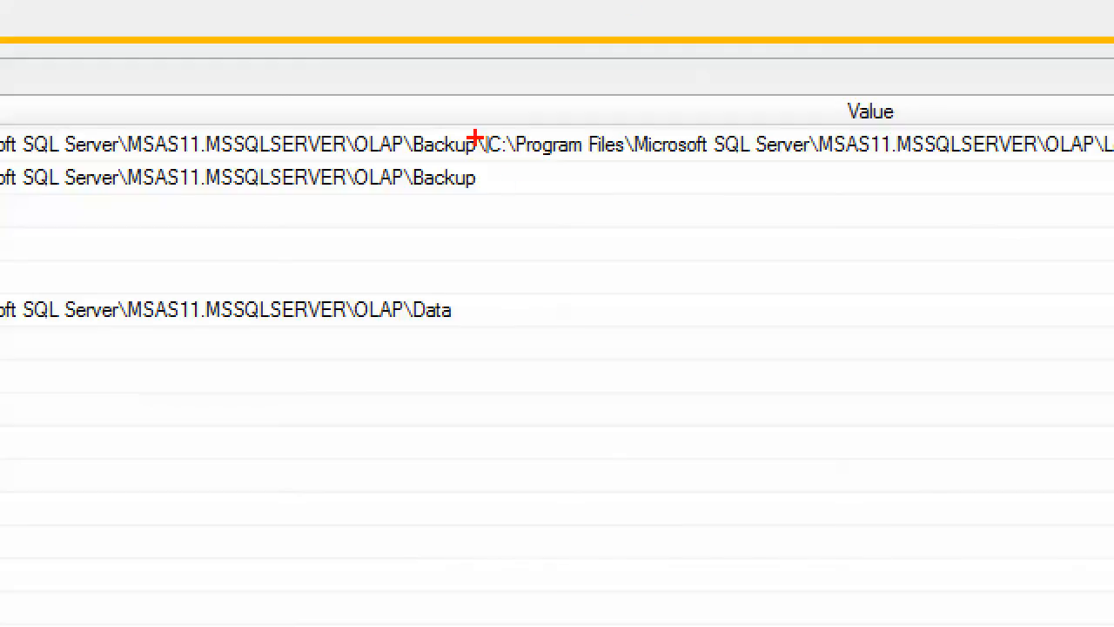
left_click_drag(483, 96, 492, 131)
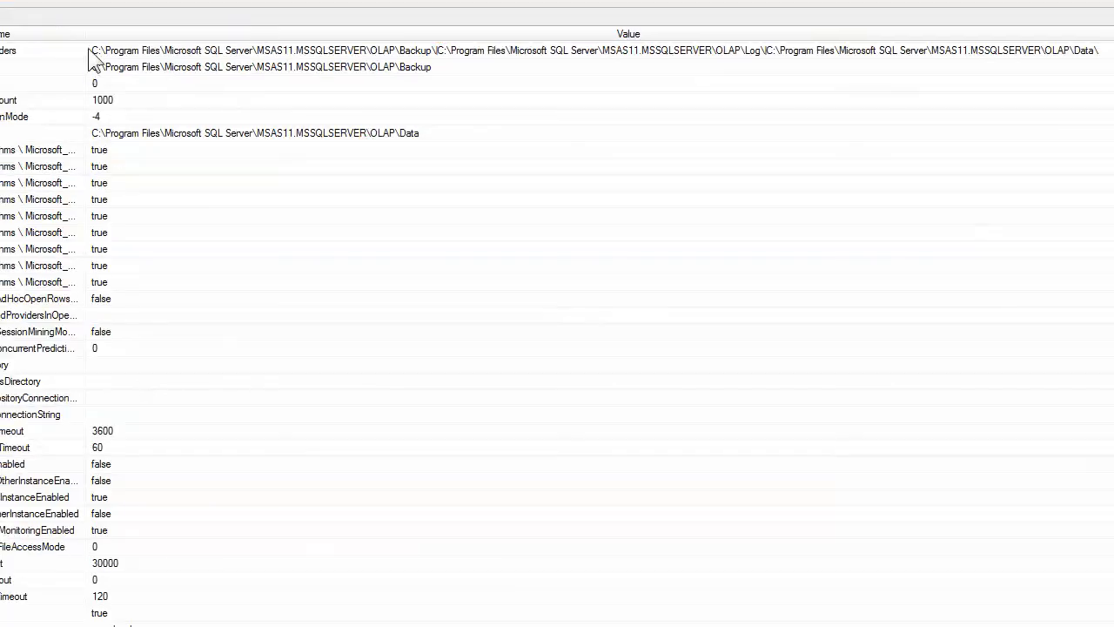
Add C:\ followed by a pipe separator at the start of the AllowedBrowsingFolders value.
left_click(94, 63)
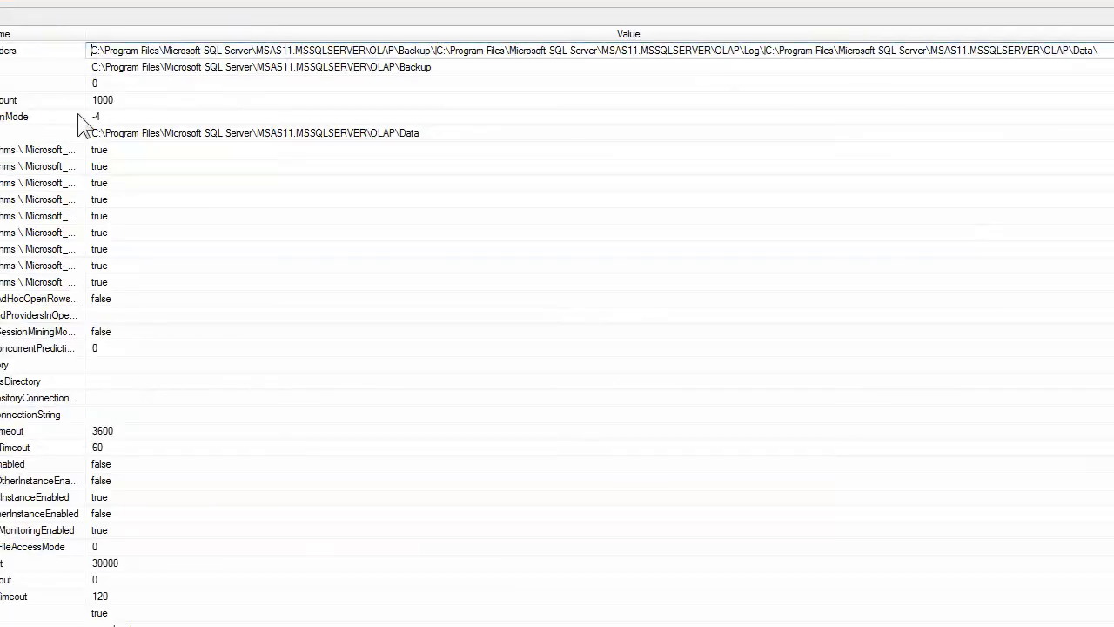
type("C:\\")
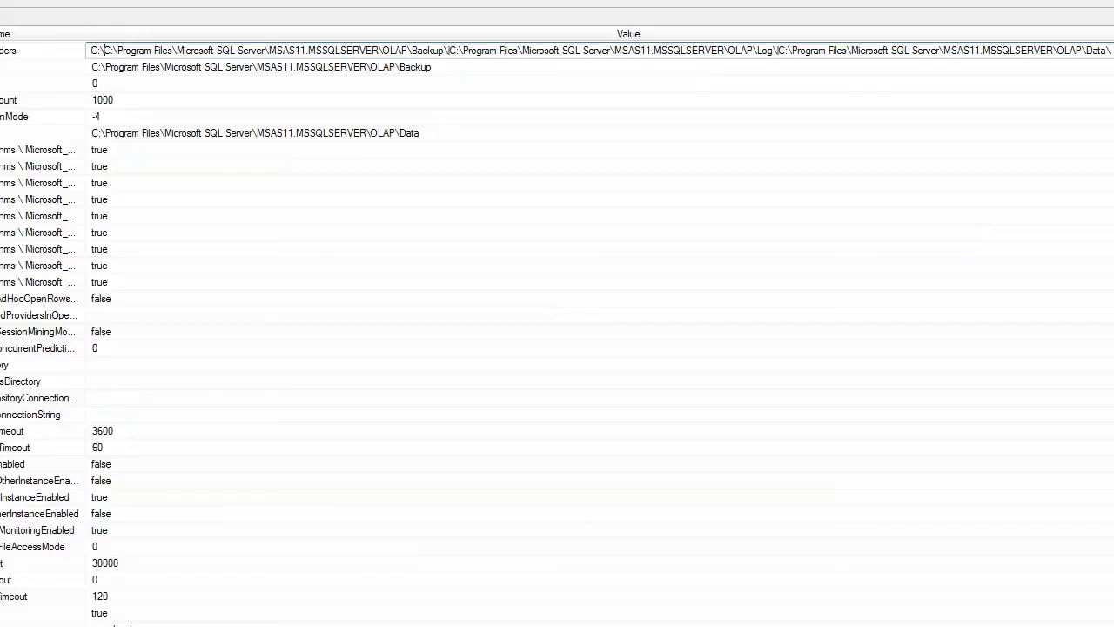
type("|")
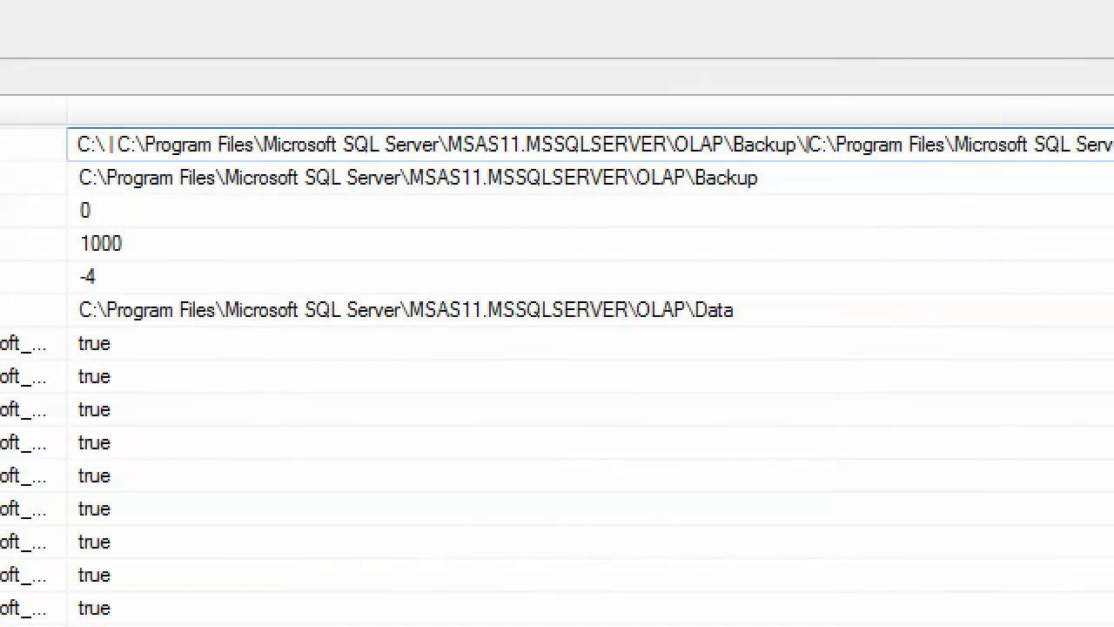
mouse_move(50, 115)
left_mouse_down()
mouse_move(56, 130)
mouse_move(134, 171)
mouse_move(123, 161)
left_mouse_up()
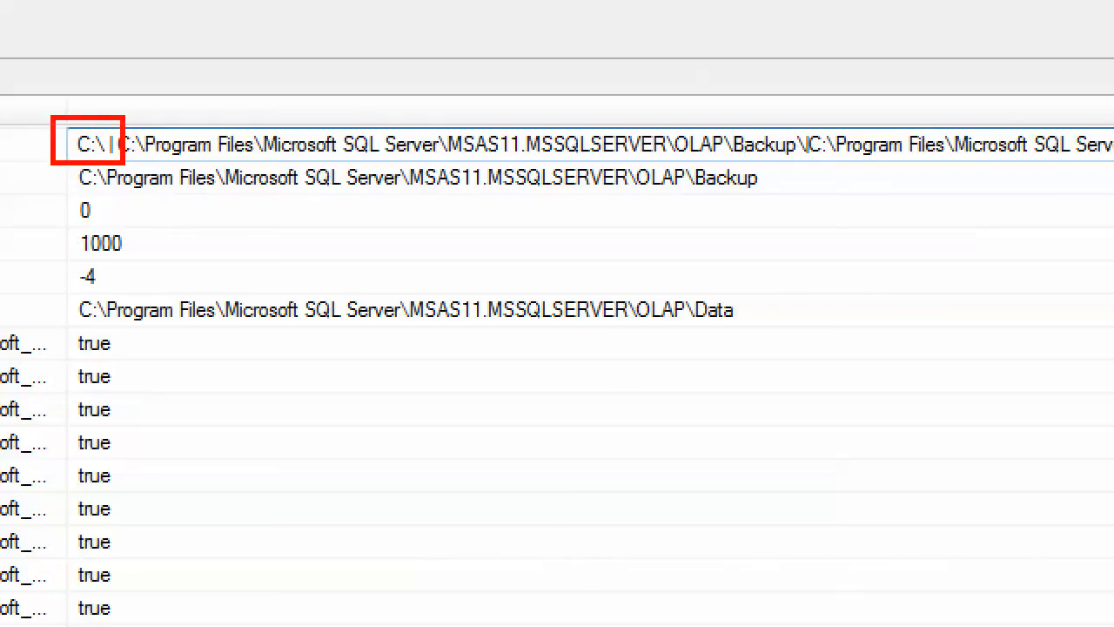
Remove the spaces around the pipe after C:\ in AllowedBrowsingFolders, narrow the Value column, and save the server properties.
left_click(108, 51)
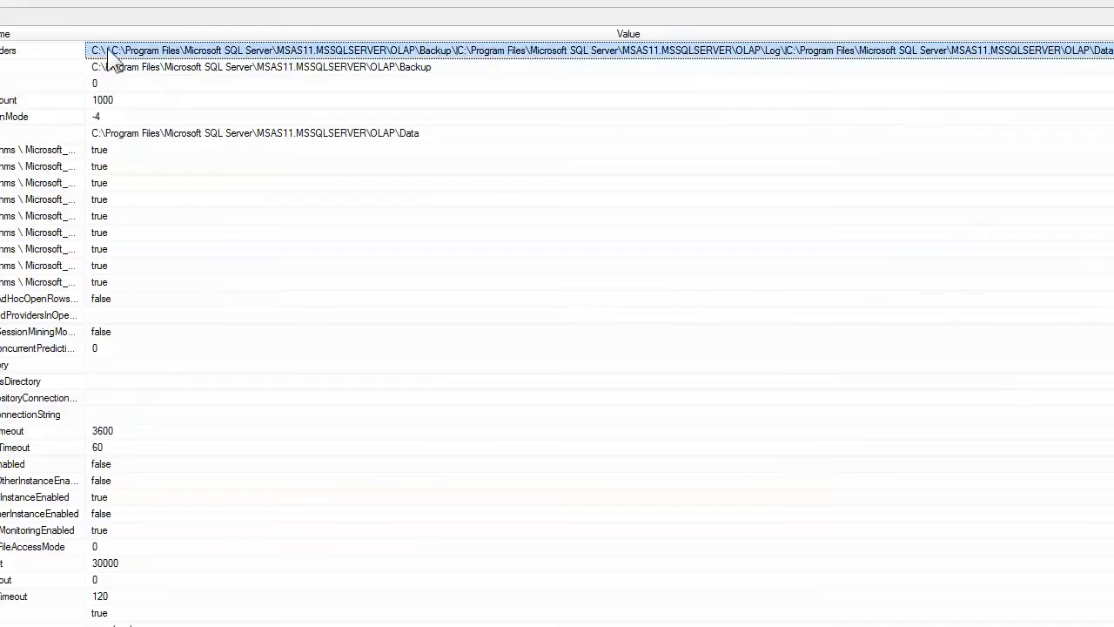
left_click(108, 50)
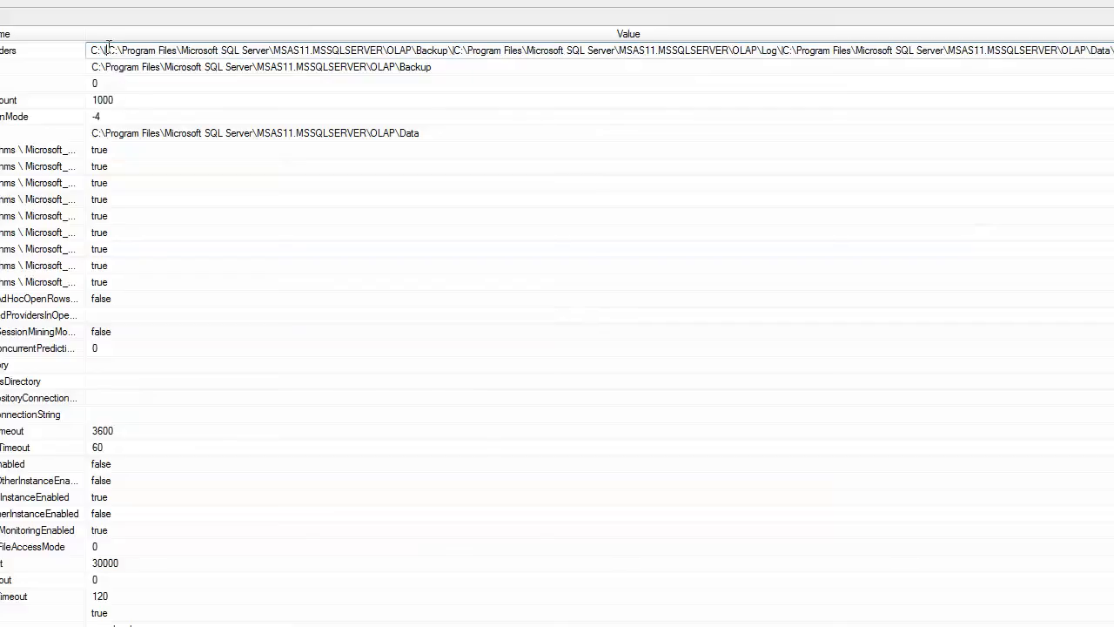
left_click(292, 186)
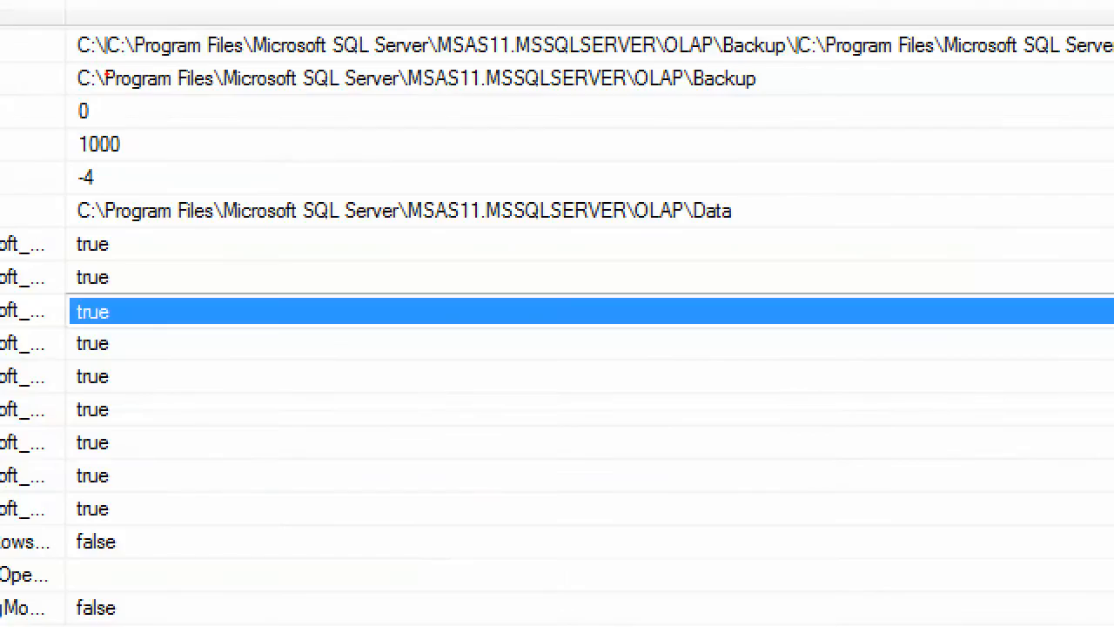
left_click_drag(53, 14, 143, 69)
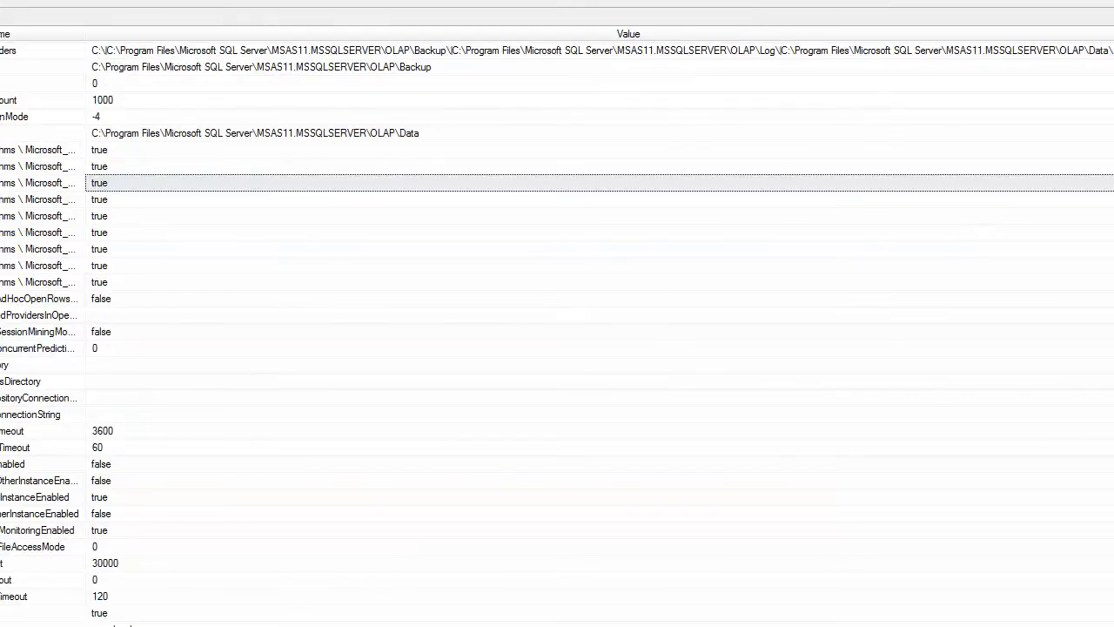
left_click_drag(1045, 33, 360, 31)
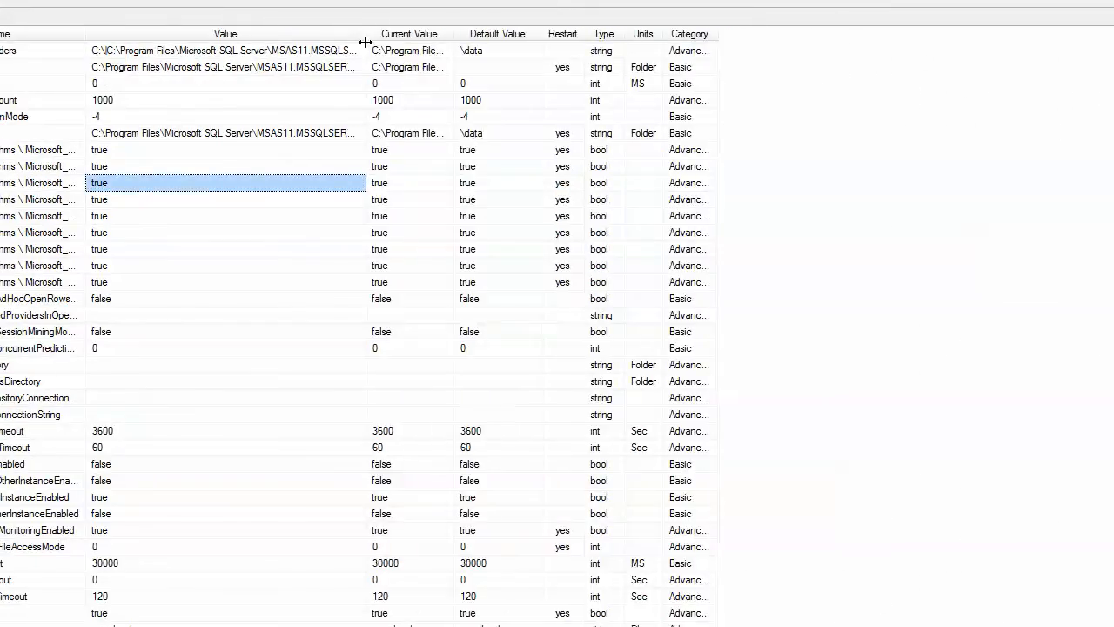
double_click(446, 33)
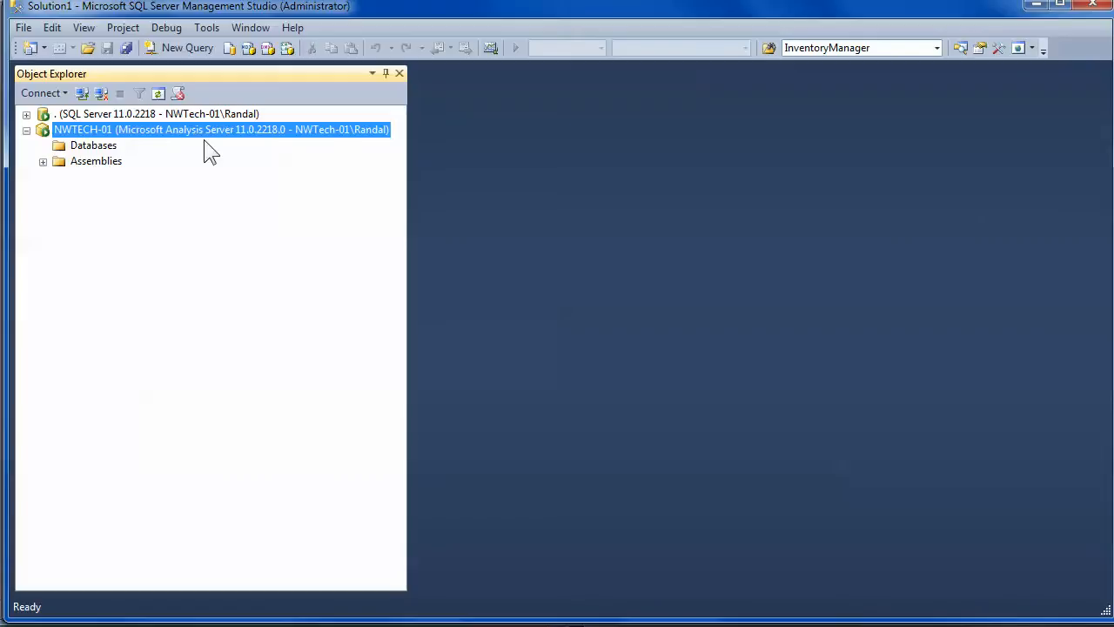
Try to open C:\_ClassFiles as the backup file location for a new Analysis Services database restore, and cancel the restore.
right_click(112, 145)
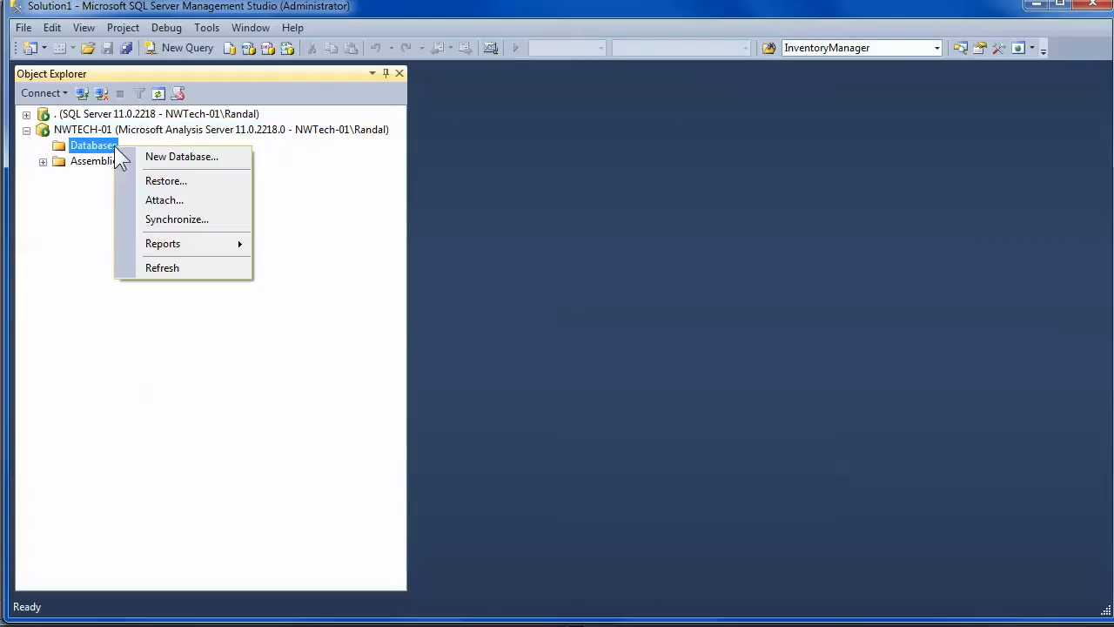
left_click(178, 181)
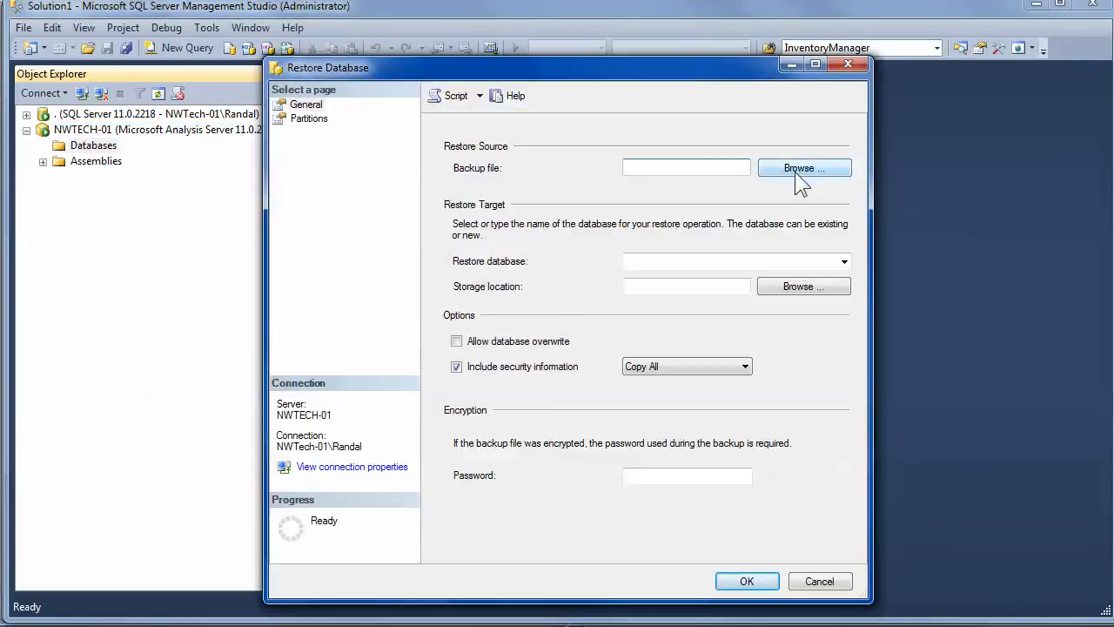
left_click(795, 172)
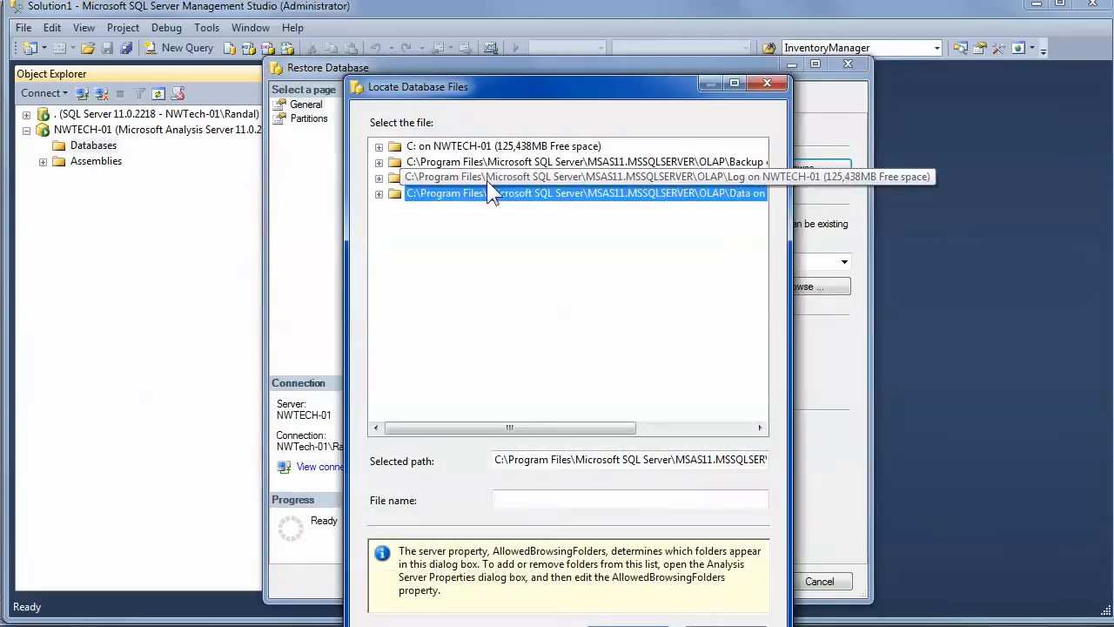
left_click(379, 146)
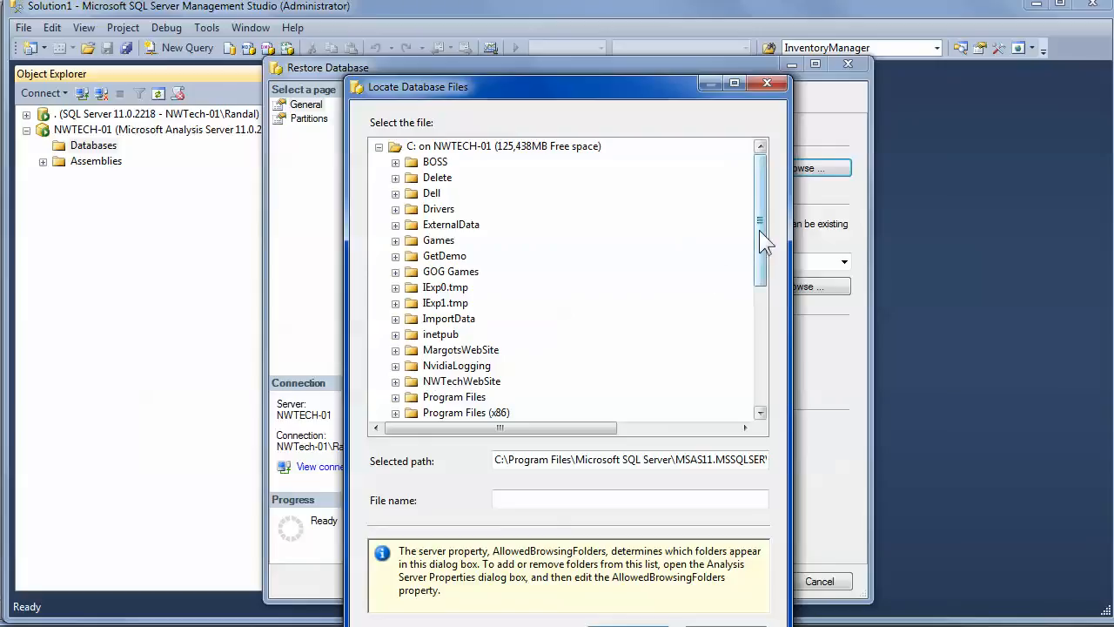
left_click_drag(759, 230, 769, 340)
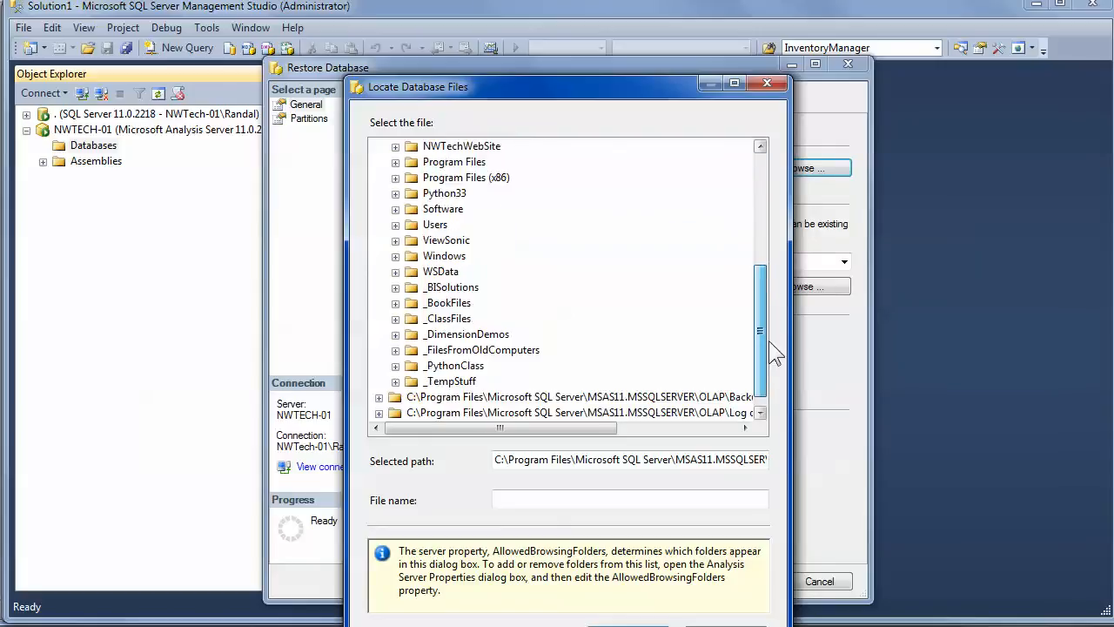
left_click(444, 319)
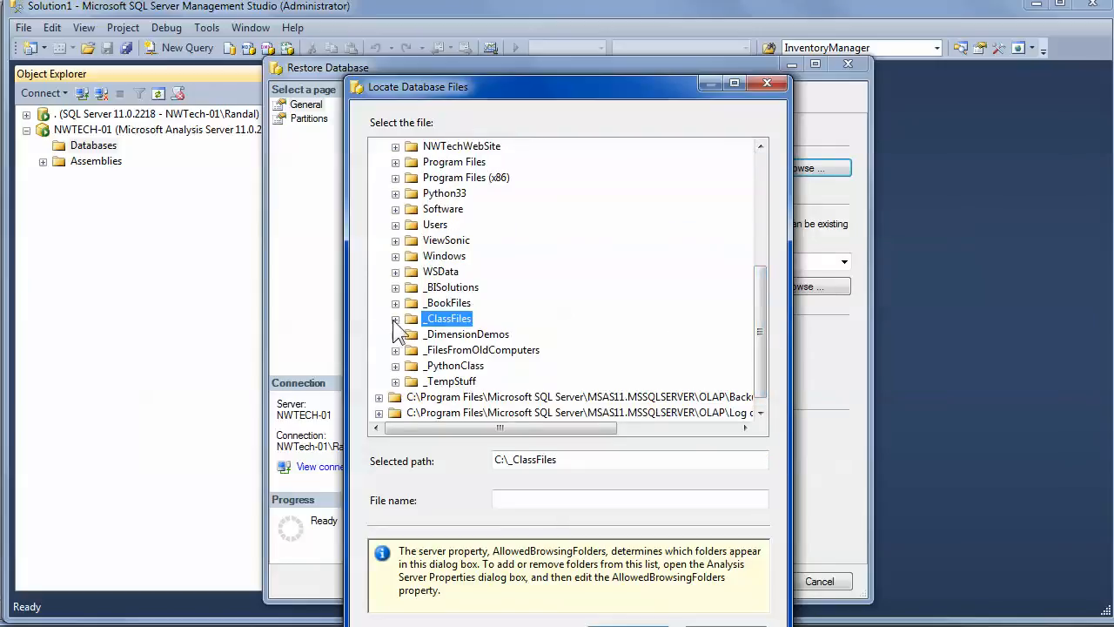
key("Escape")
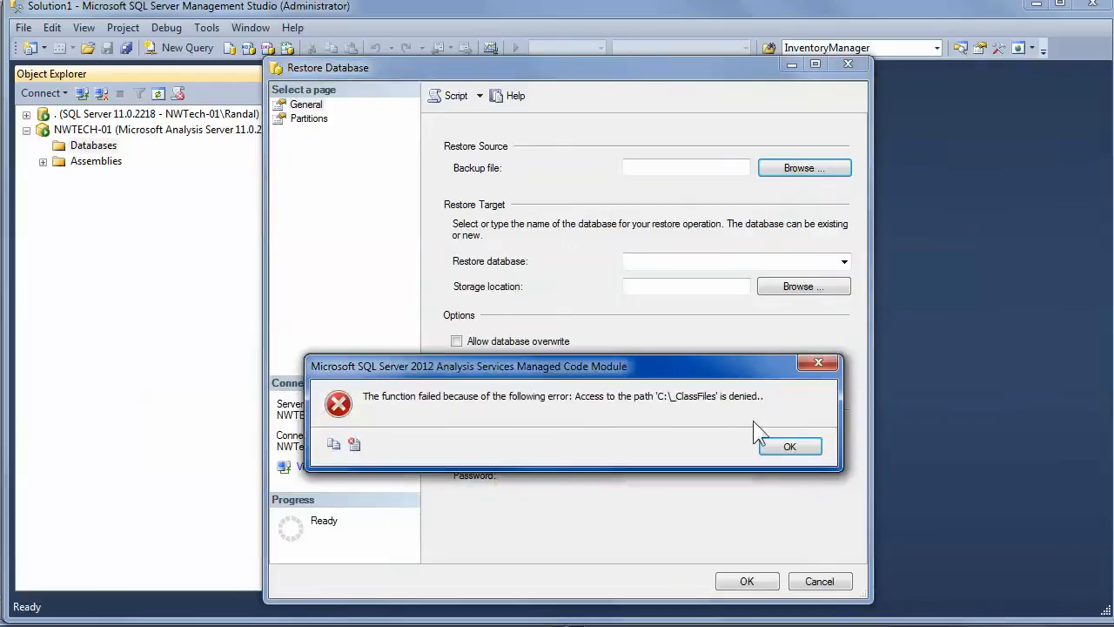
left_click_drag(555, 365, 497, 195)
left_click(732, 275)
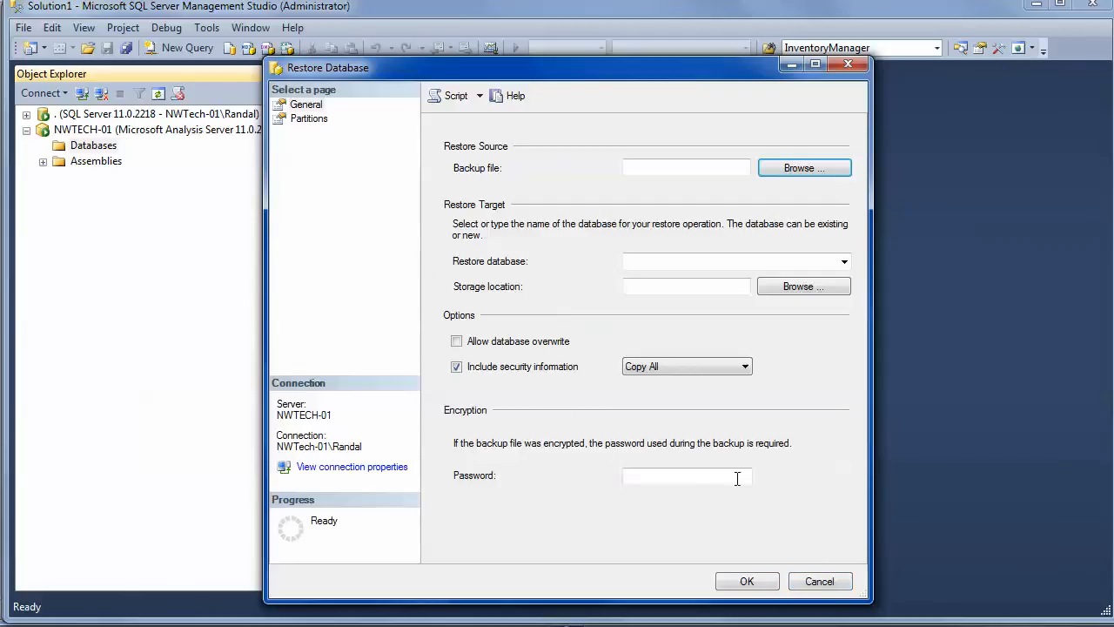
left_click(819, 581)
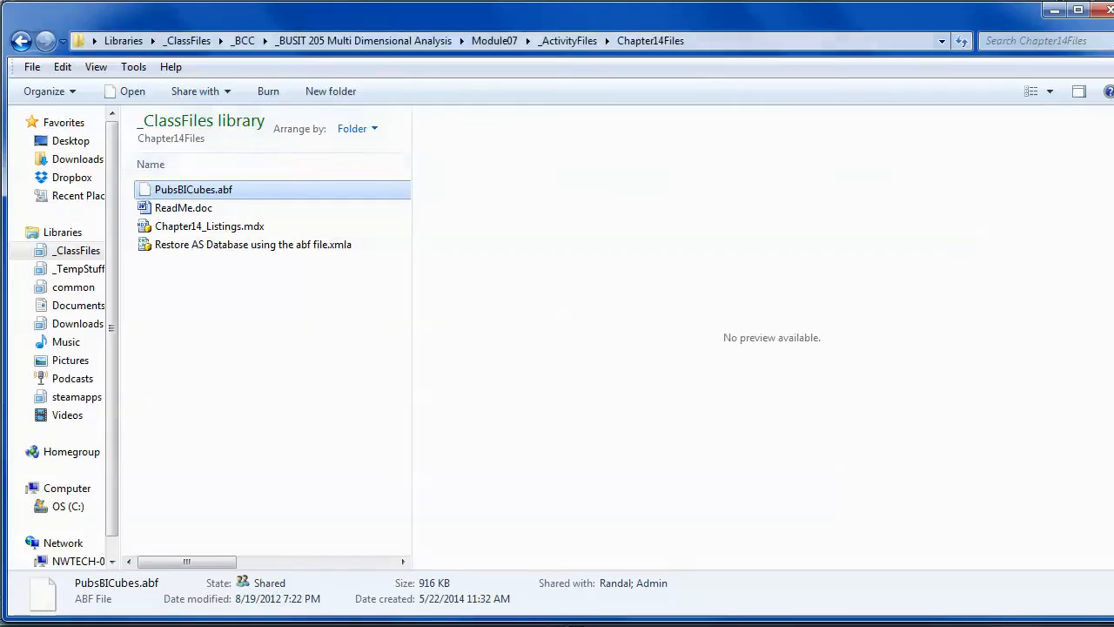
Switch to Windows Explorer and view the _ClassFiles library, its _BCC folder, and the folders on the C: drive.
left_click_drag(475, 24, 680, 98)
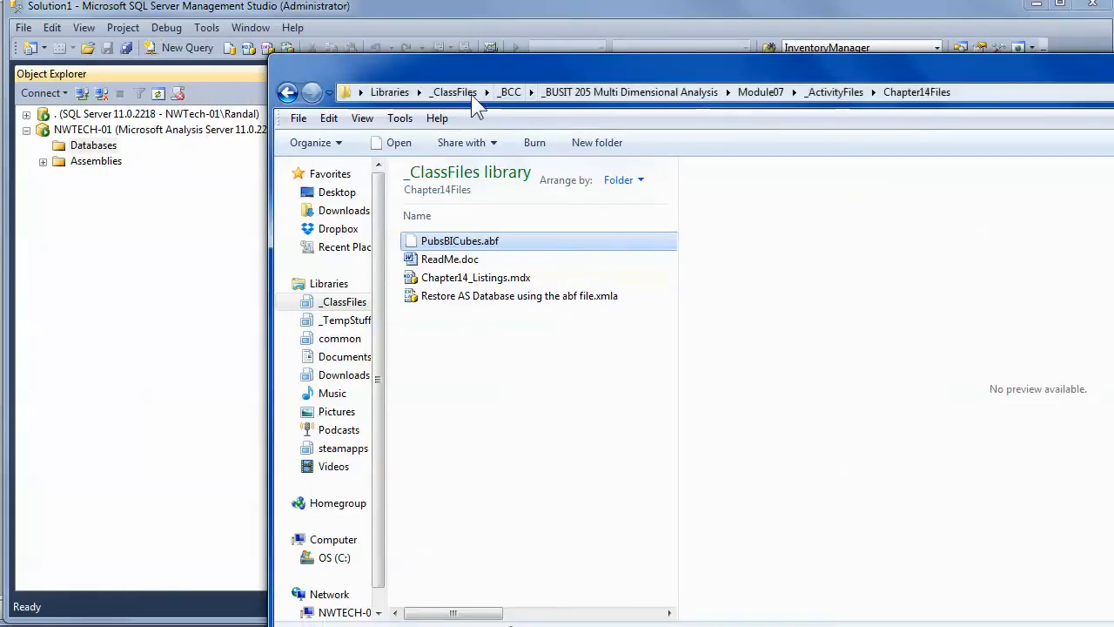
left_click_drag(483, 77, 511, 33)
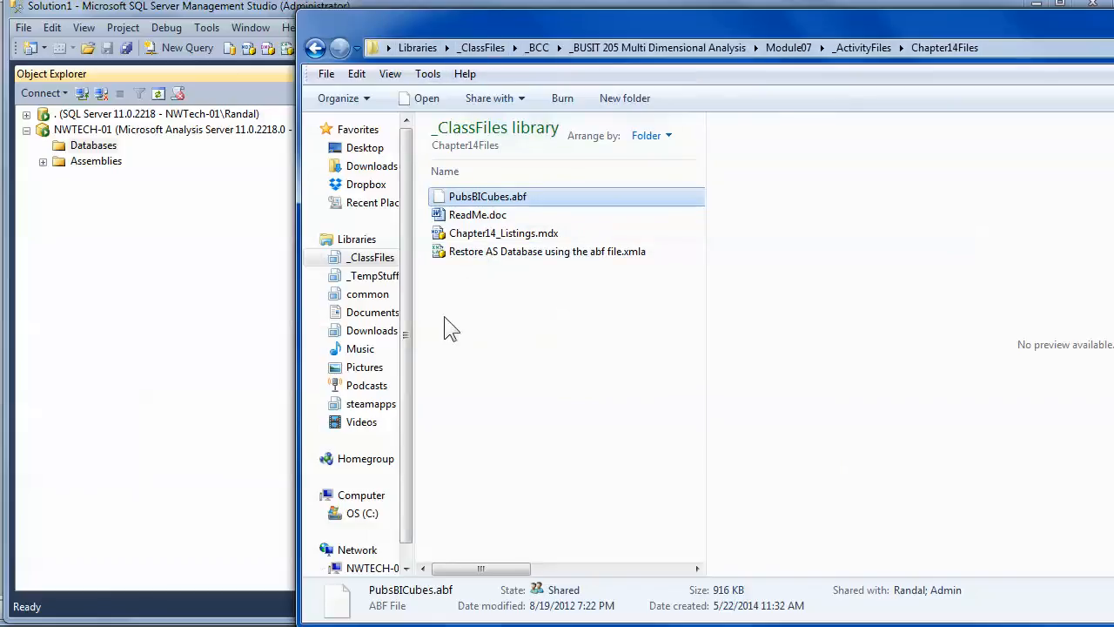
left_click(370, 258)
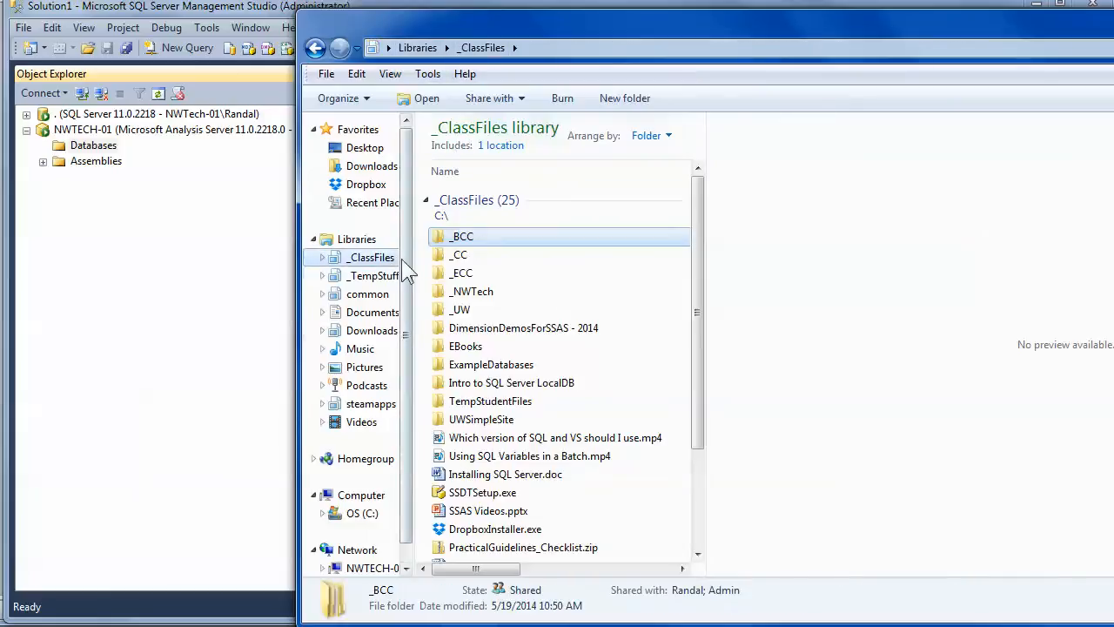
double_click(466, 239)
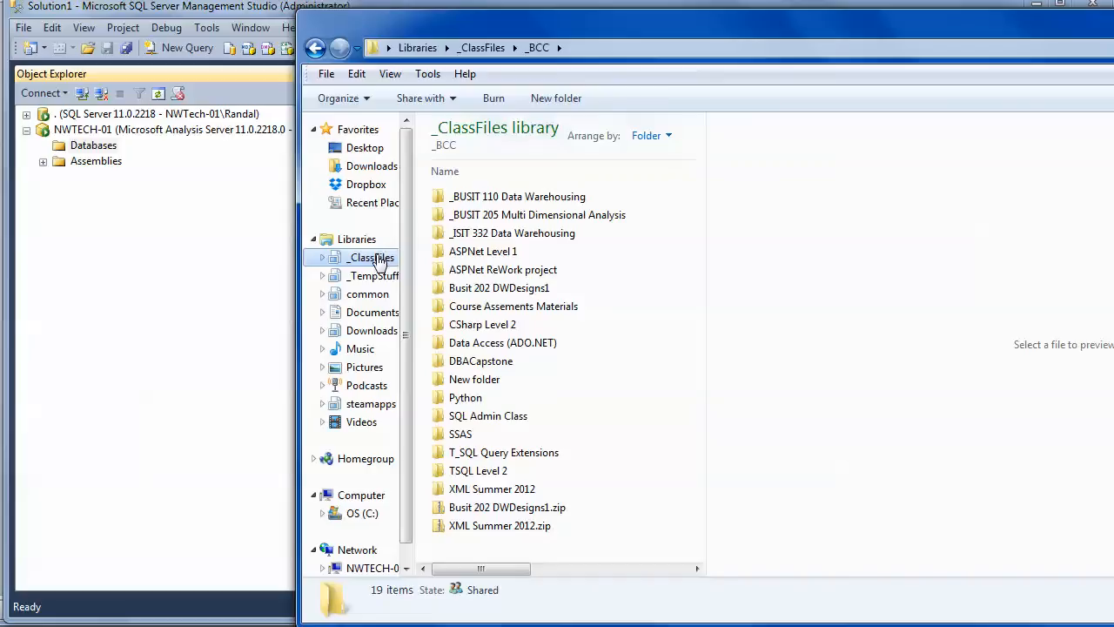
left_click_drag(416, 185, 479, 227)
left_click(362, 514)
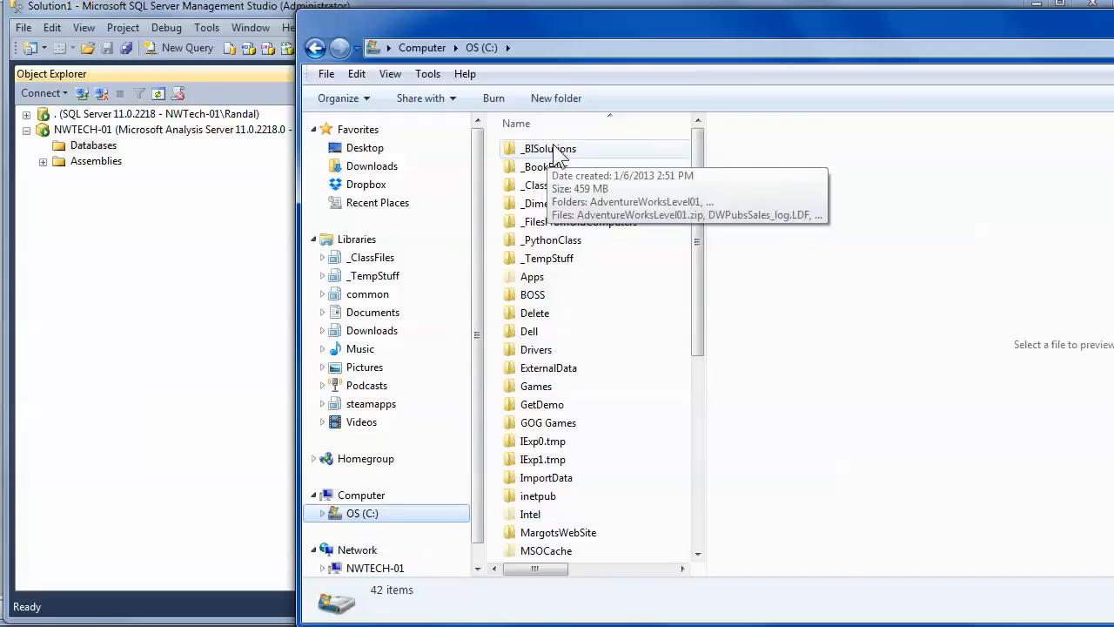
Browse C:\_BISolutions as a backup file location for restoring a database in Management Studio, and cancel the restore.
right_click(106, 148)
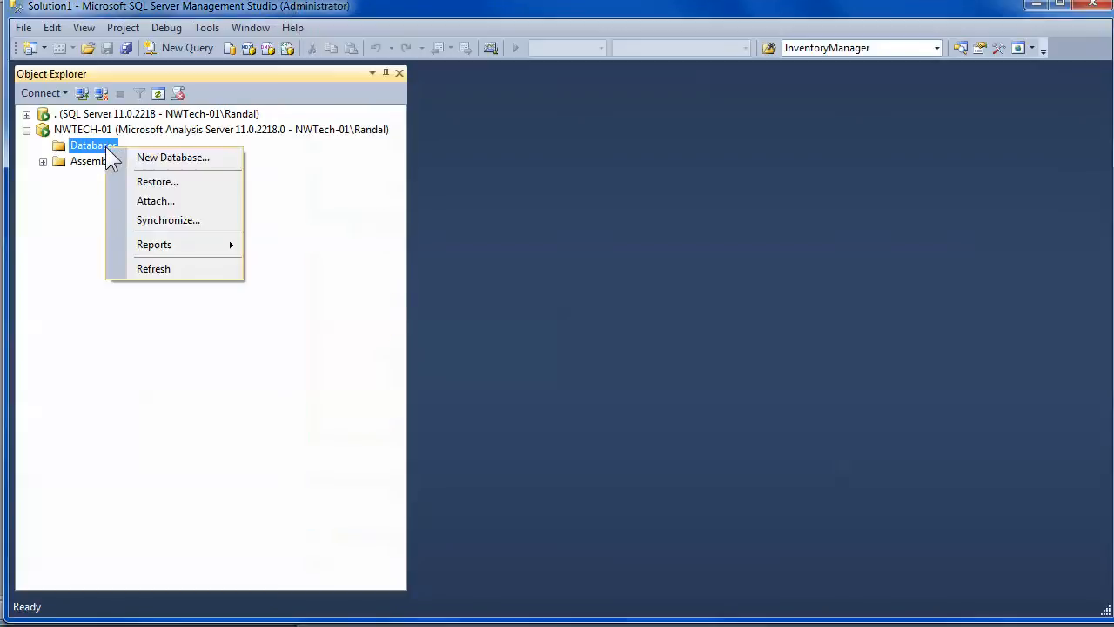
left_click(187, 178)
left_click(786, 172)
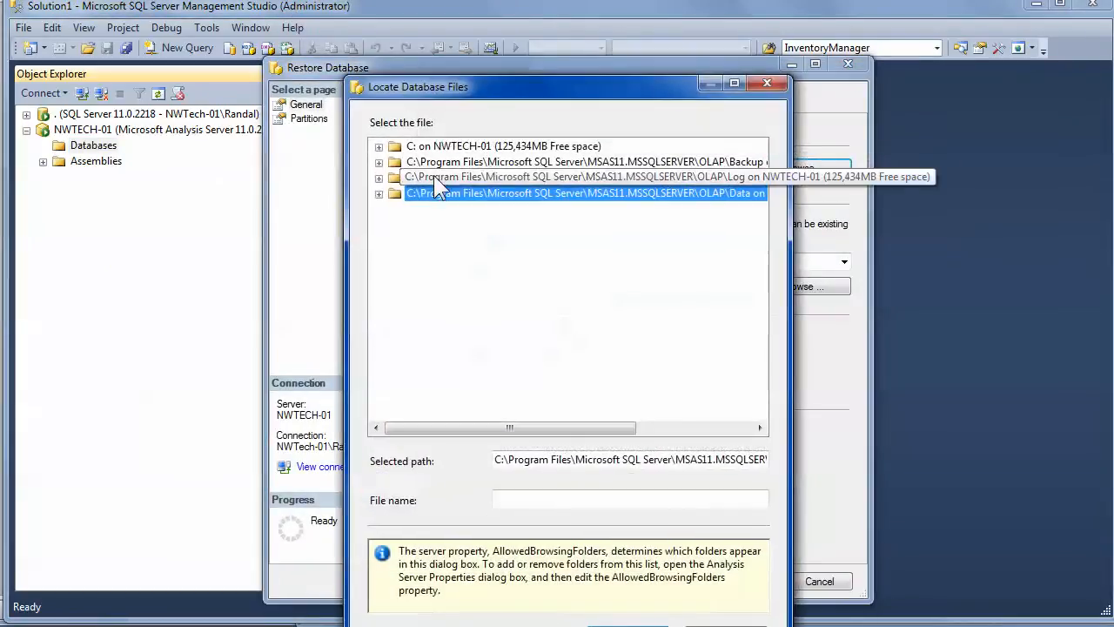
left_click(378, 146)
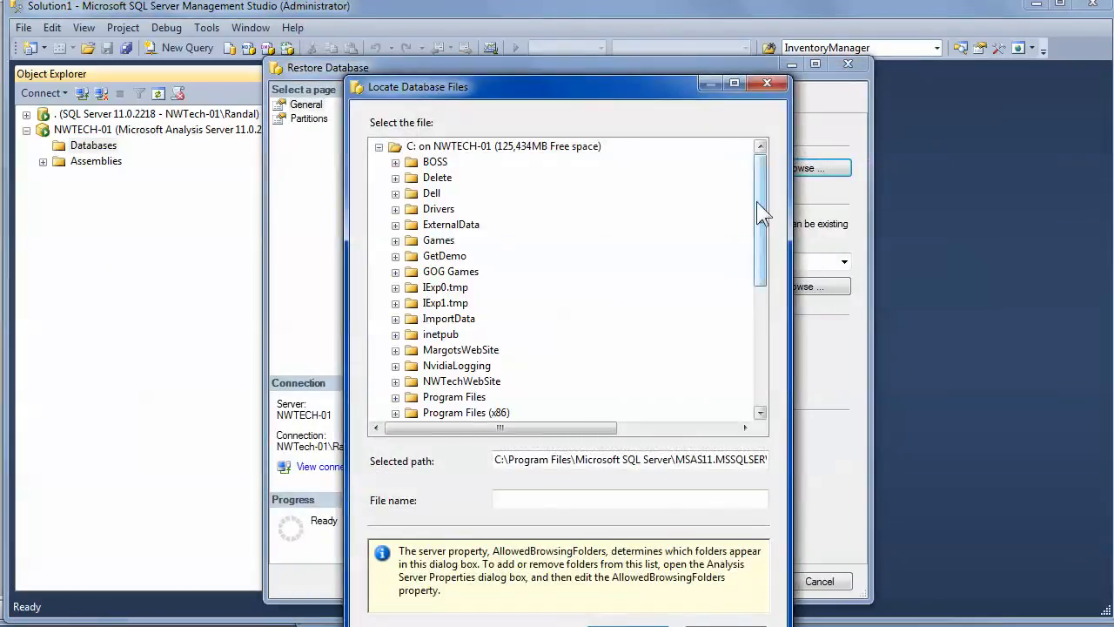
left_click_drag(756, 201, 766, 329)
left_click(435, 274)
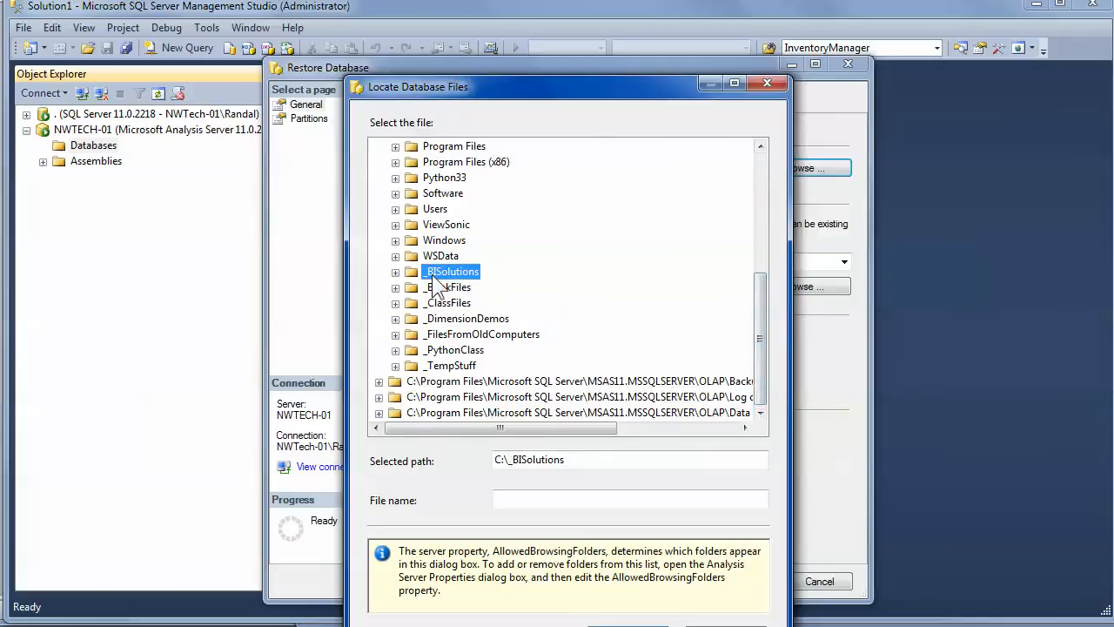
left_click(395, 273)
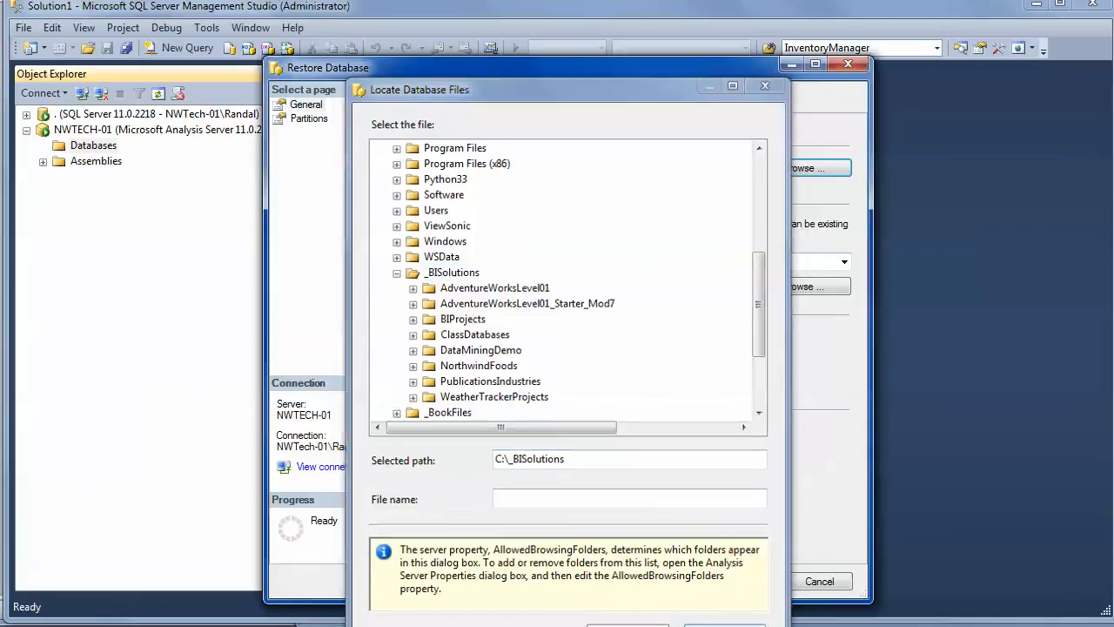
left_click(726, 624)
left_click(823, 582)
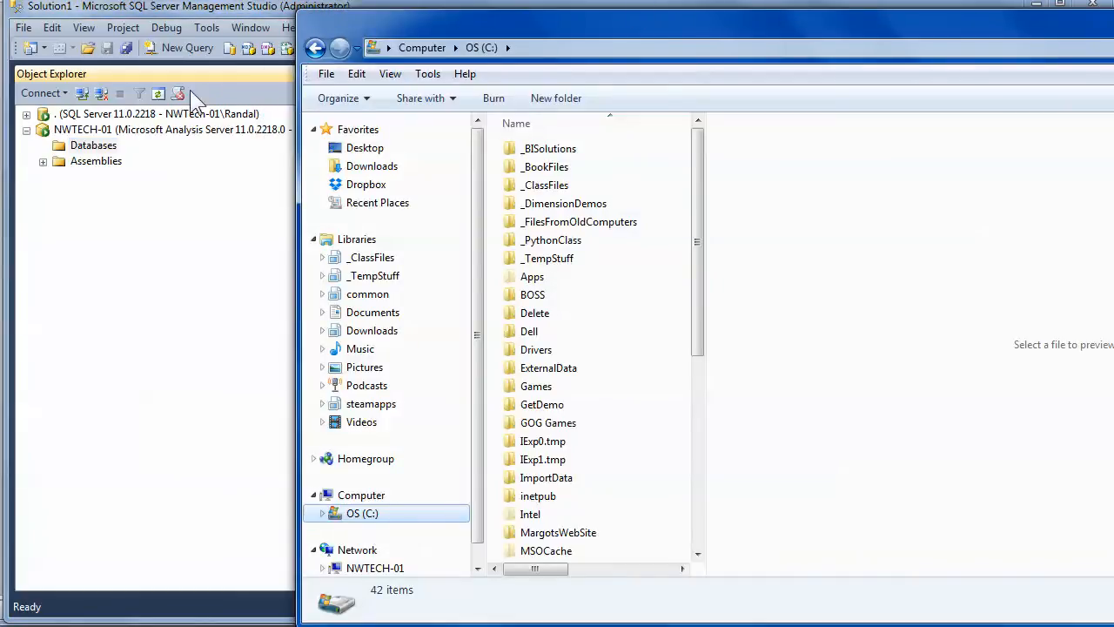
In Windows Explorer, open _ClassFiles\_BCC\_BUSIT 205 Multi Dimensional Analysis\Module07\_ActivityFiles\Chapter14Files.
left_click(374, 261)
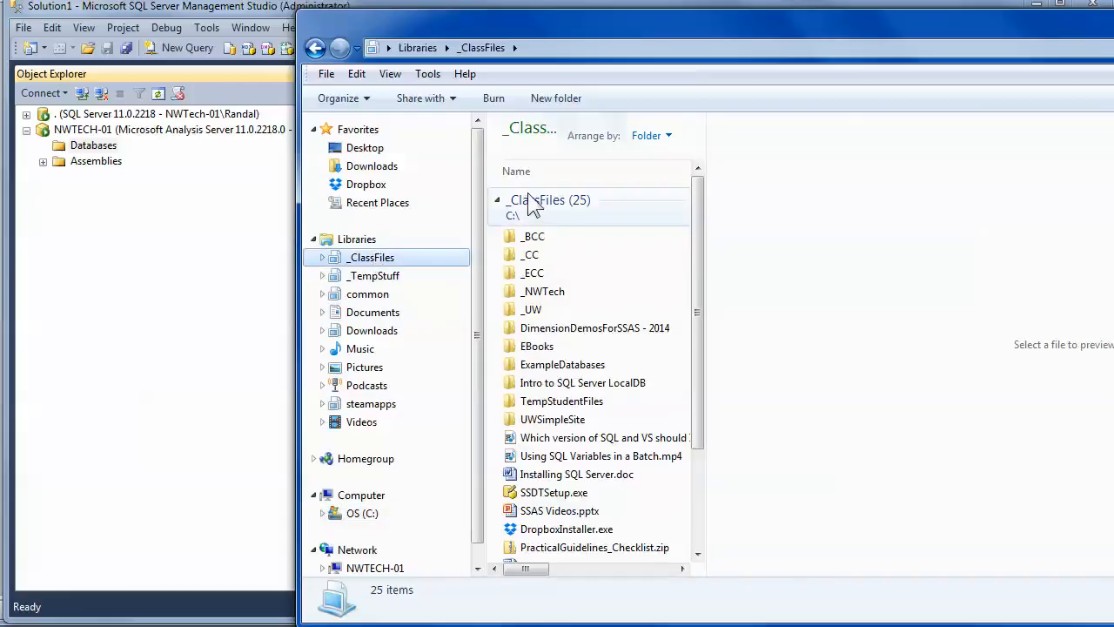
double_click(531, 218)
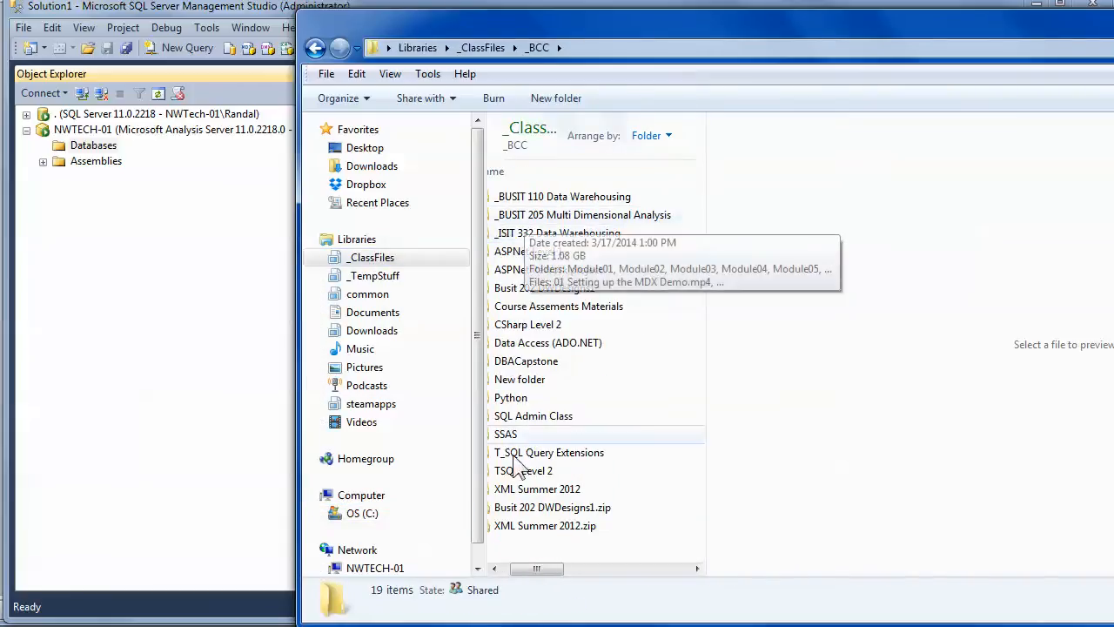
left_click_drag(547, 567, 540, 567)
left_click(607, 218)
double_click(607, 219)
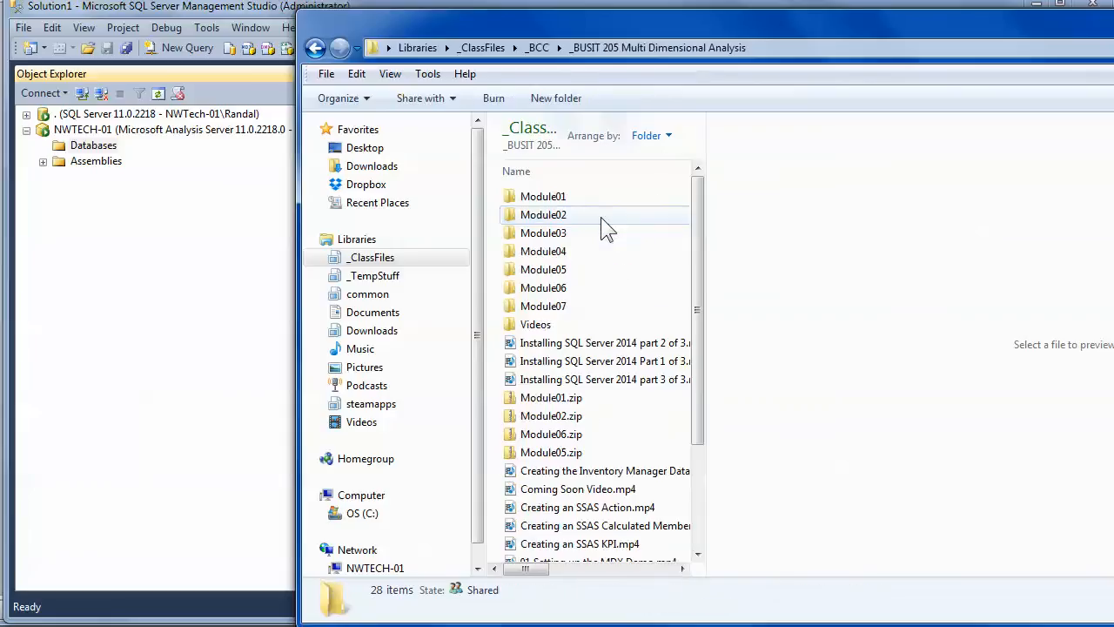
left_click(541, 309)
double_click(538, 307)
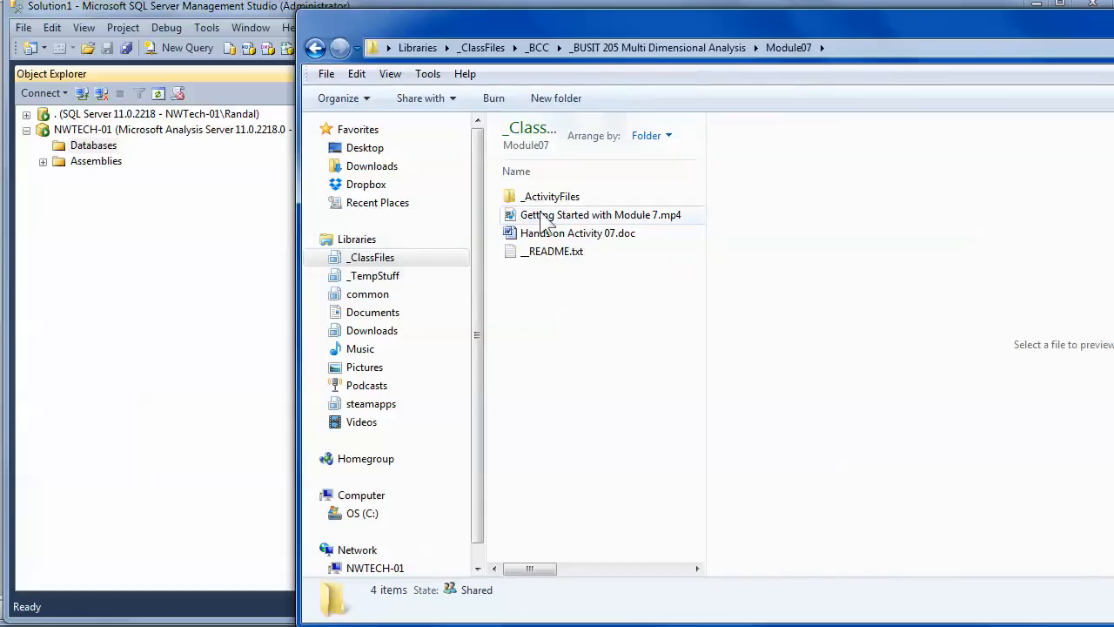
double_click(538, 197)
left_click(553, 197)
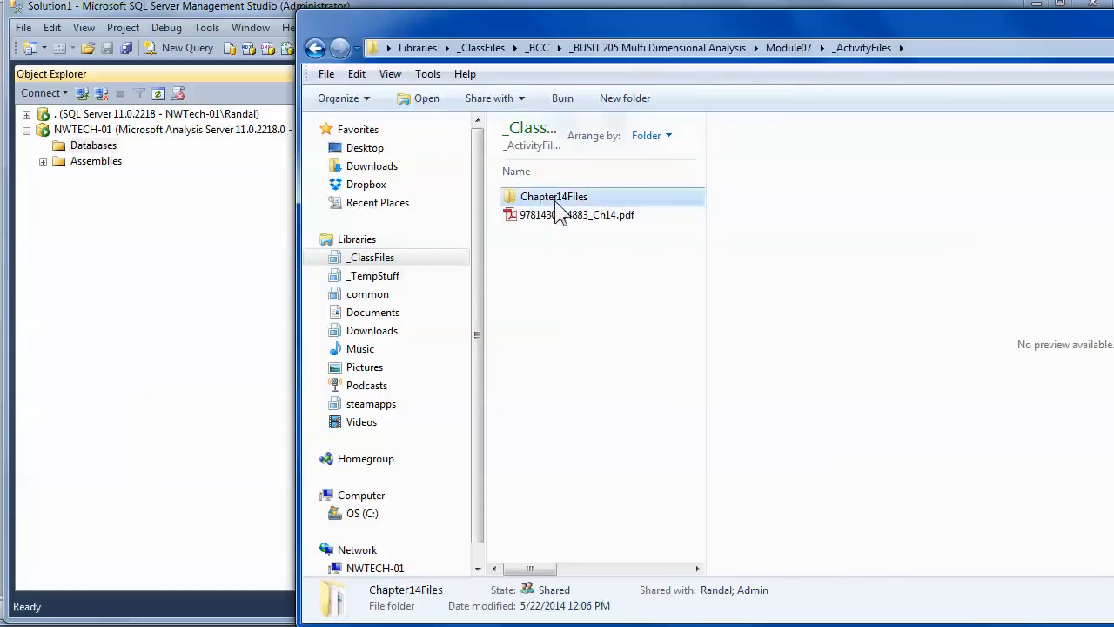
double_click(553, 196)
Copy the PubsBICubes.abf backup file from the Chapter14Files folder.
left_click(597, 198)
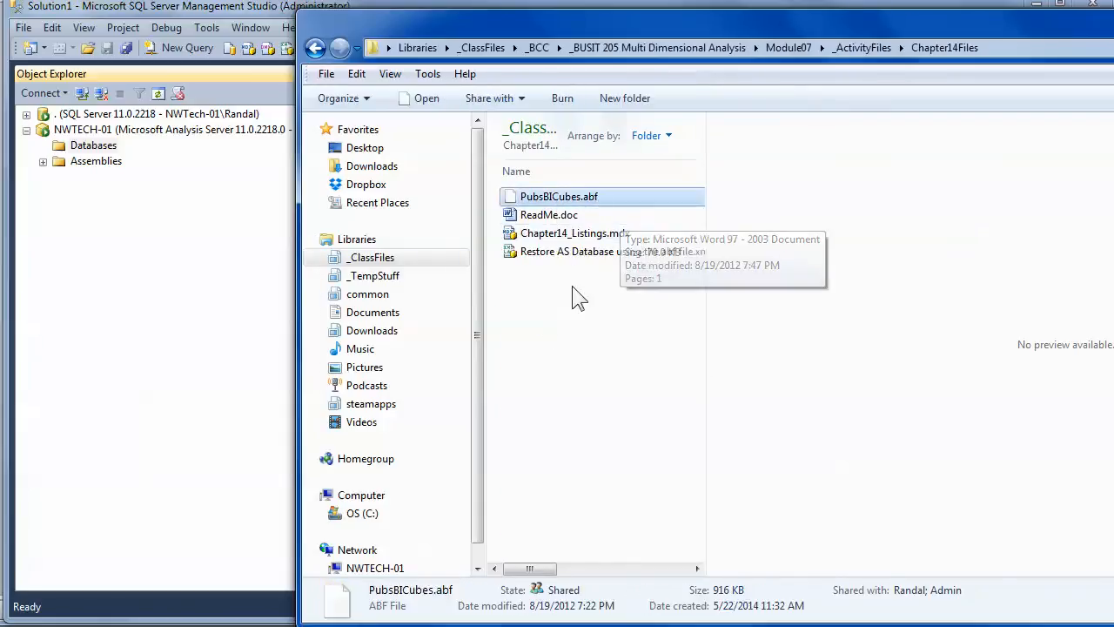
right_click(631, 194)
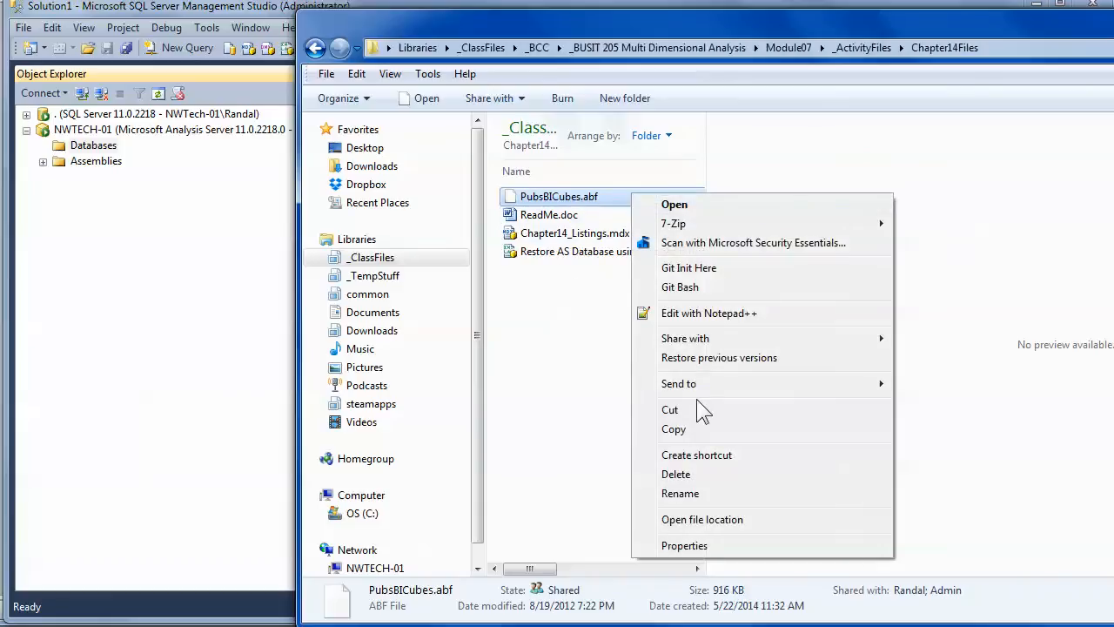
left_click(691, 429)
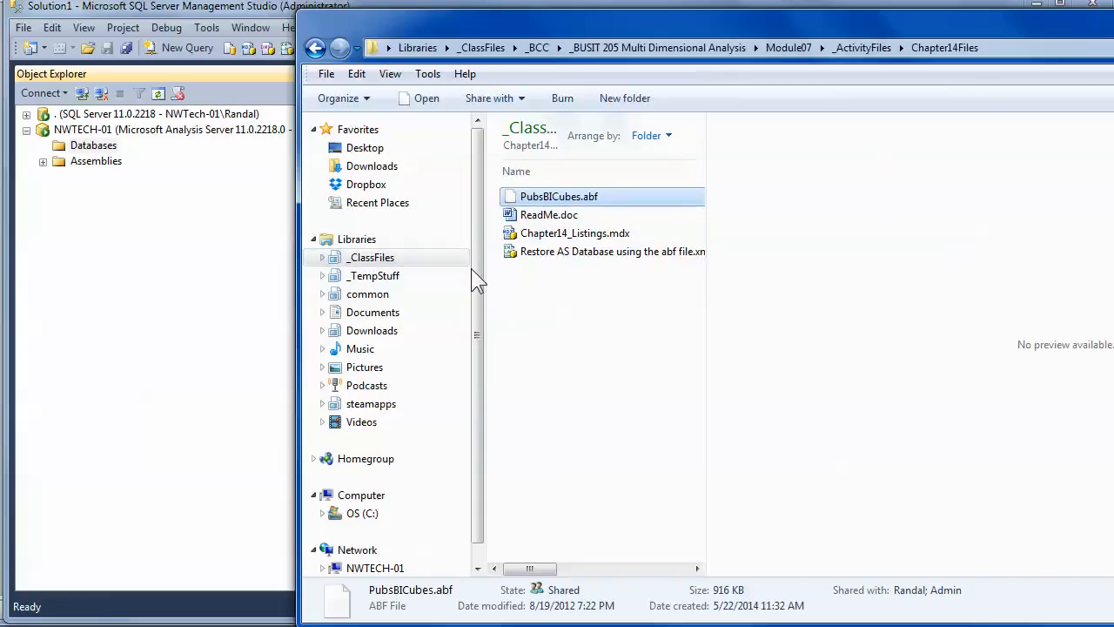
Open the C: drive in a new Explorer window and enter its _BISolutions folder.
right_click(372, 516)
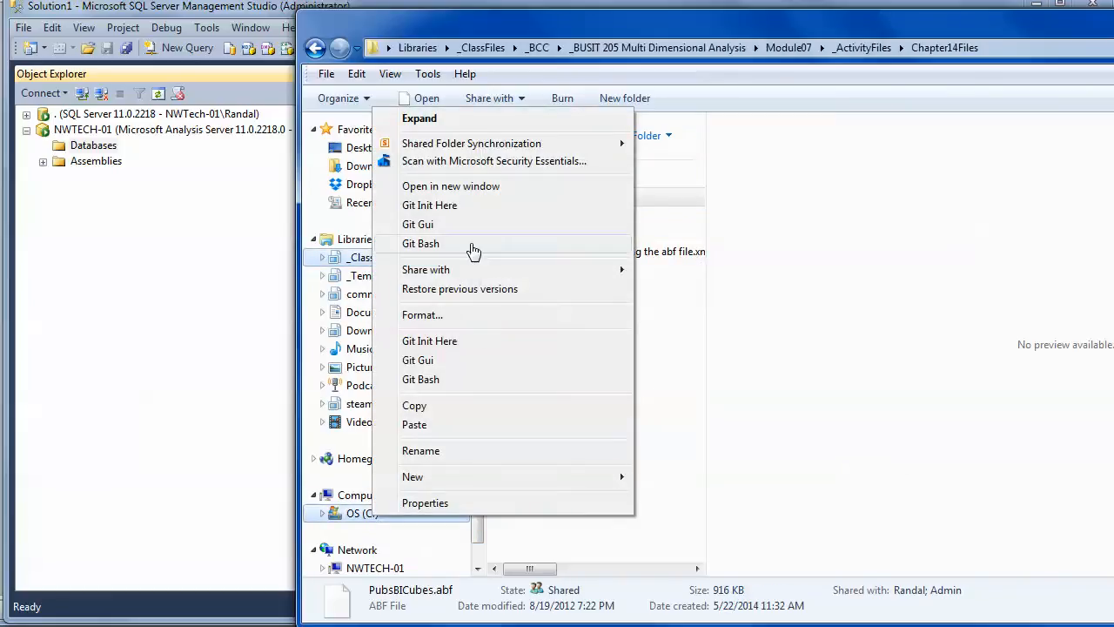
left_click(451, 186)
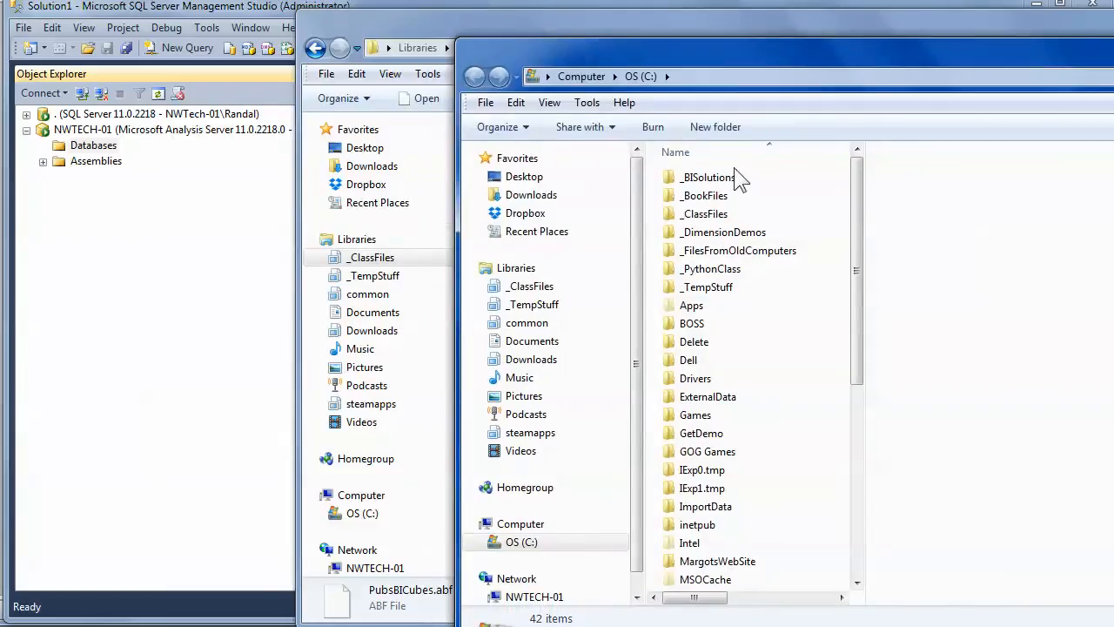
double_click(709, 178)
Look through the PublicationsIndustries folder inside _BISolutions.
right_click(709, 417)
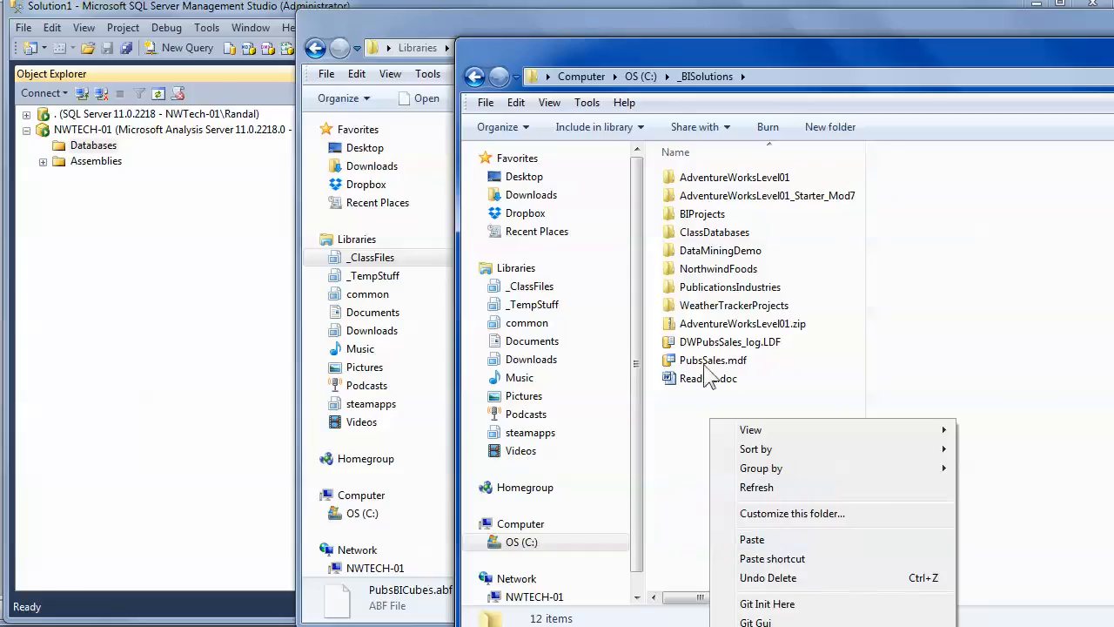
double_click(710, 288)
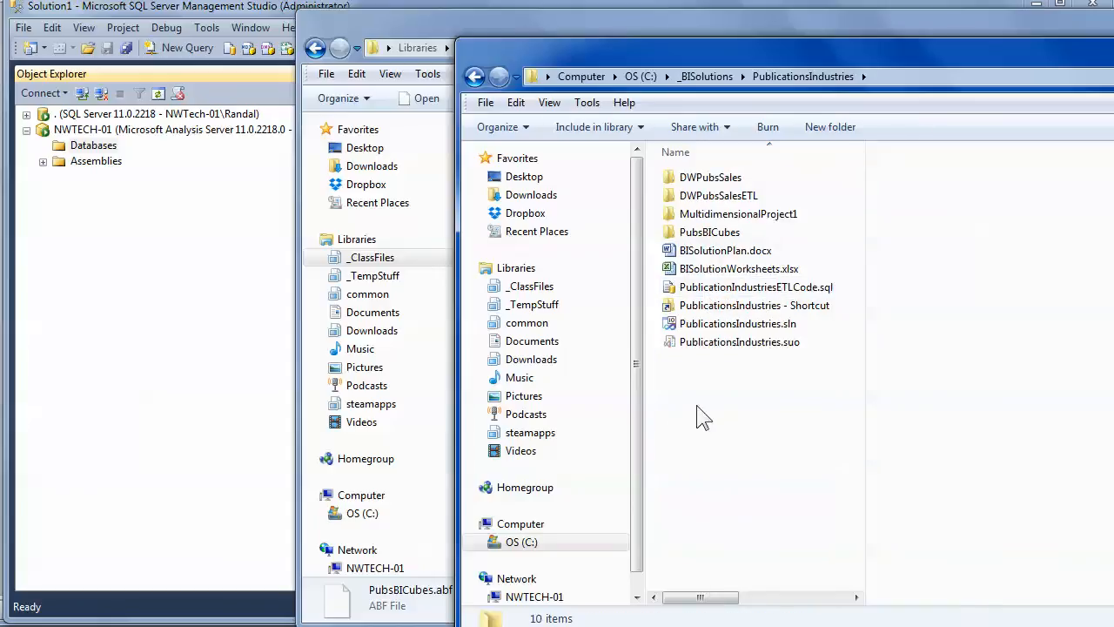
scroll(698, 395, "right", 1)
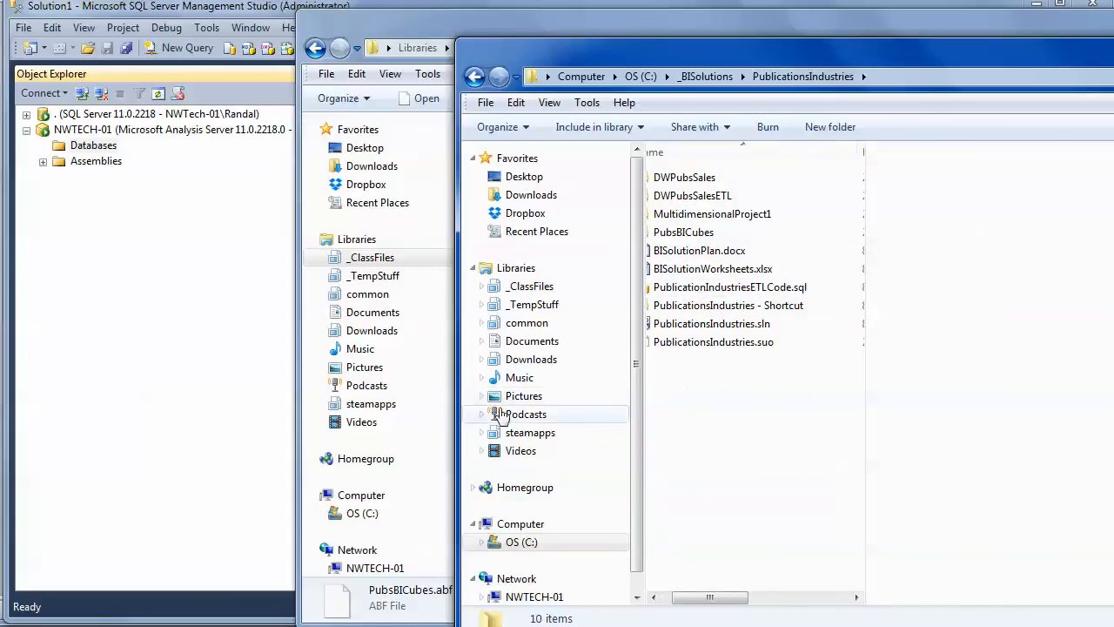
left_click_drag(708, 598, 700, 598)
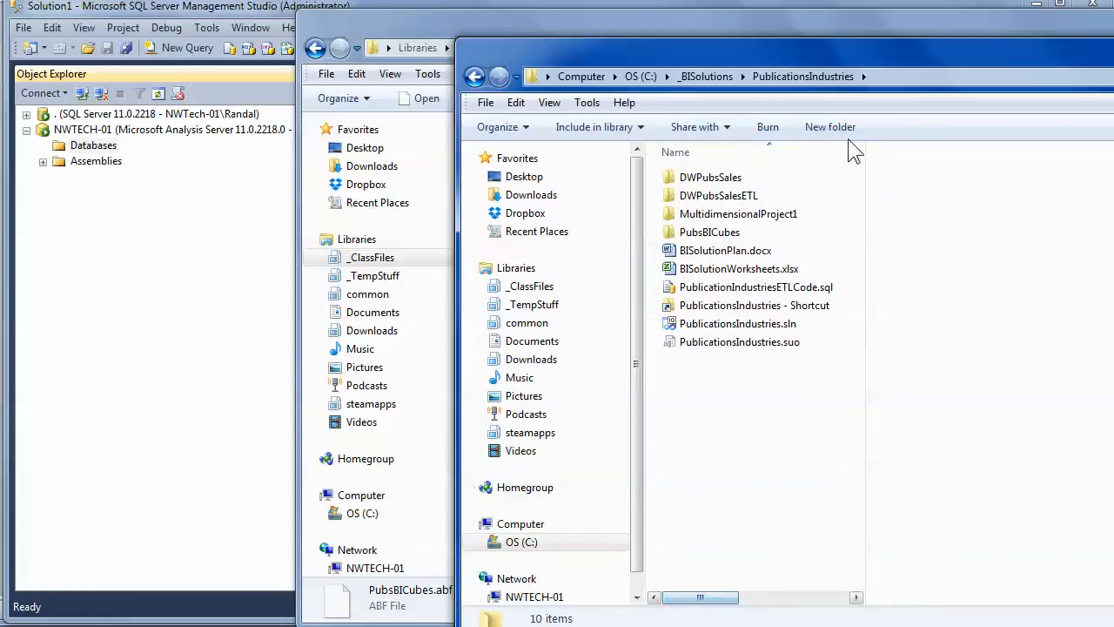
Return to the _BISolutions folder and paste the copied PubsBICubes.abf backup file into it.
left_click(687, 77)
right_click(704, 425)
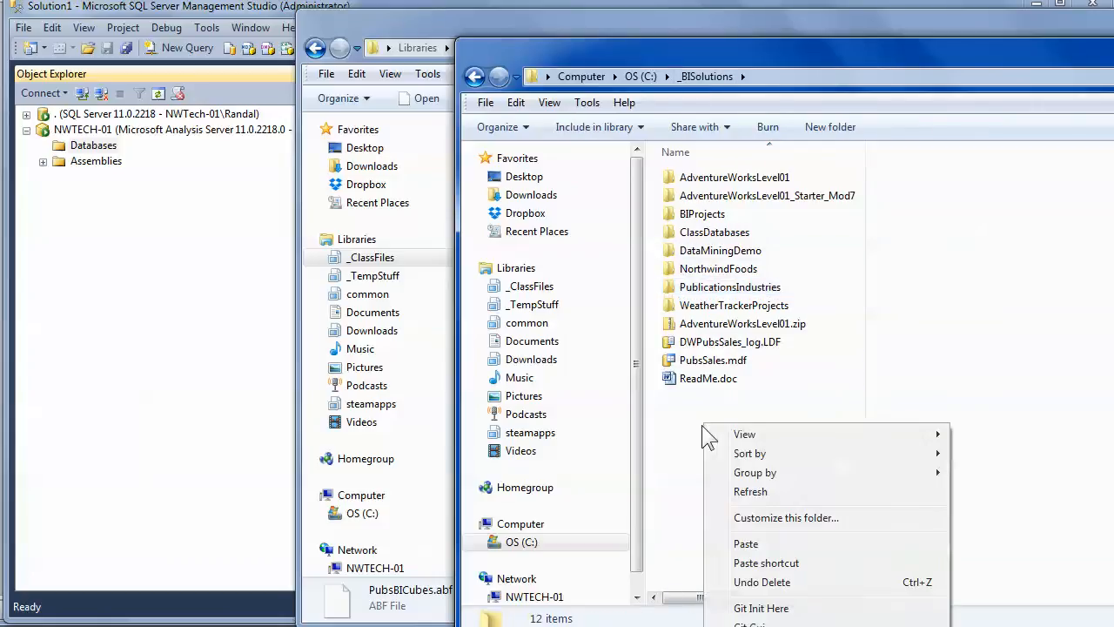
left_click(769, 547)
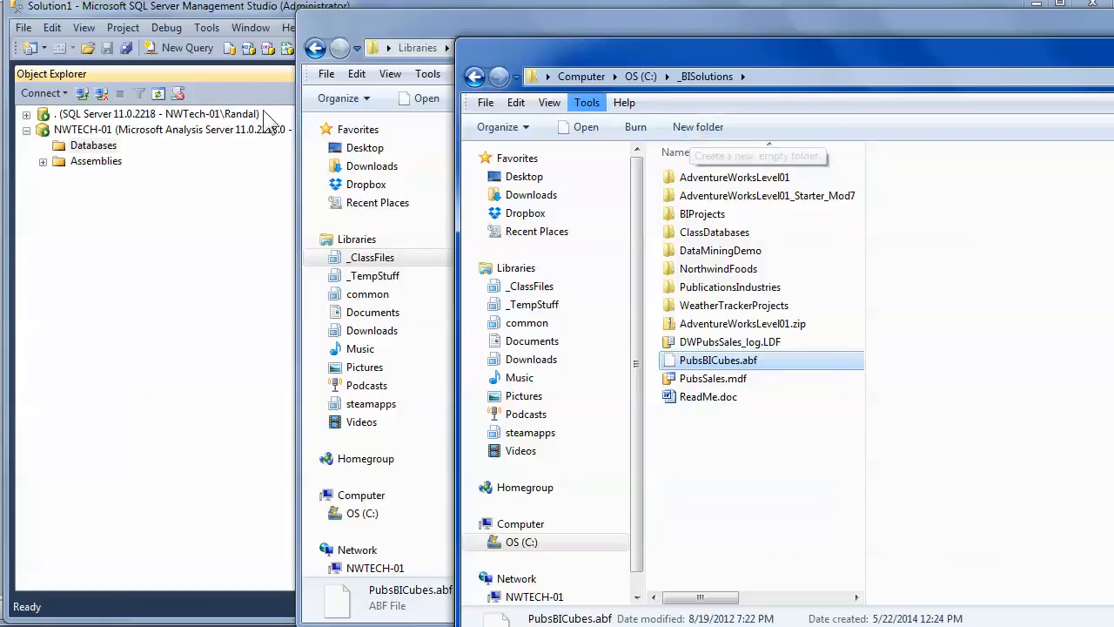
In SQL Server Management Studio, start a database restore on the NWTECH-01 Analysis server with C:\_BISolutions\PubsBICubes.abf as the backup file.
left_click(103, 146)
right_click(107, 147)
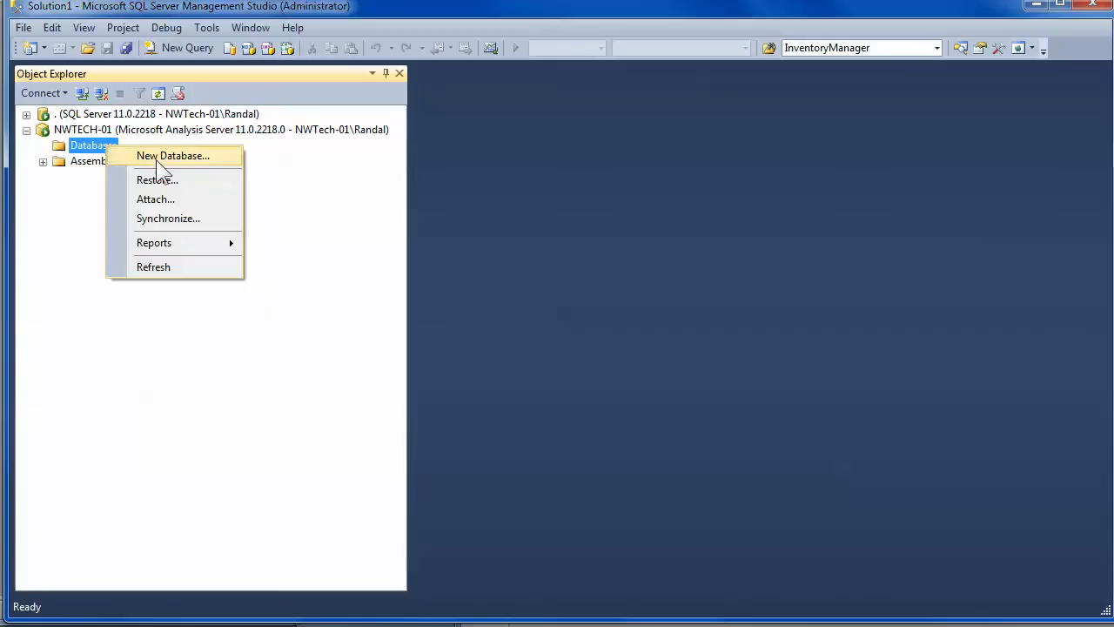
left_click(158, 179)
left_click(772, 172)
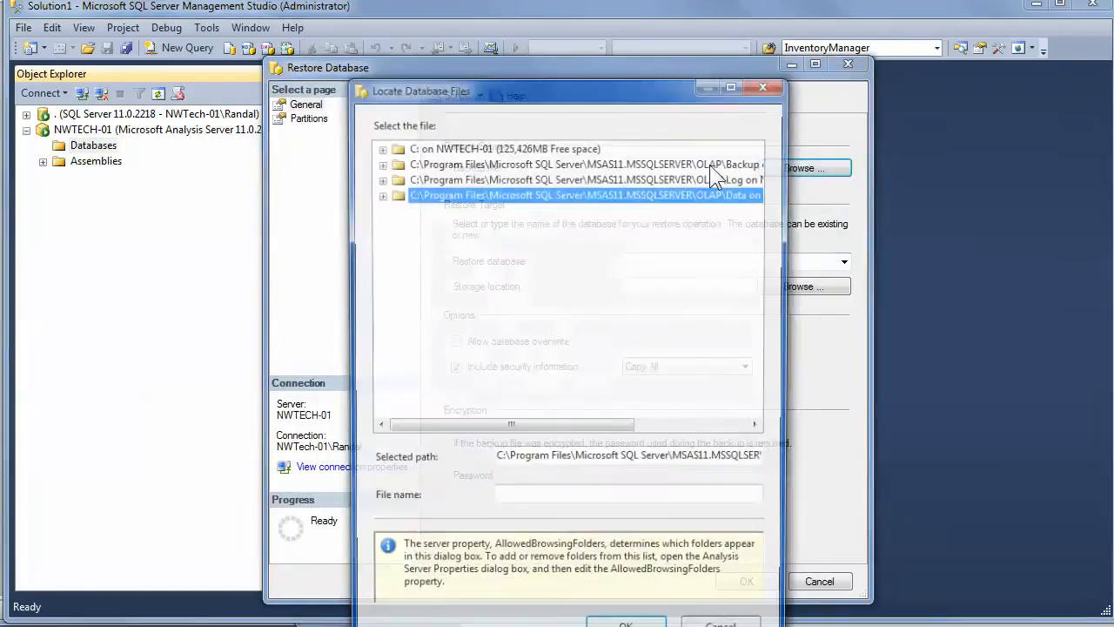
left_click(380, 146)
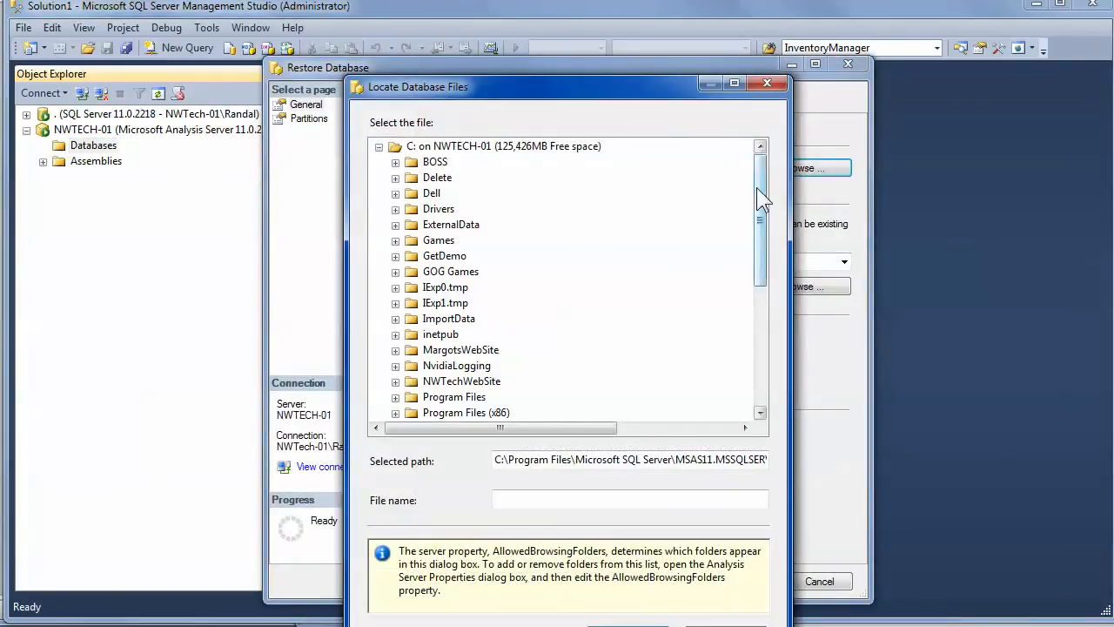
left_click_drag(762, 199, 763, 318)
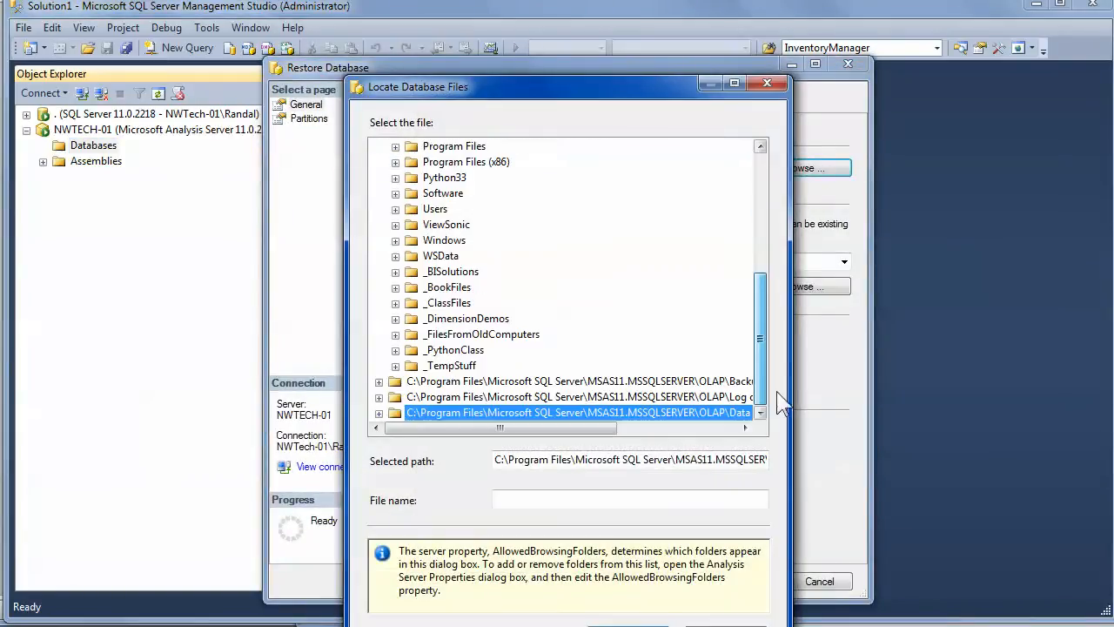
double_click(430, 272)
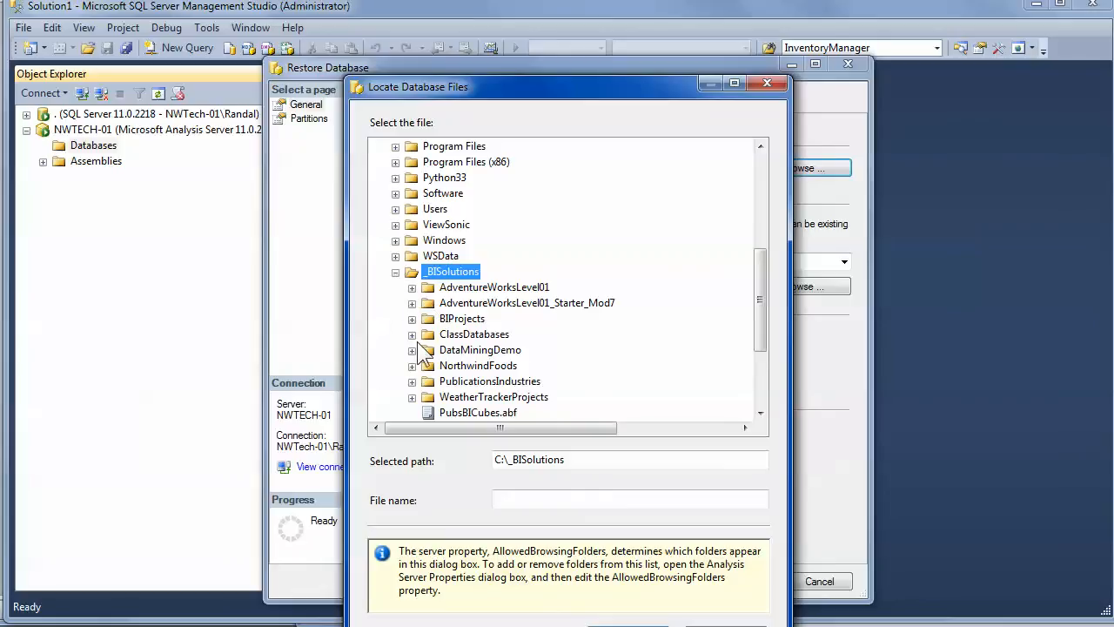
left_click(467, 415)
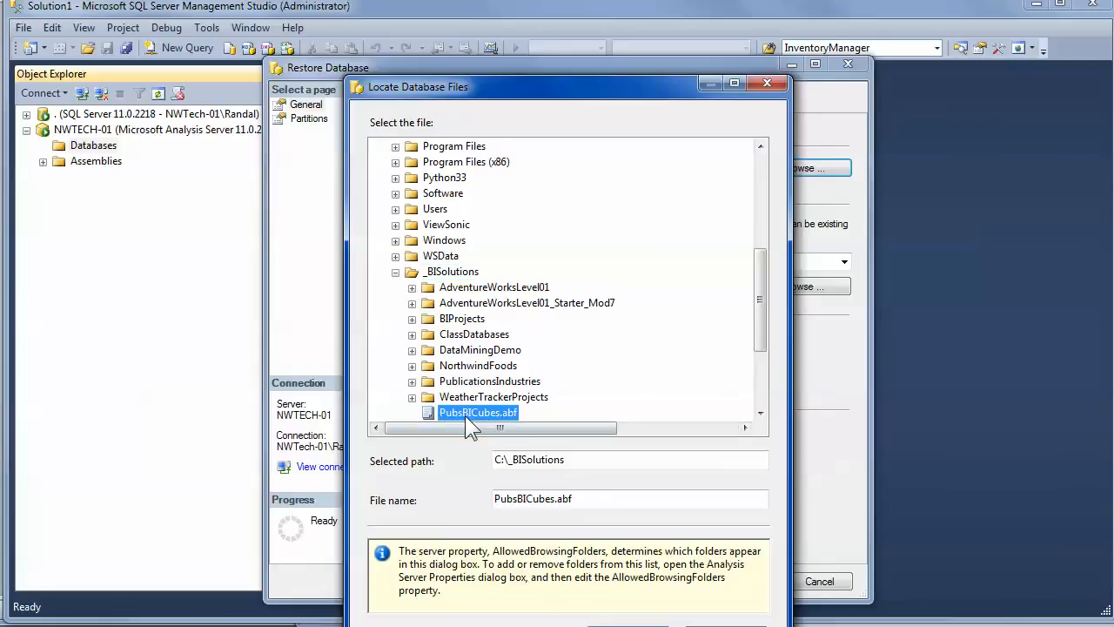
left_click(628, 626)
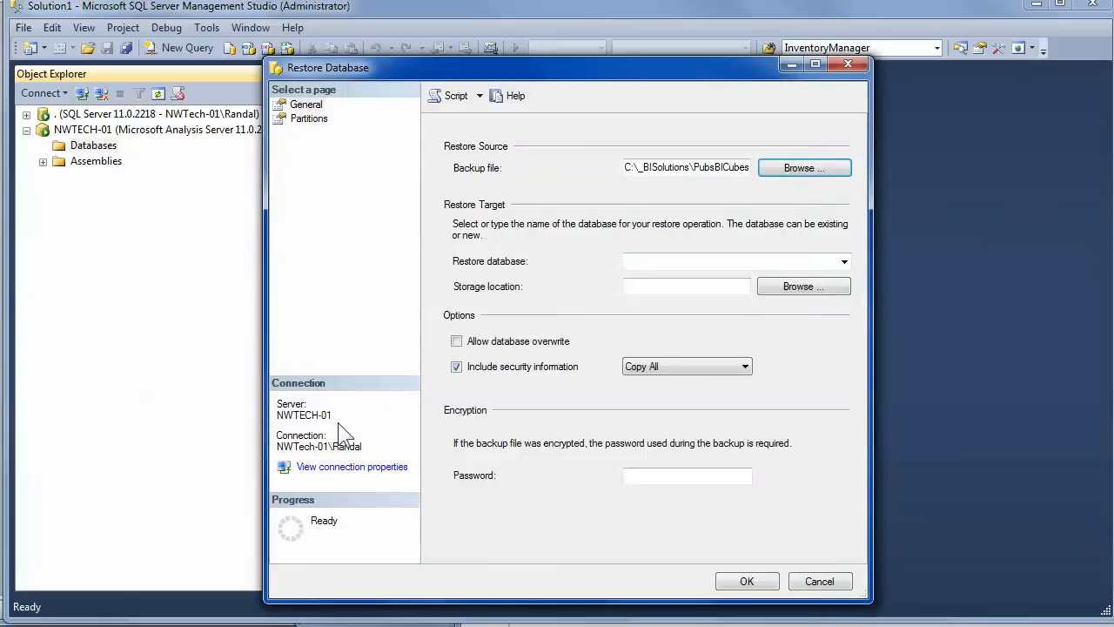
Name the restore target database PubsBICubes.
left_click(847, 264)
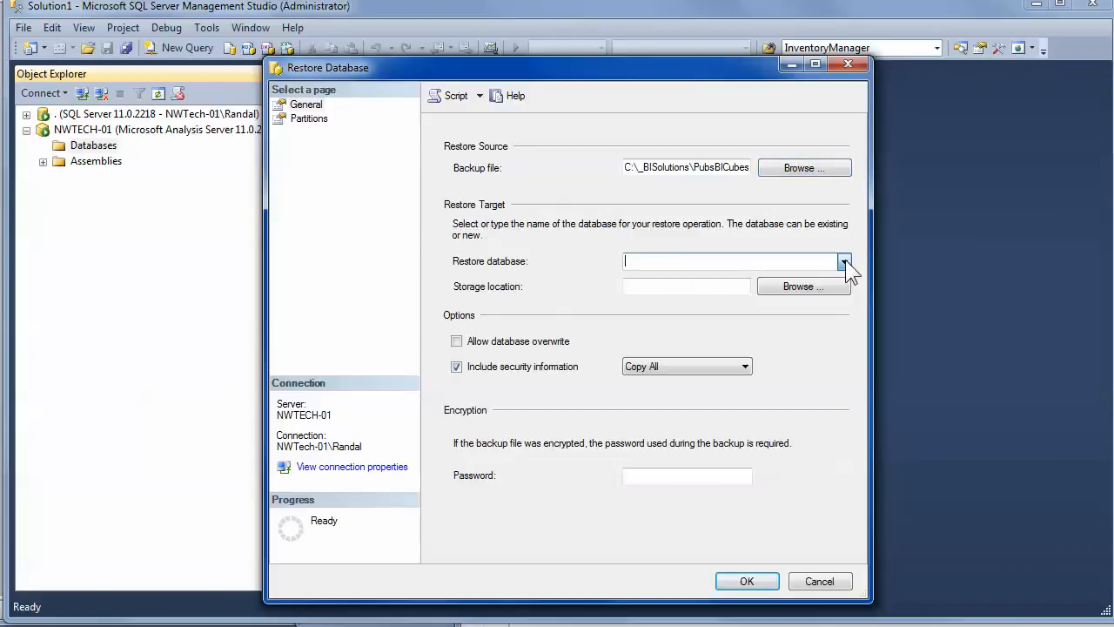
left_click(845, 263)
left_click(846, 263)
type("PubsBICubes")
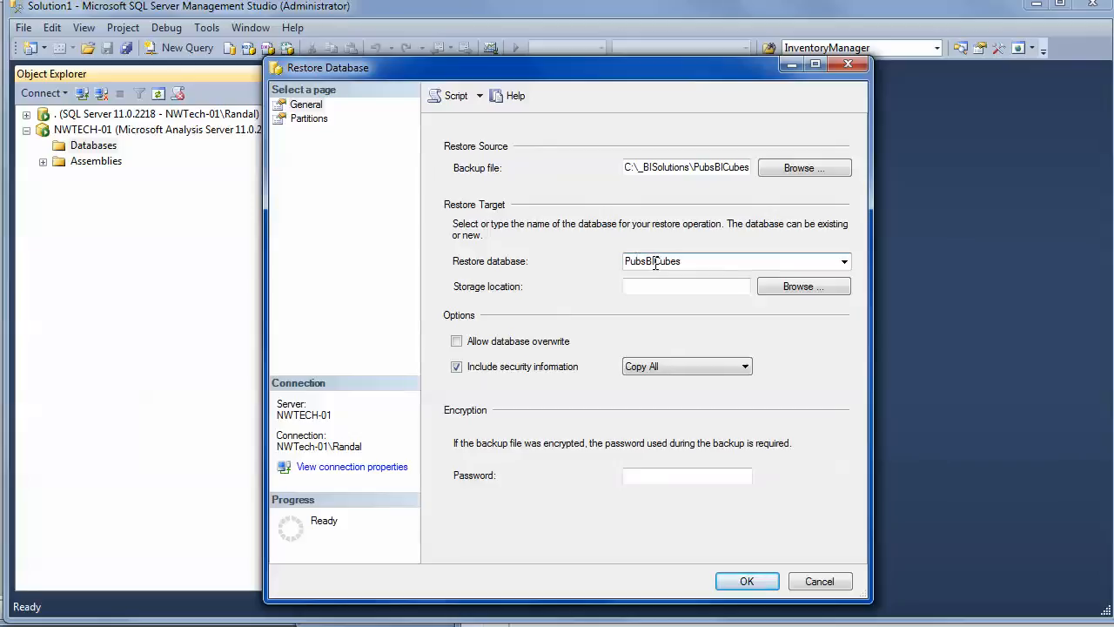
left_click_drag(701, 261, 606, 261)
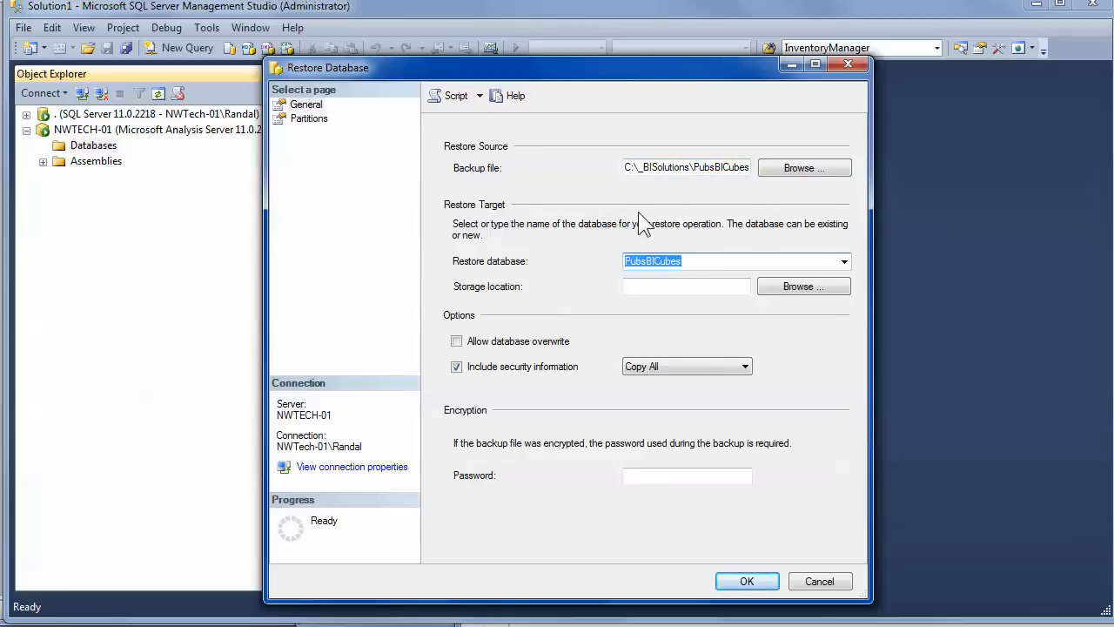
Allow database overwrite and turn off overwriting of the security information for the restore.
left_click(456, 340)
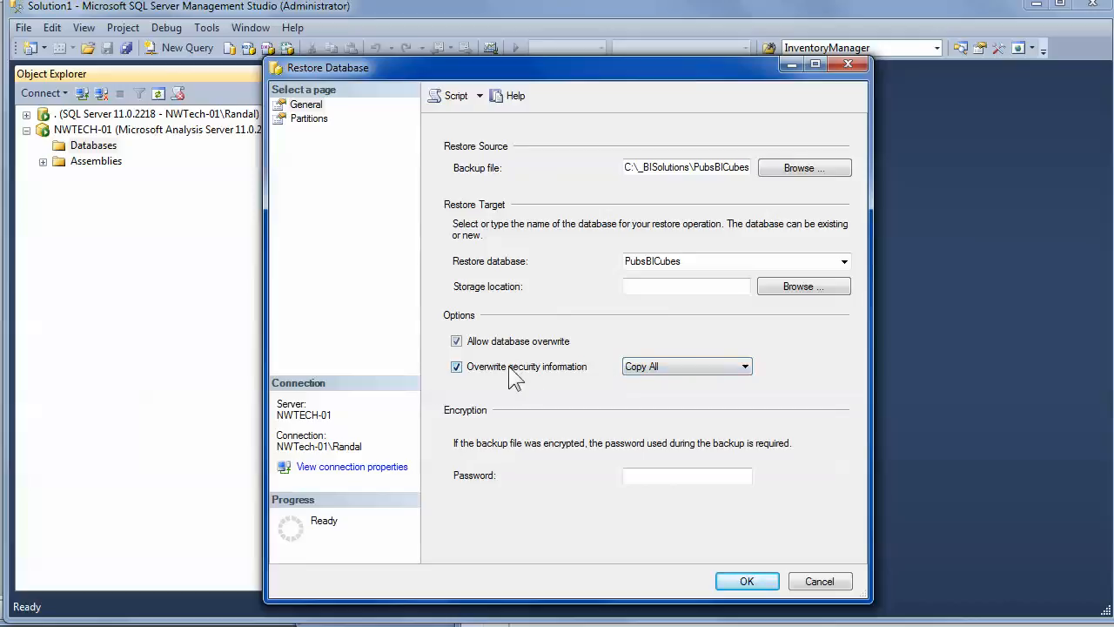
left_click(652, 369)
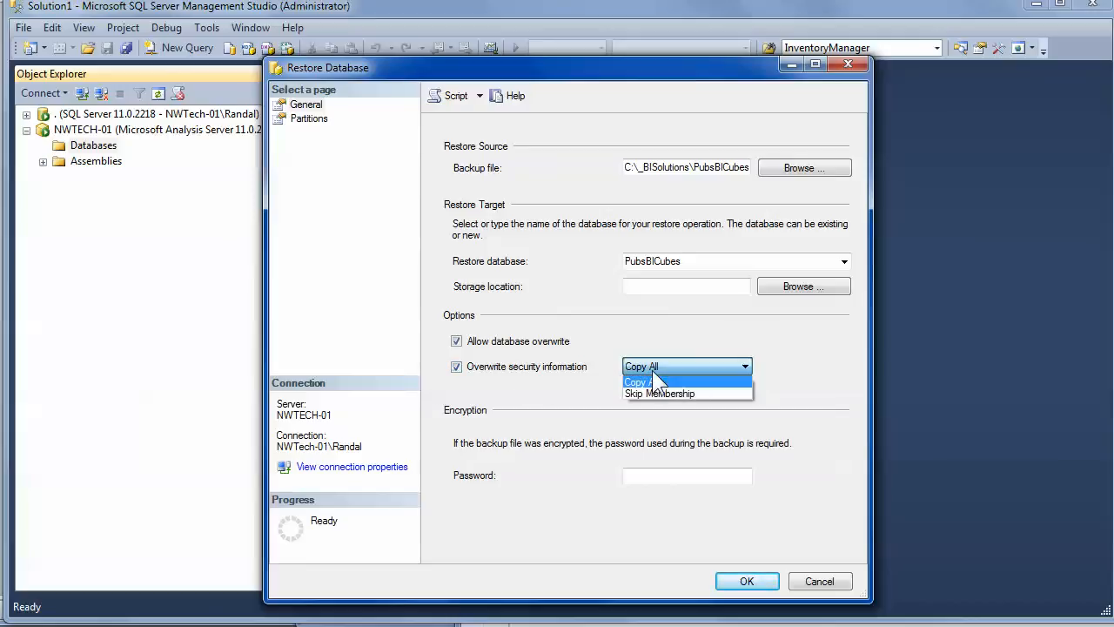
left_click(652, 368)
left_click(464, 366)
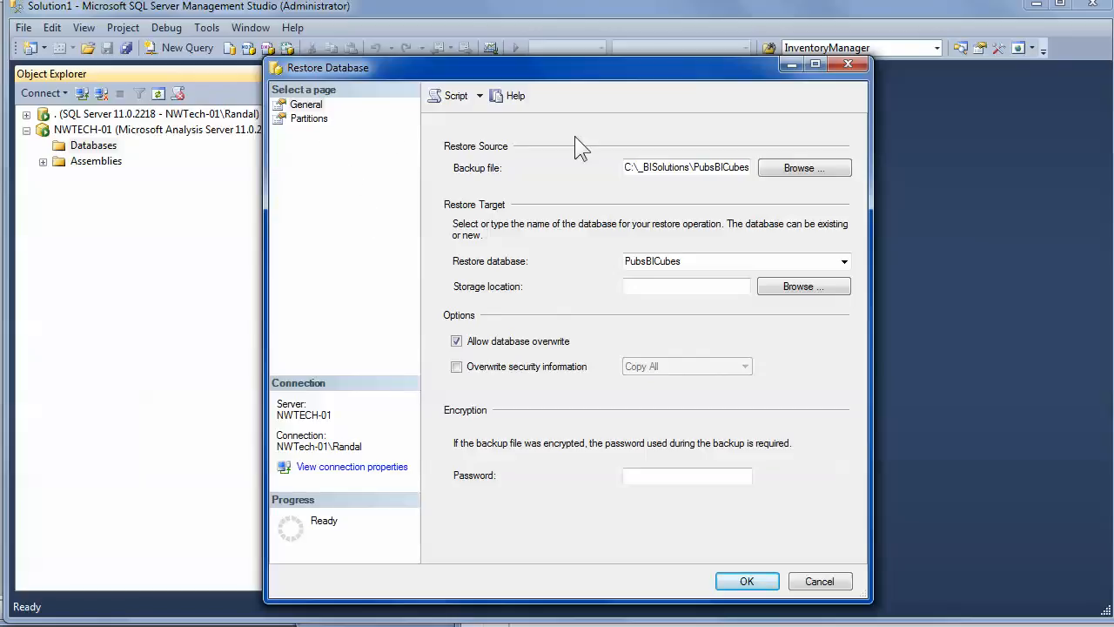
Generate the XMLA script for the configured restore and run the restore.
left_click(448, 102)
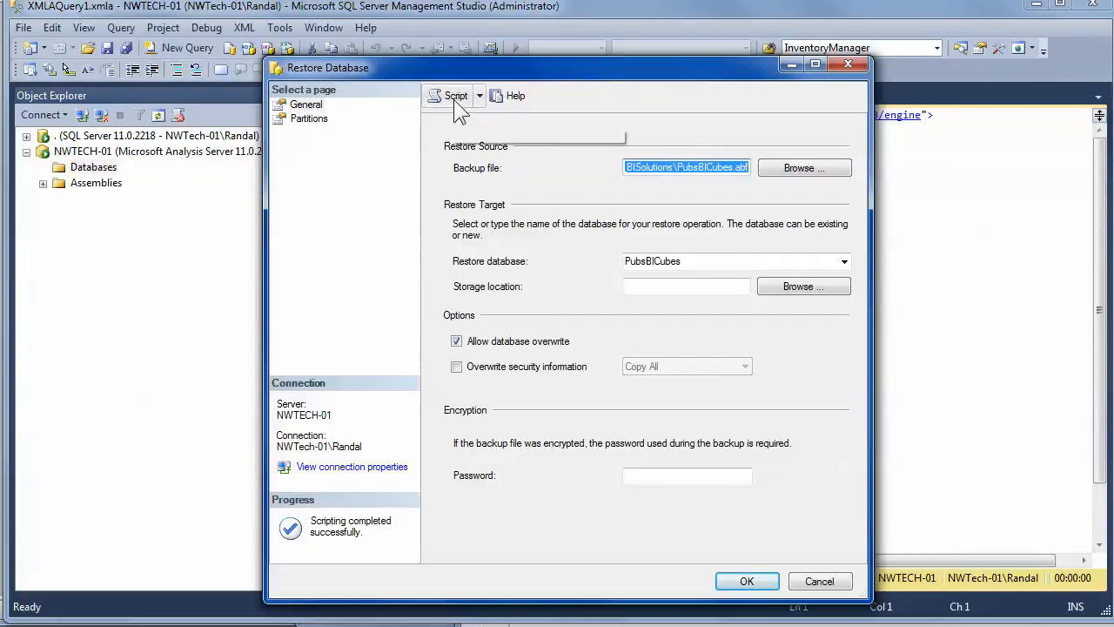
left_click(759, 585)
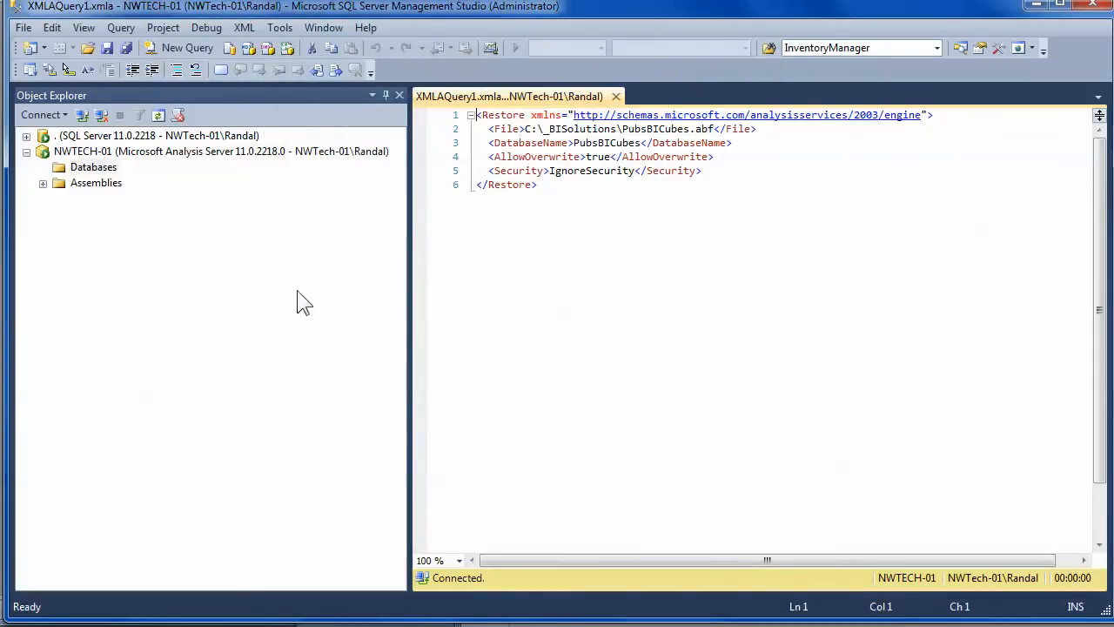
Refresh the Analysis server's Databases folder and inspect the cubes and dimensions of PubsBICubes.
right_click(107, 170)
left_click(197, 298)
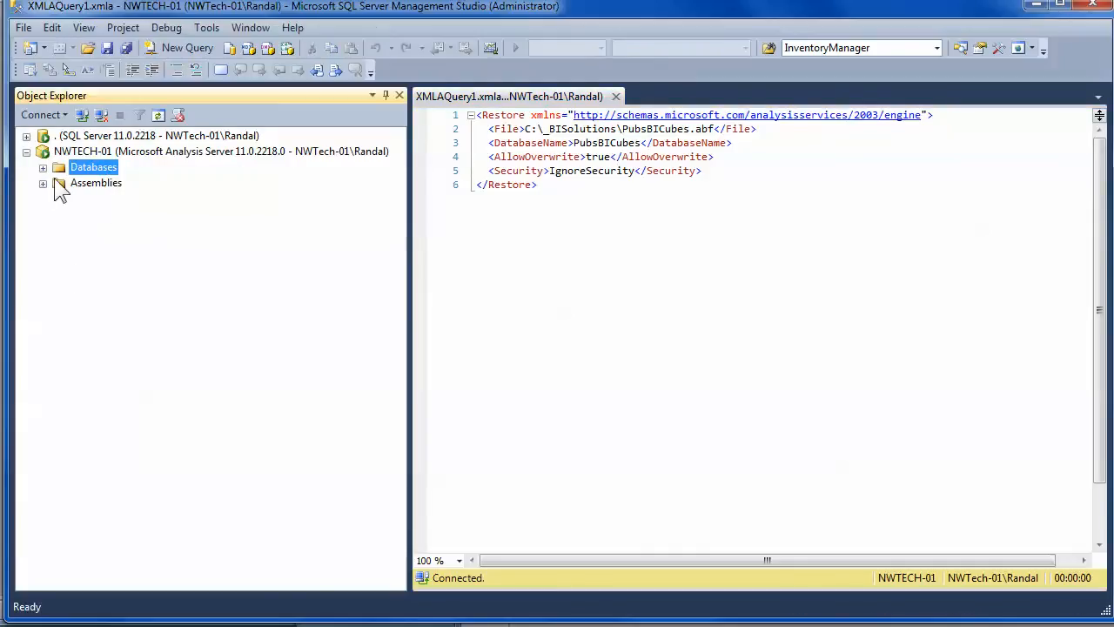
left_click(42, 167)
left_click(116, 182)
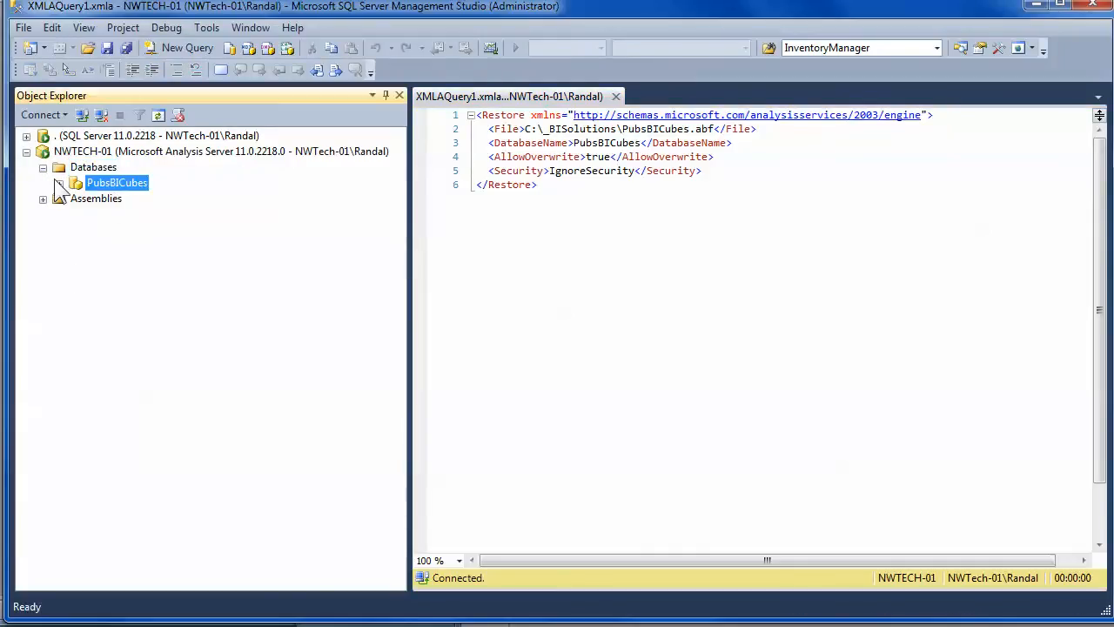
left_click(60, 183)
double_click(117, 229)
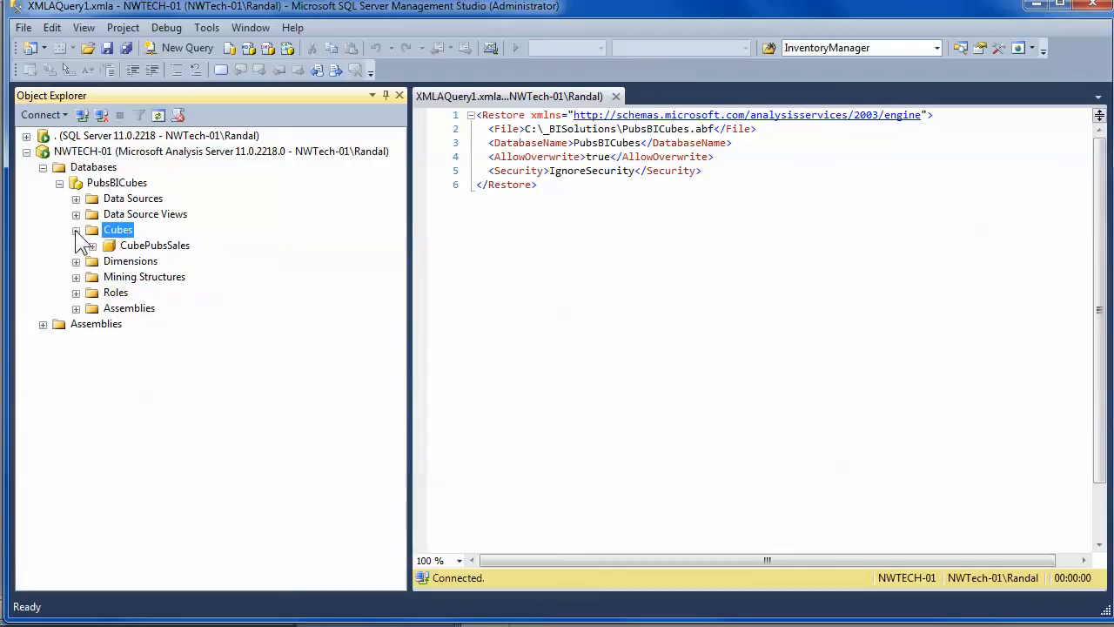
left_click(76, 261)
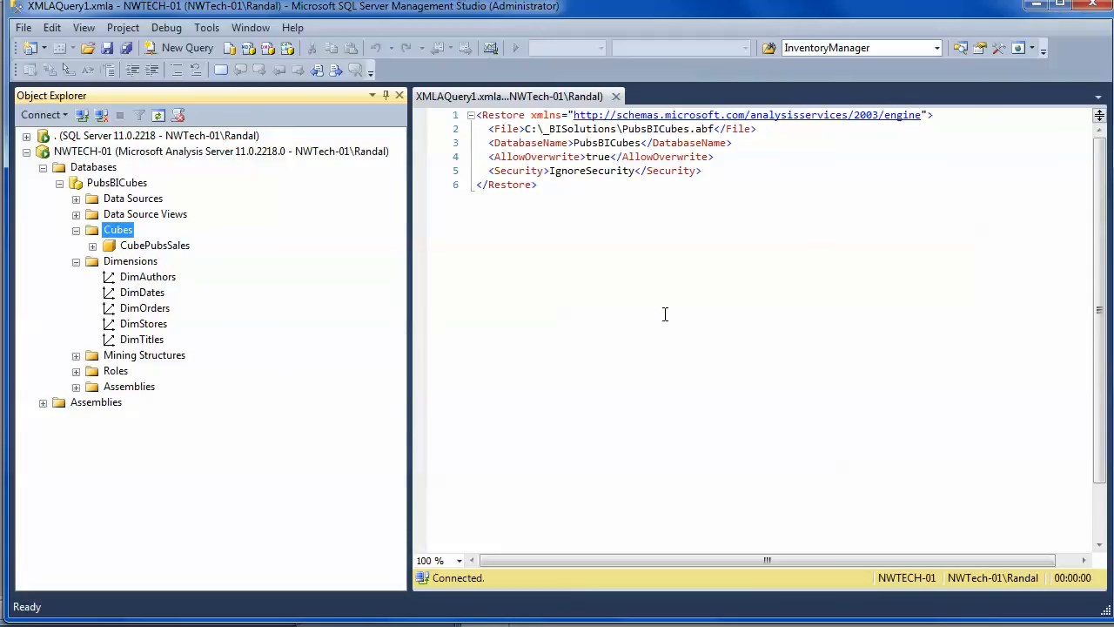
Delete the PubsBICubes database from the Analysis server and refresh the Databases folder.
left_click_drag(565, 202, 405, 113)
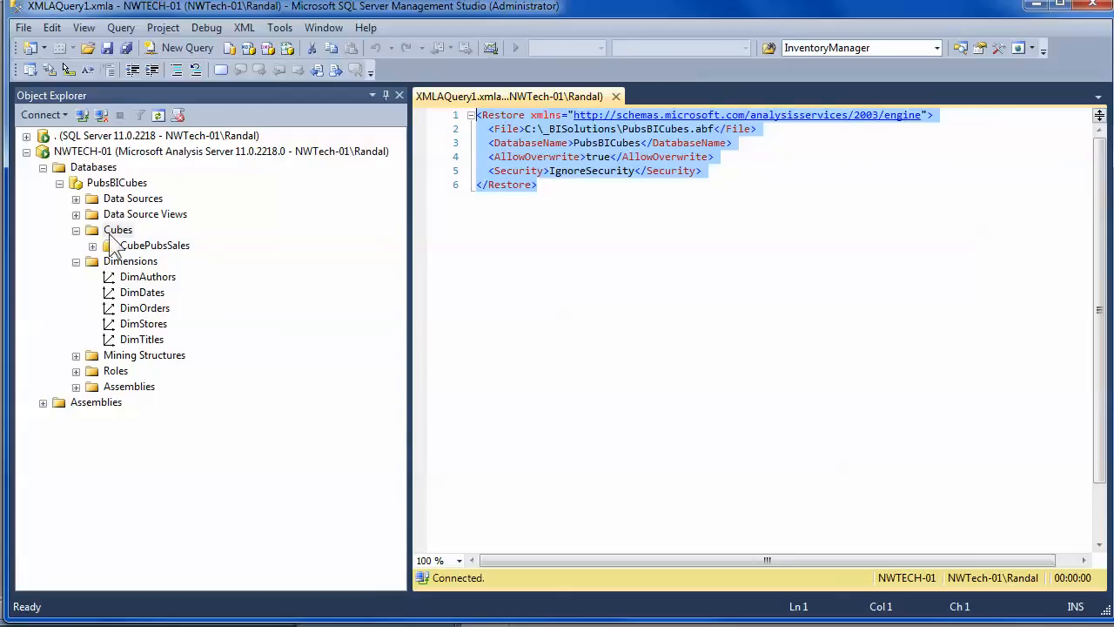
right_click(108, 183)
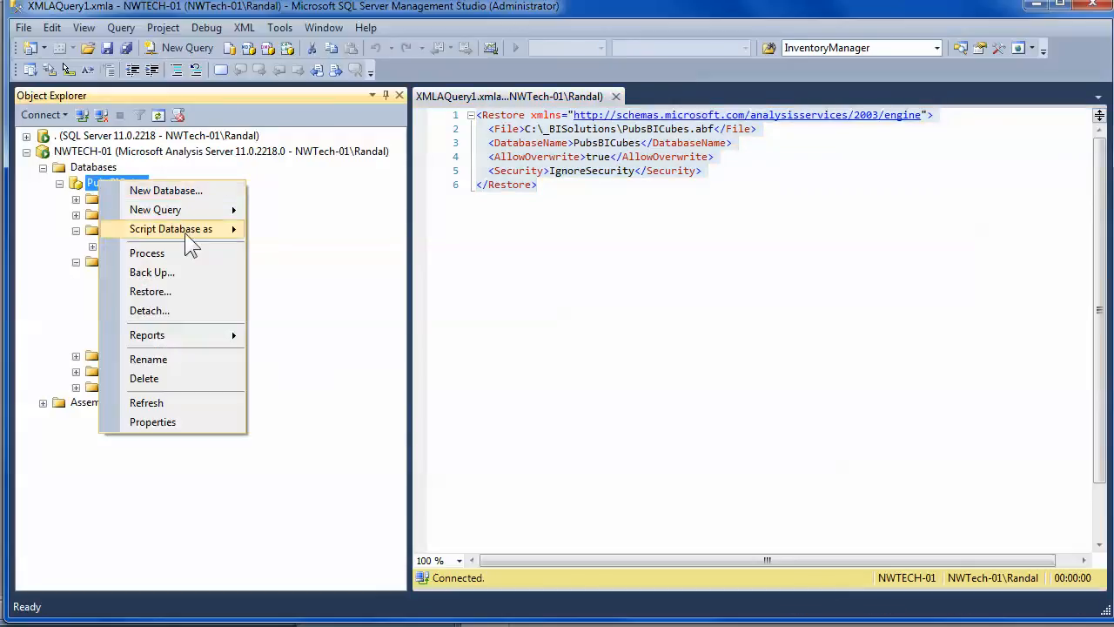
left_click(144, 380)
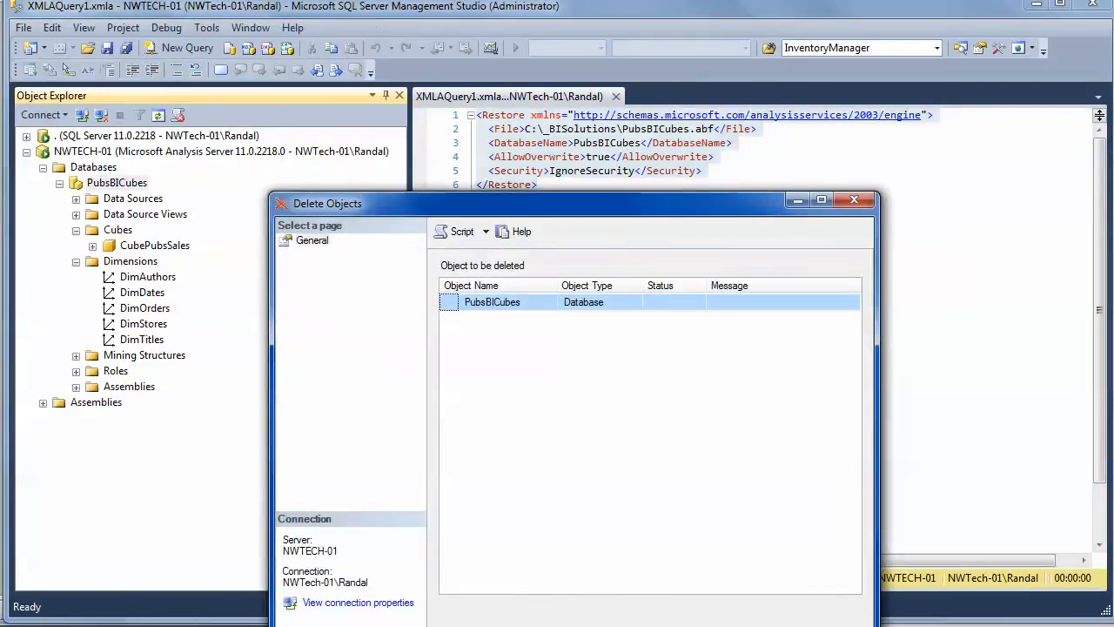
left_click(756, 626)
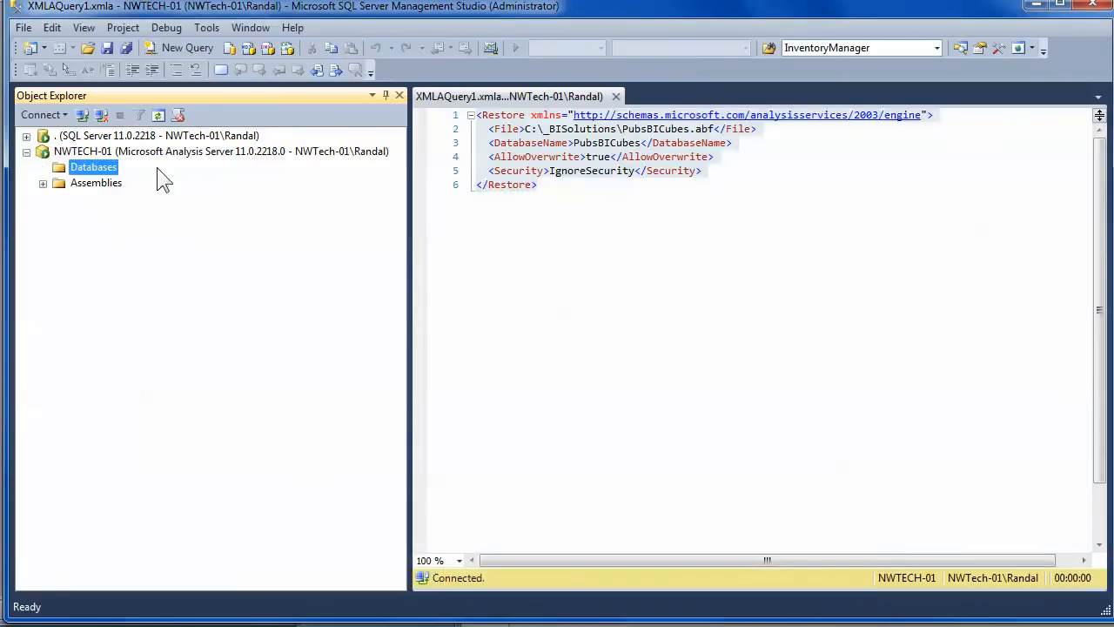
right_click(96, 168)
left_click(130, 288)
Execute the generated XMLA restore script to restore PubsBICubes again.
left_click(622, 204)
key("ctrl+a")
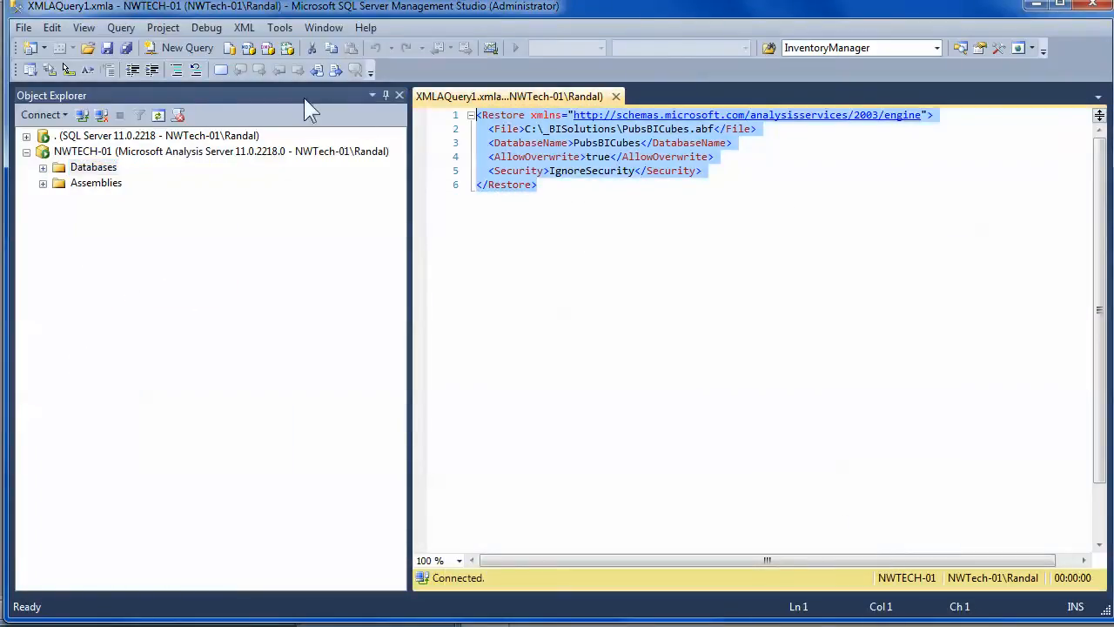
right_click(645, 153)
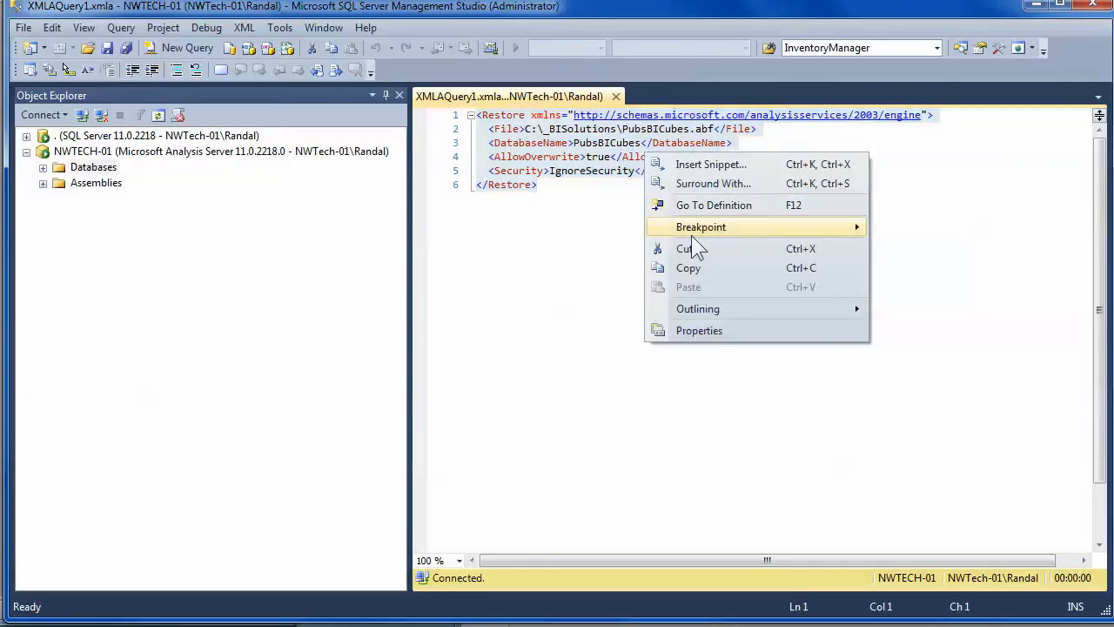
right_click(567, 222)
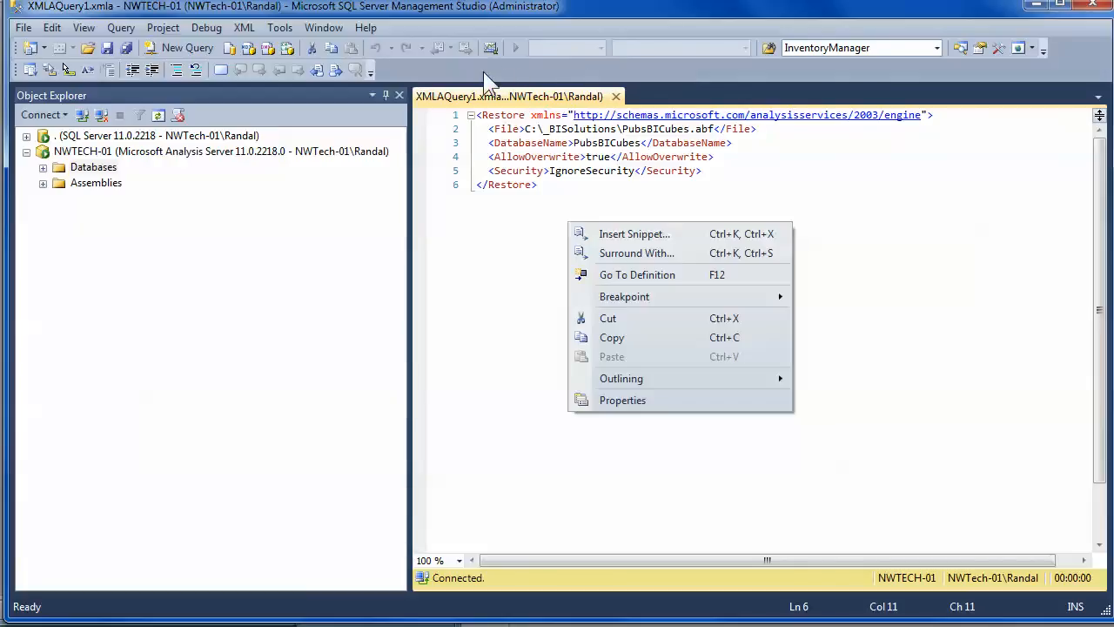
left_click(120, 28)
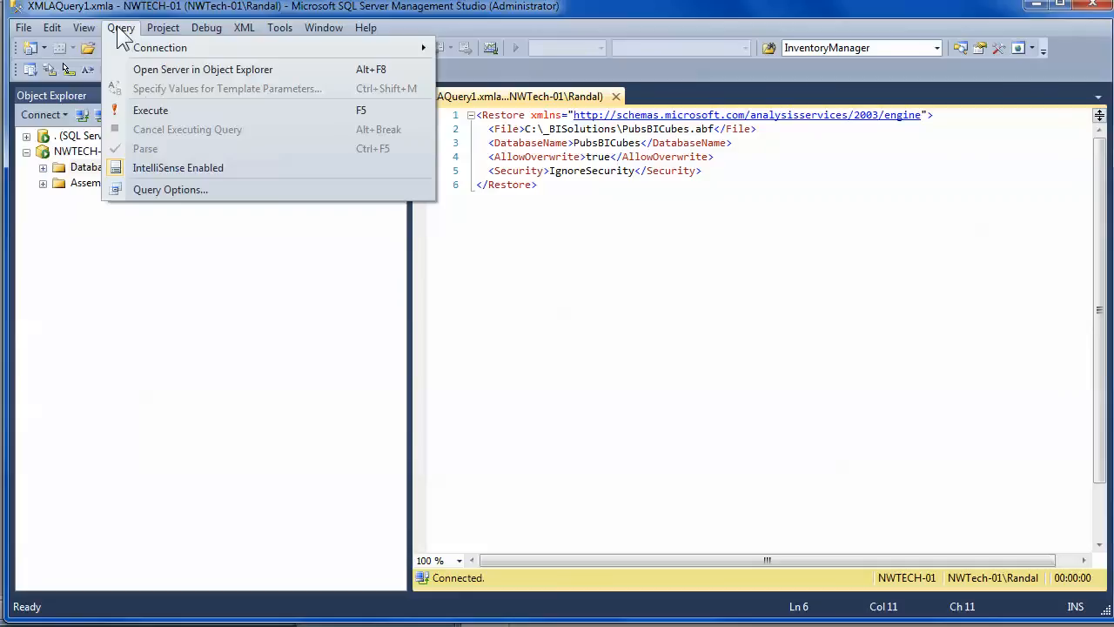
left_click(151, 111)
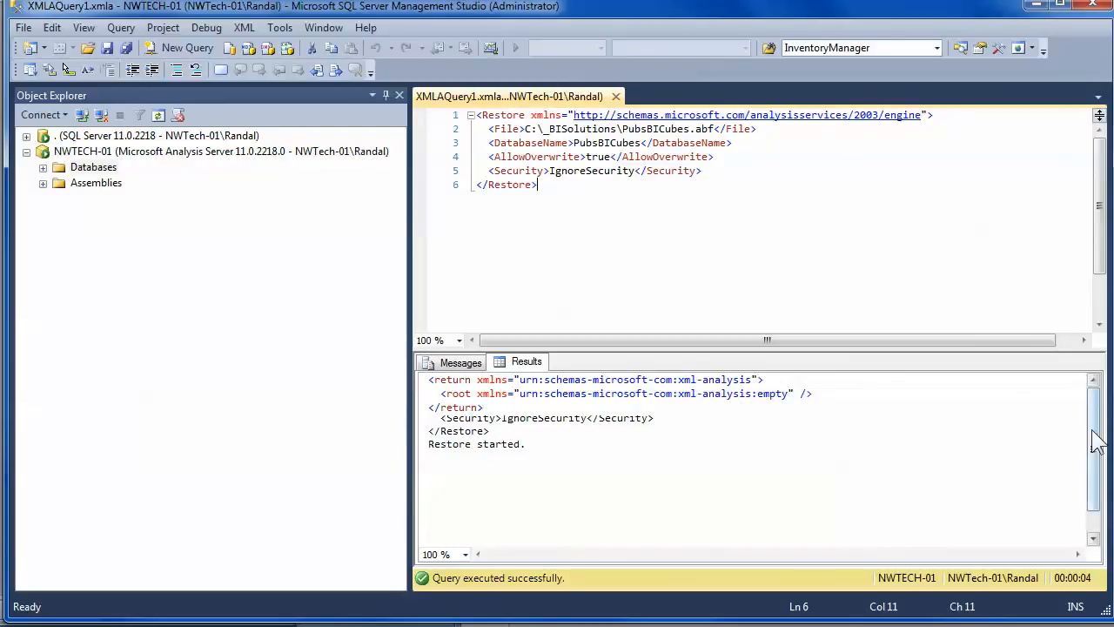
Refresh the Analysis server's Databases folder and examine the messages and results of the executed restore script.
scroll(1097, 442, "down", 1)
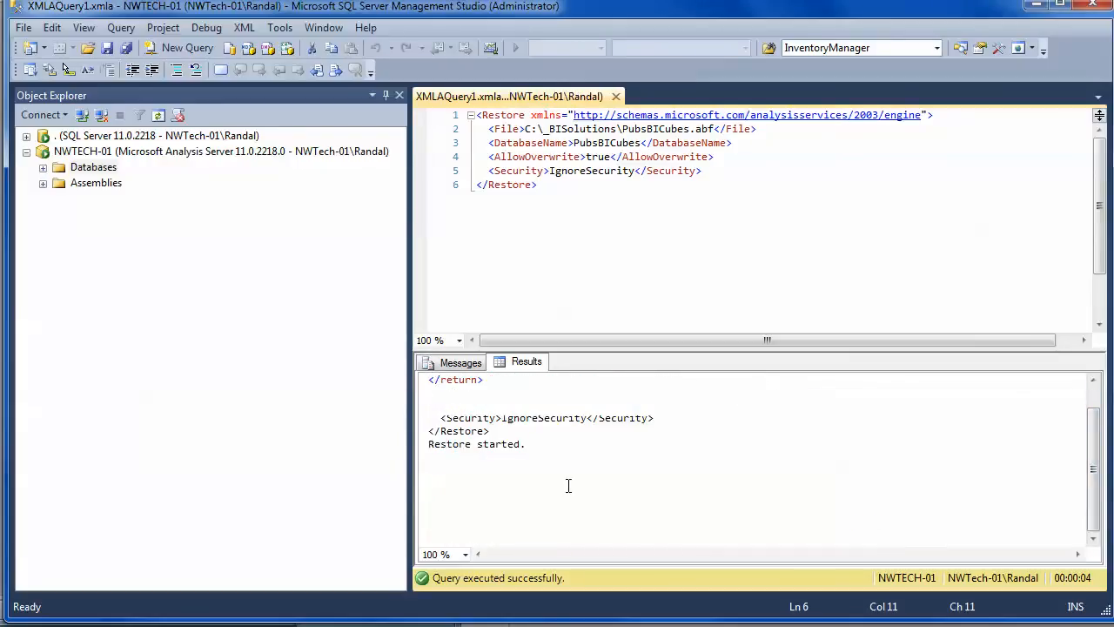
right_click(94, 170)
left_click(155, 292)
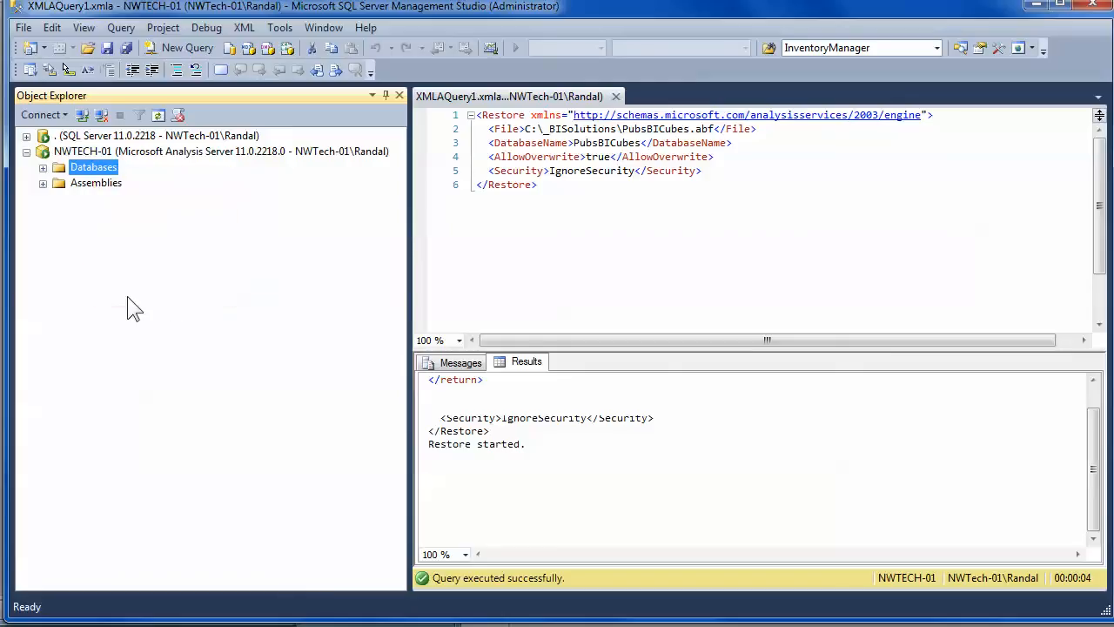
left_click(452, 363)
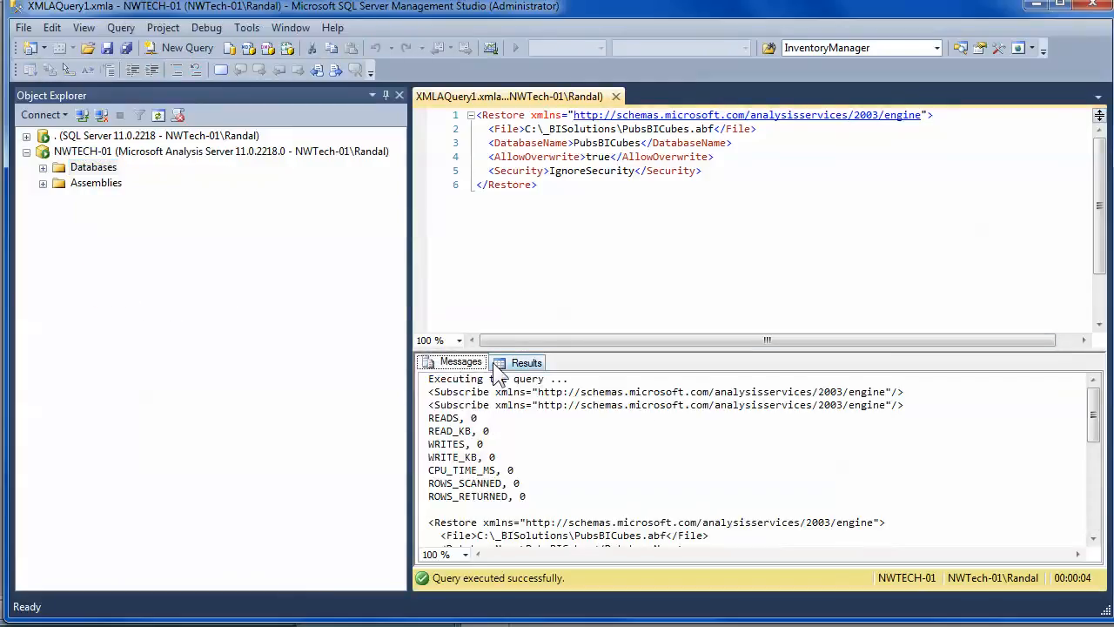
left_click(513, 363)
left_click(451, 365)
left_click(526, 362)
left_click_drag(1097, 455, 1084, 370)
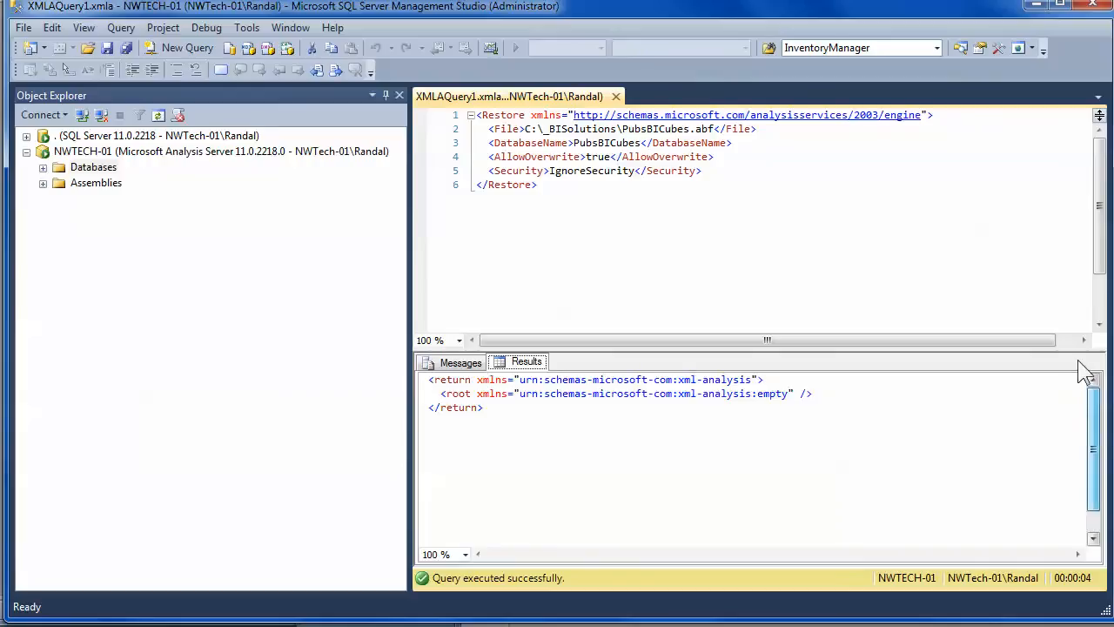
left_click(460, 362)
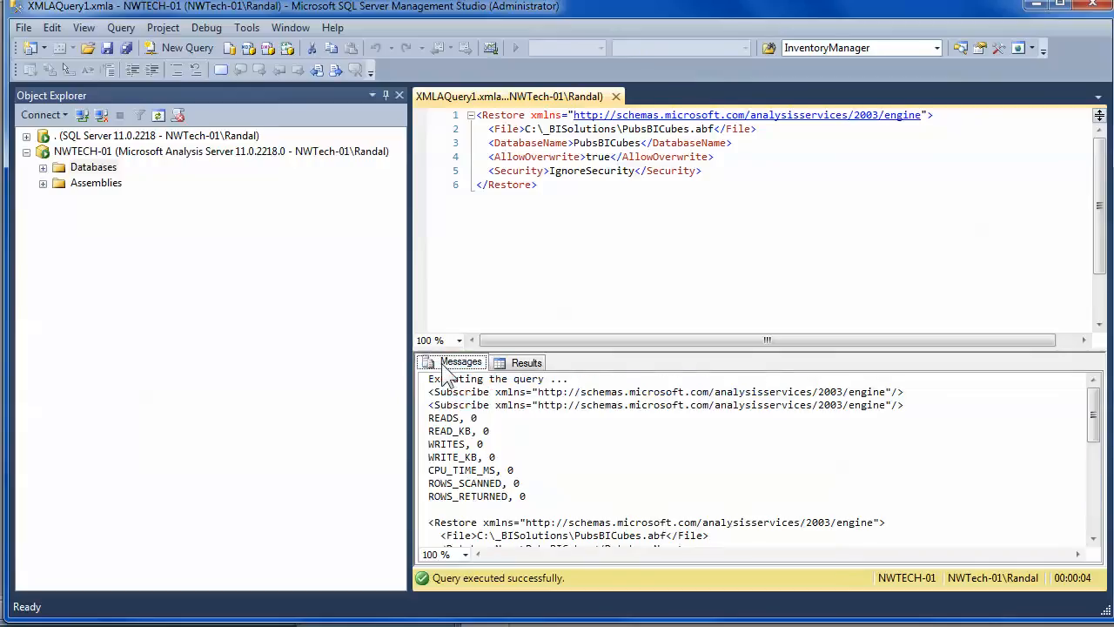
Expand the PubsBICubes database on the Analysis server and inspect its Cubes folder.
mouse_move(1101, 418)
left_mouse_down()
mouse_move(1110, 470)
mouse_move(1103, 416)
left_mouse_up()
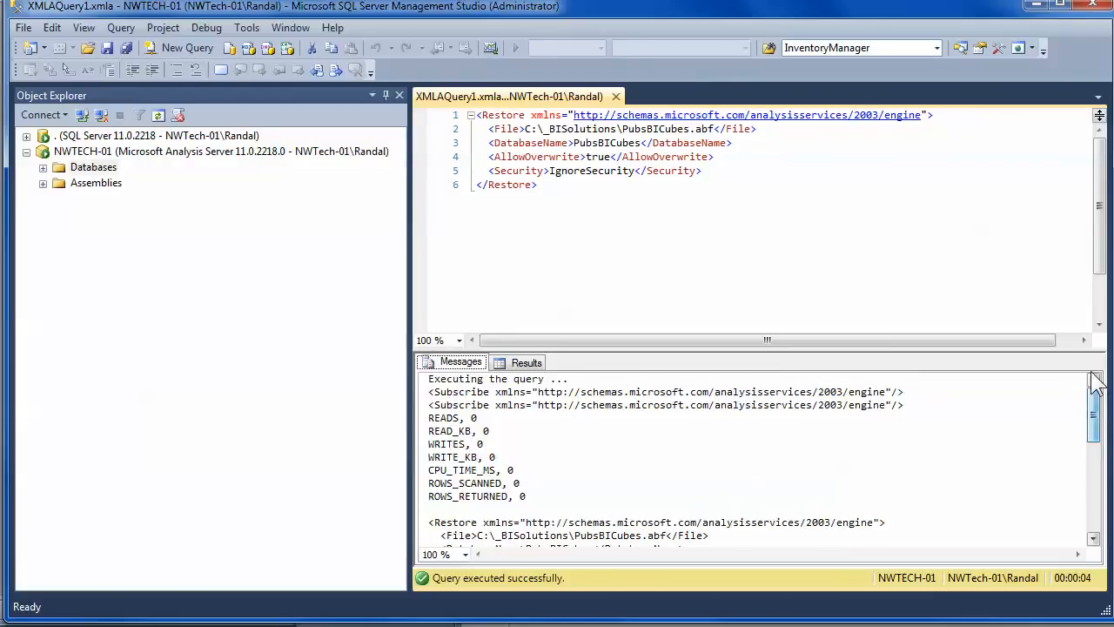
left_click(43, 167)
left_click(121, 187)
left_click(59, 183)
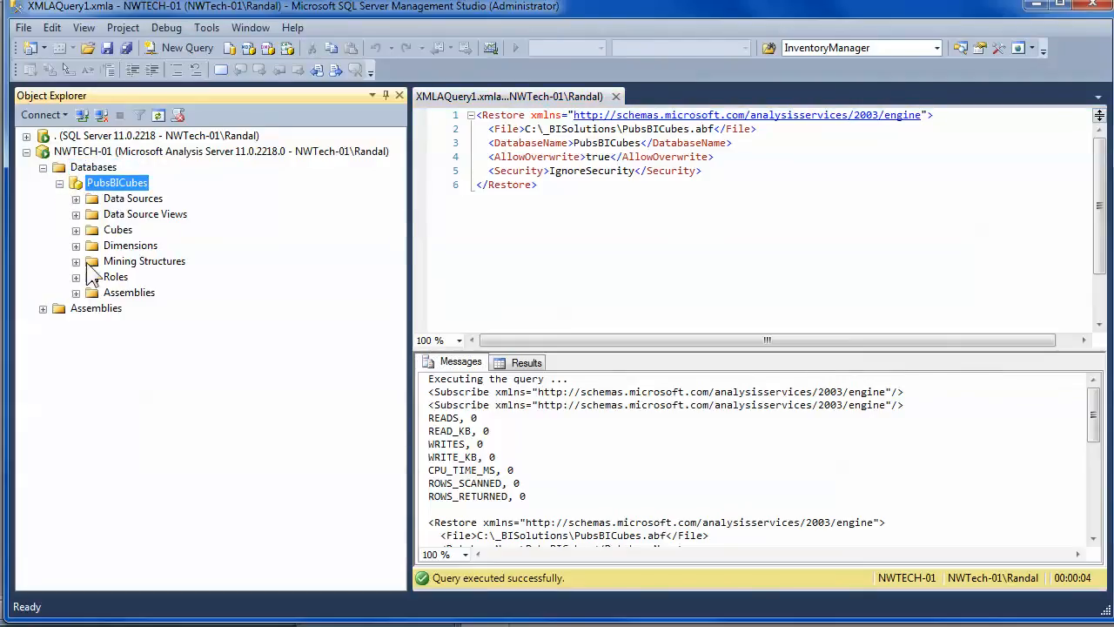
left_click(76, 230)
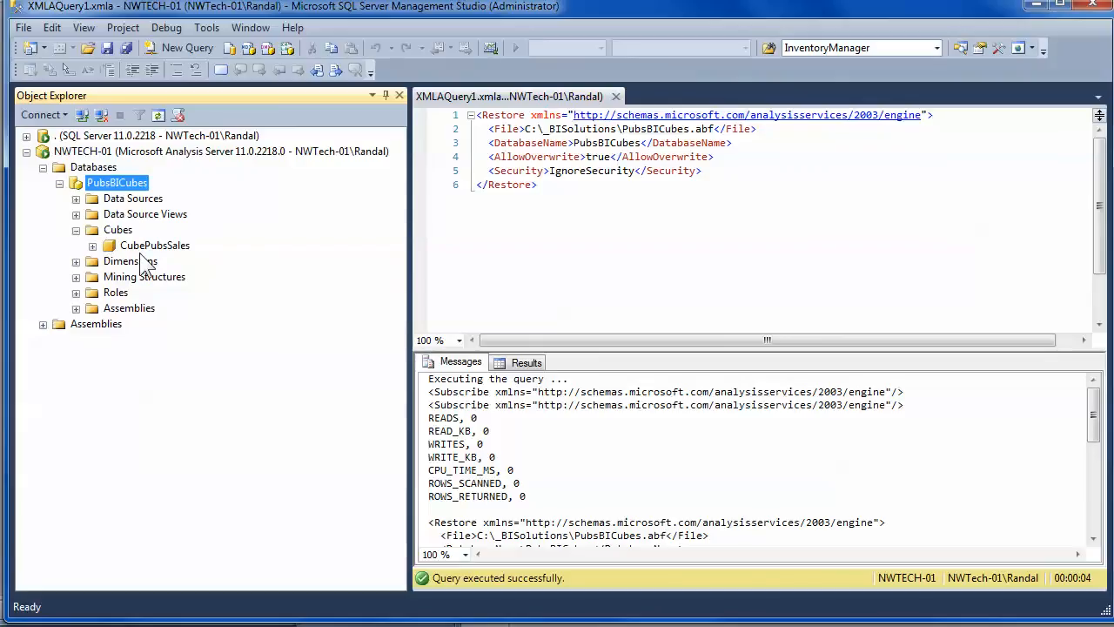
Start opening a file and browse the _ClassFiles library to _BCC, _BUSIT 205 Multi Dimensional Analysis, Module07.
left_click(623, 210)
key("ctrl+a")
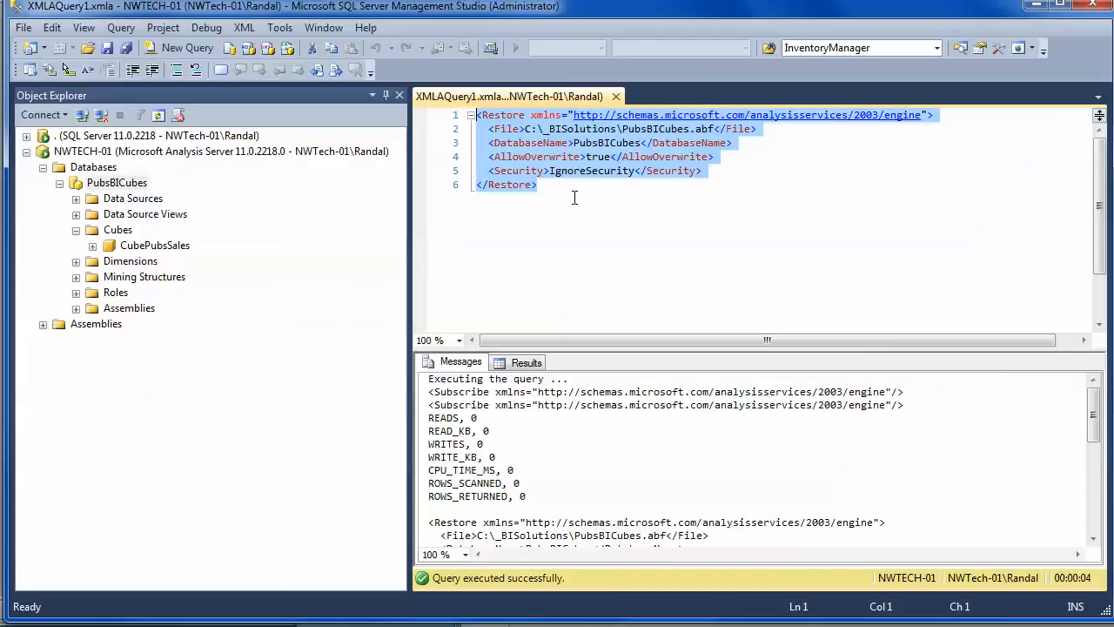
left_click(23, 27)
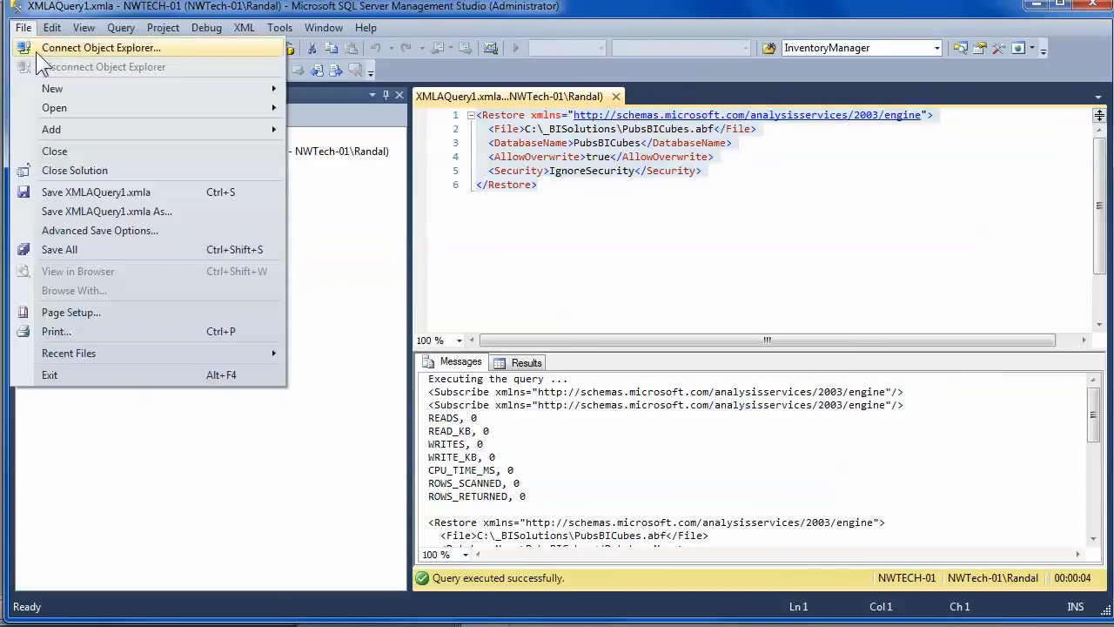
mouse_move(69, 113)
left_click(372, 149)
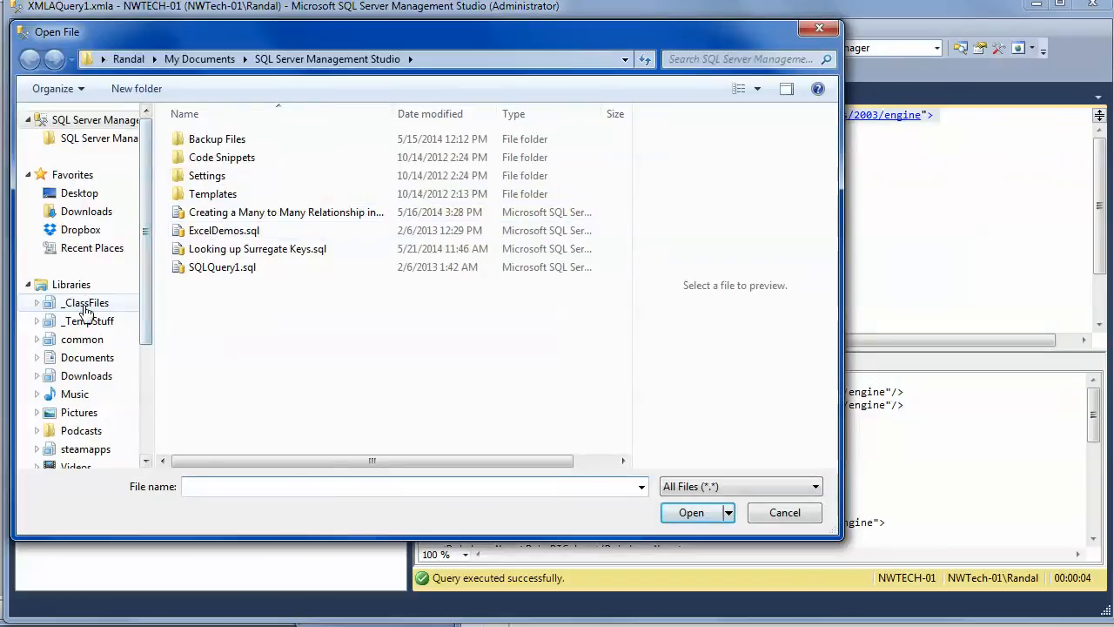
left_click(86, 304)
left_click(208, 227)
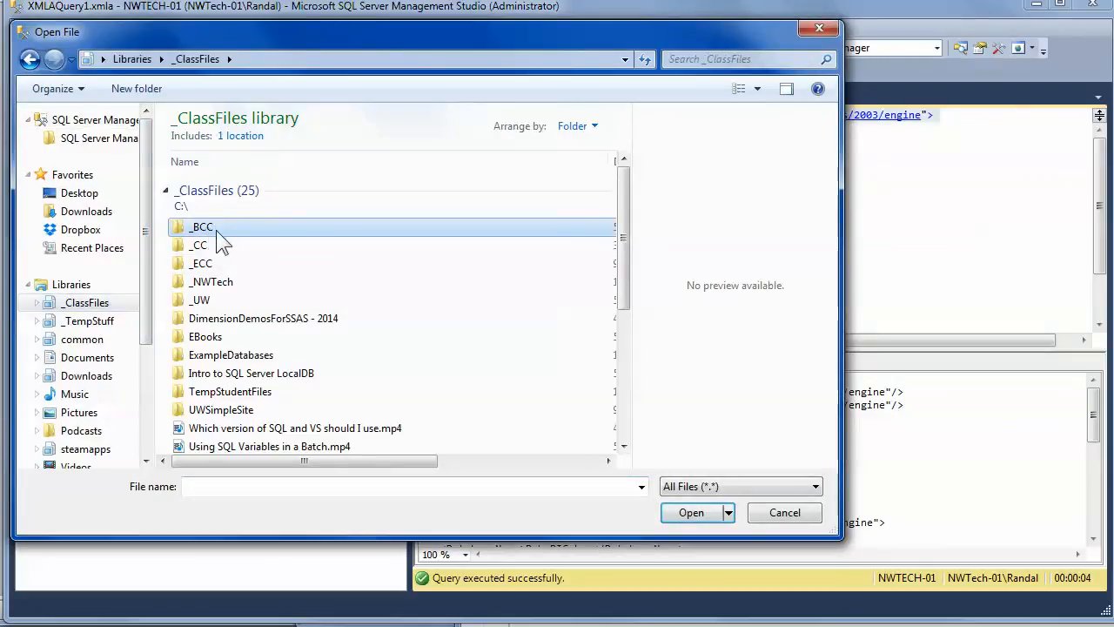
double_click(238, 224)
double_click(218, 205)
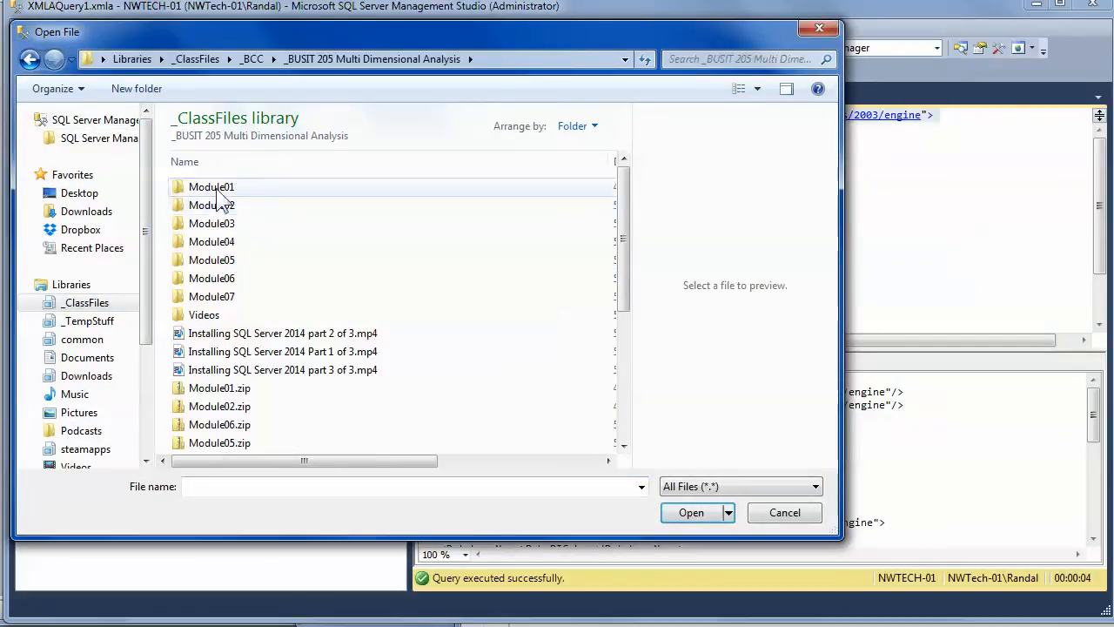
double_click(226, 297)
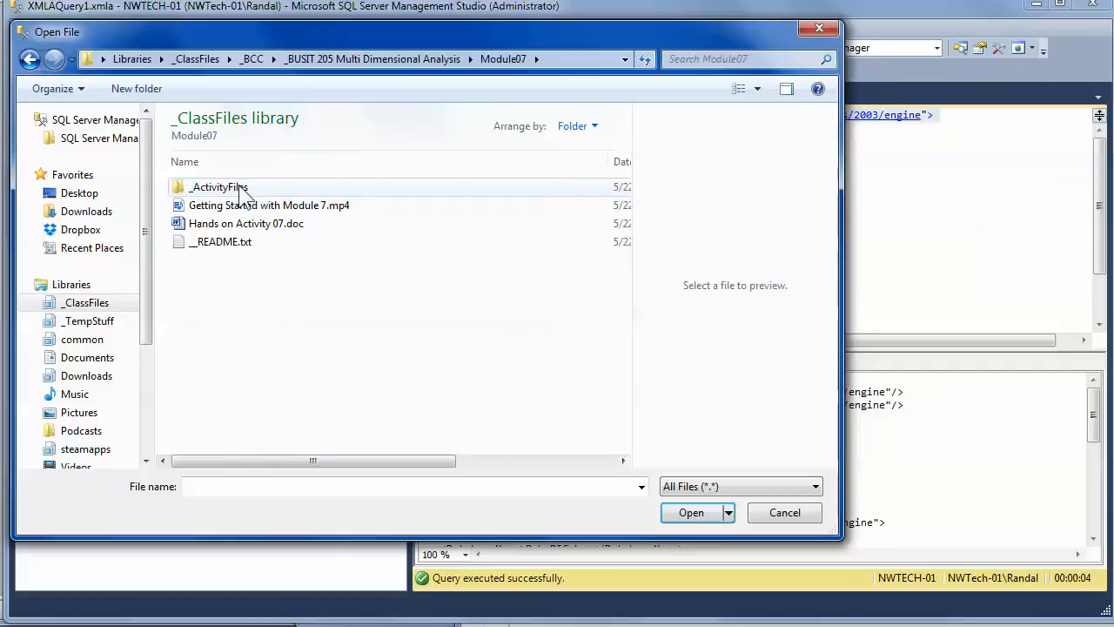
Open the script "Restore AS Database using the abf file.xmla" from the _ActivityFiles\Chapter14Files folder.
left_click(276, 209)
left_click(230, 186)
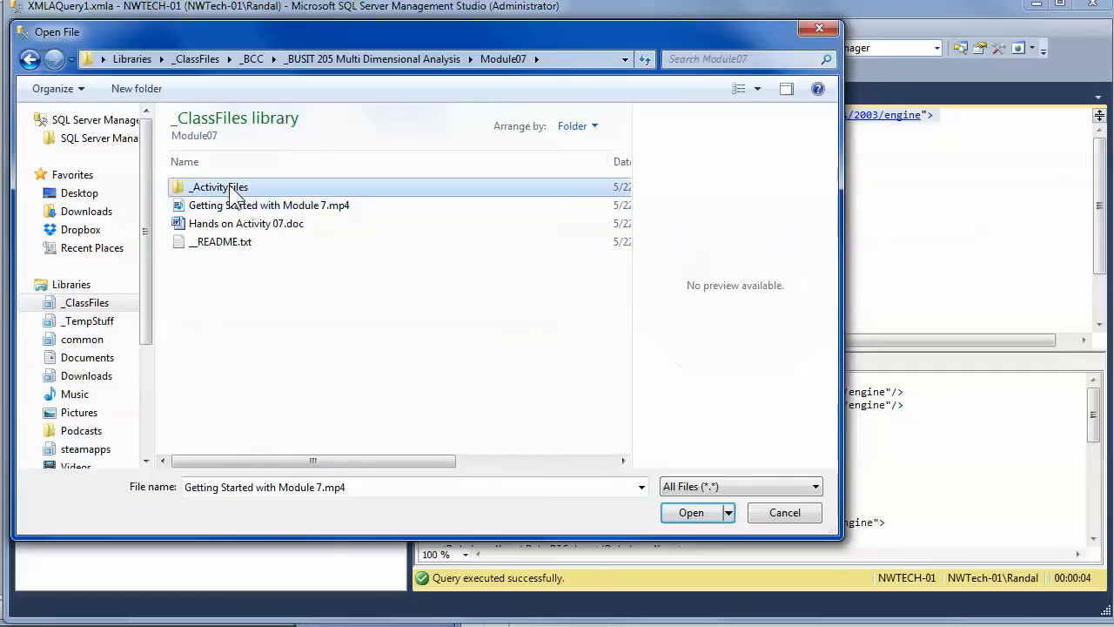
double_click(236, 186)
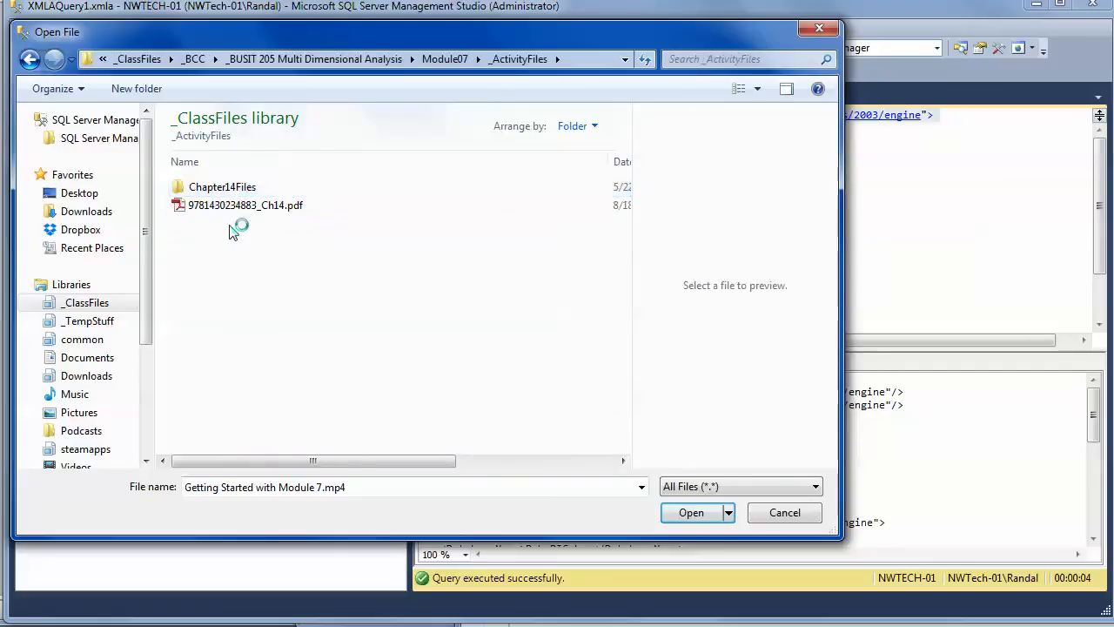
left_click(224, 187)
left_click(233, 188)
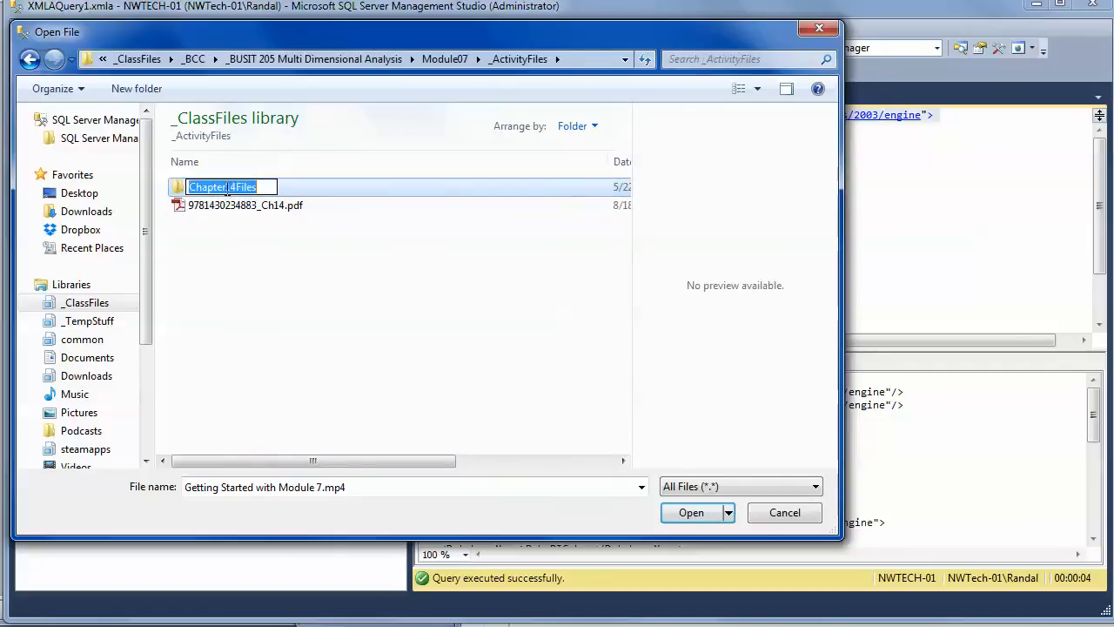
double_click(180, 188)
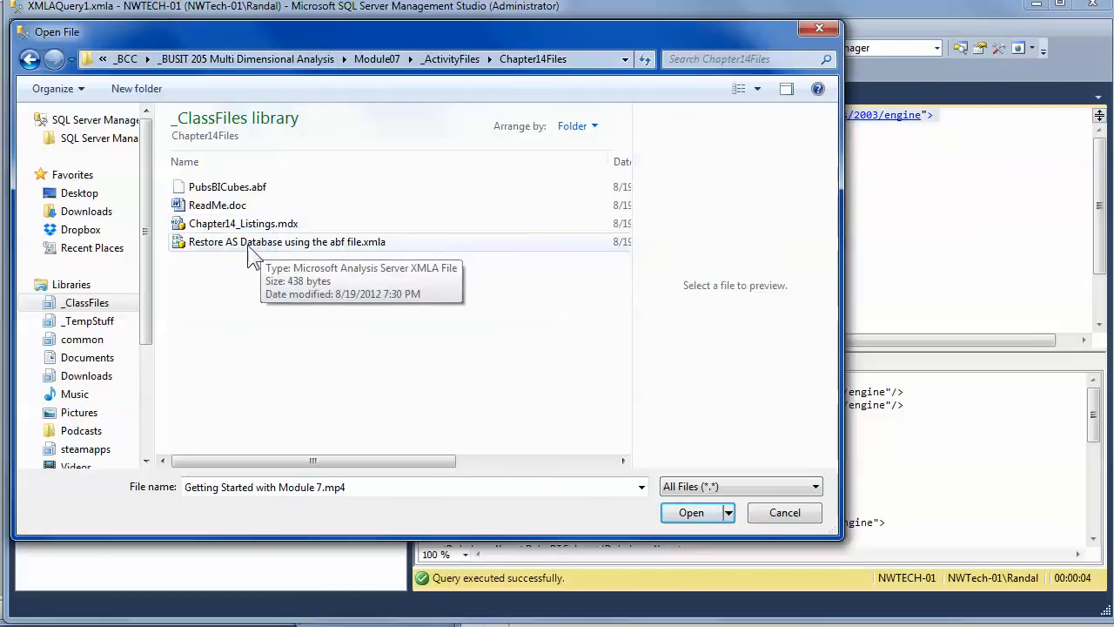
left_click(207, 247)
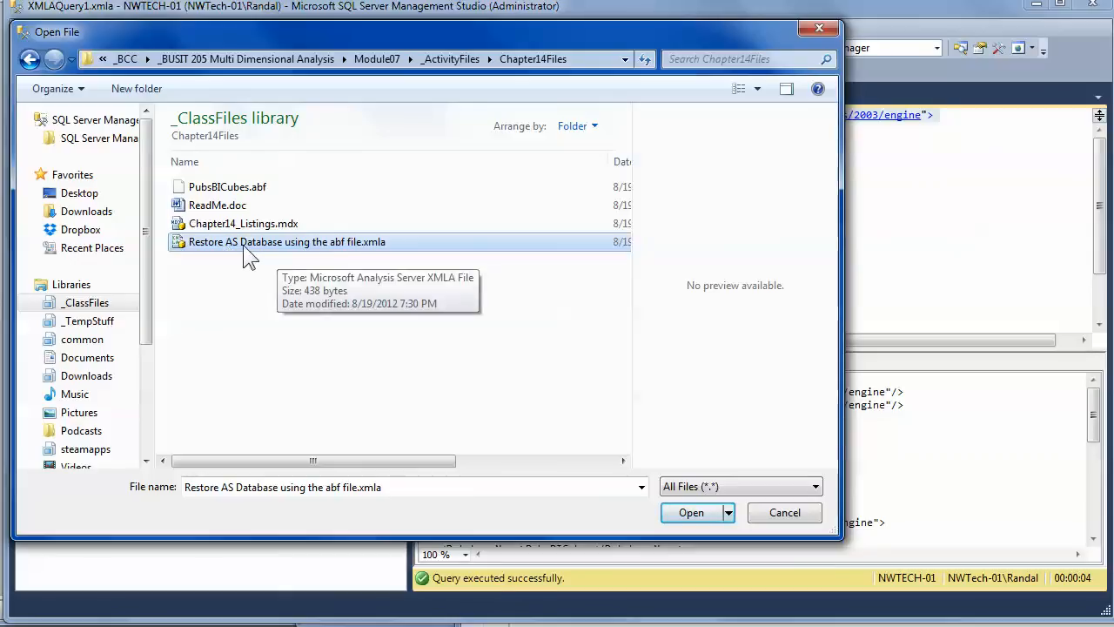
double_click(317, 244)
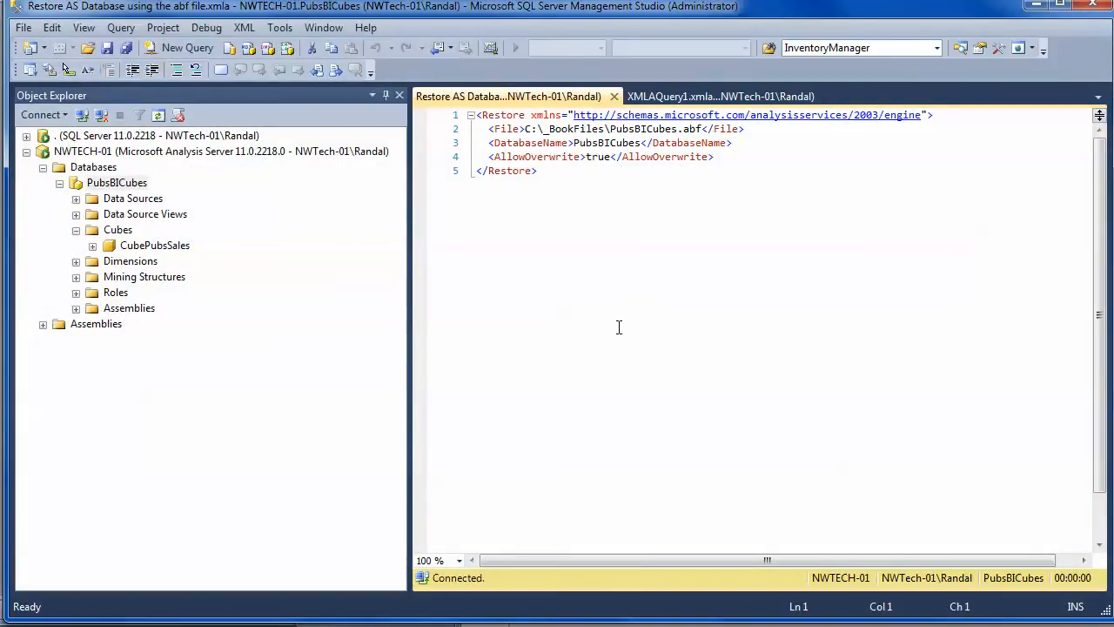
Enlarge the script text to 177 %, widen the editor area, and examine the backup path in the File element.
scroll(627, 228, "up", 1)
left_click(627, 228)
scroll(627, 228, "up", 5)
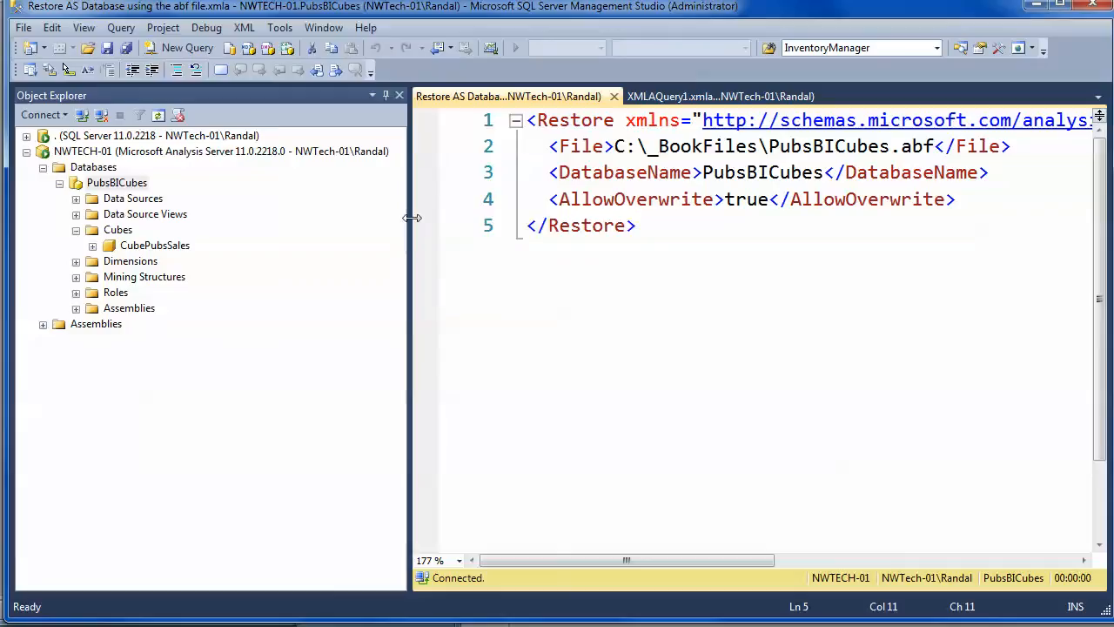
left_click_drag(412, 218, 211, 178)
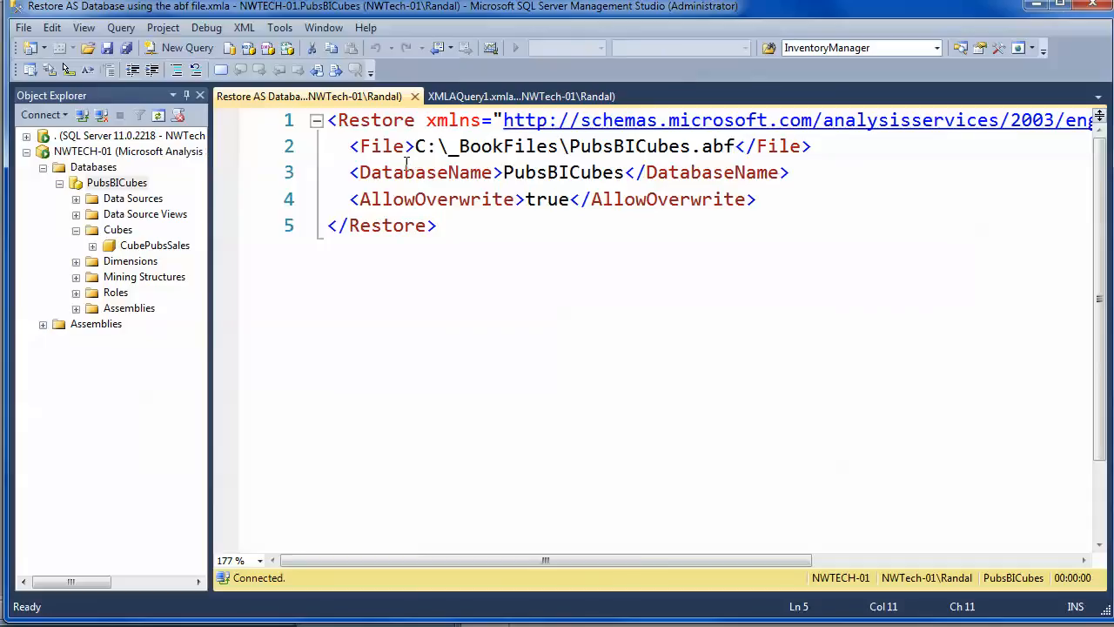
left_click_drag(415, 146, 736, 150)
left_click(452, 246)
Try to execute the entire opened restore script with its C:\_BookFiles\PubsBICubes.abf path.
left_click_drag(500, 234, 233, 126)
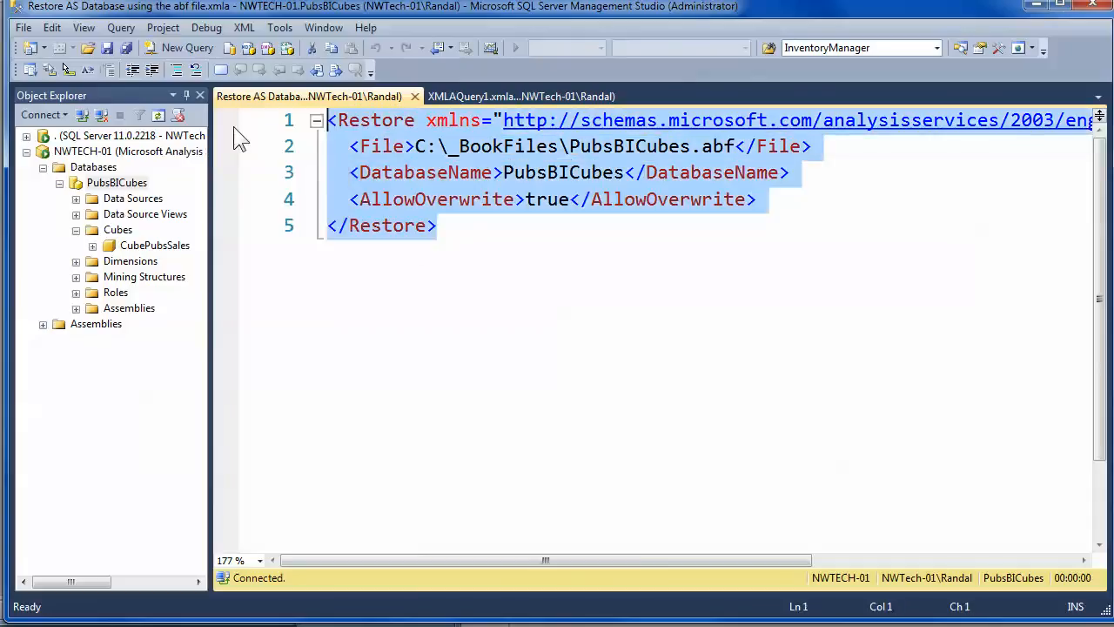
left_click(121, 28)
left_click(152, 110)
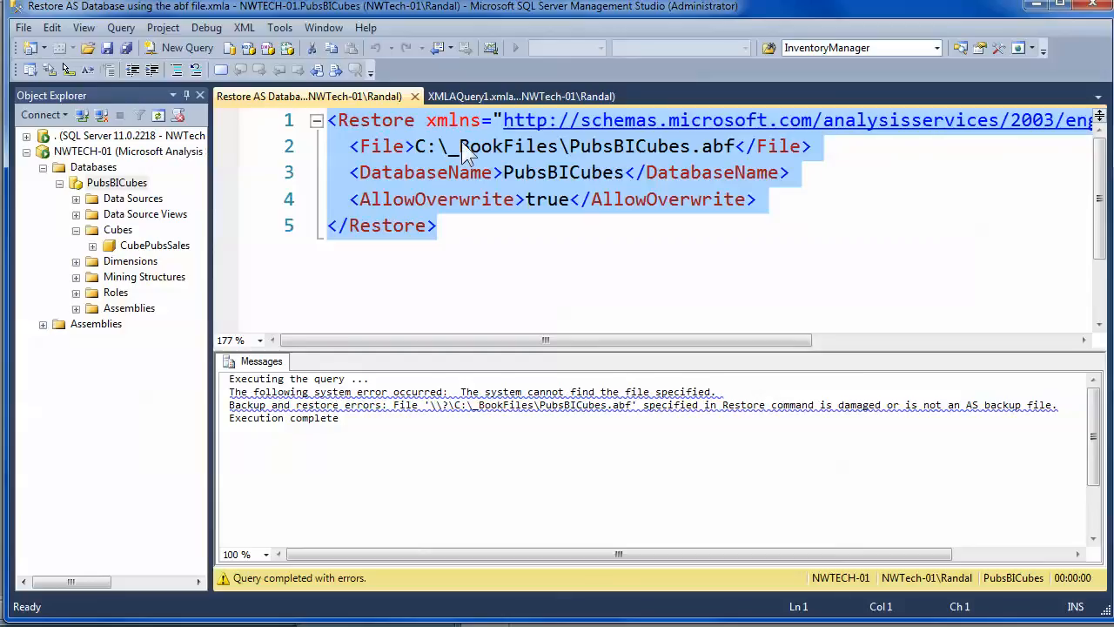
Change the backup path in the script's File element to C:\_BISolutions\PubsBICubes.abf.
double_click(631, 148)
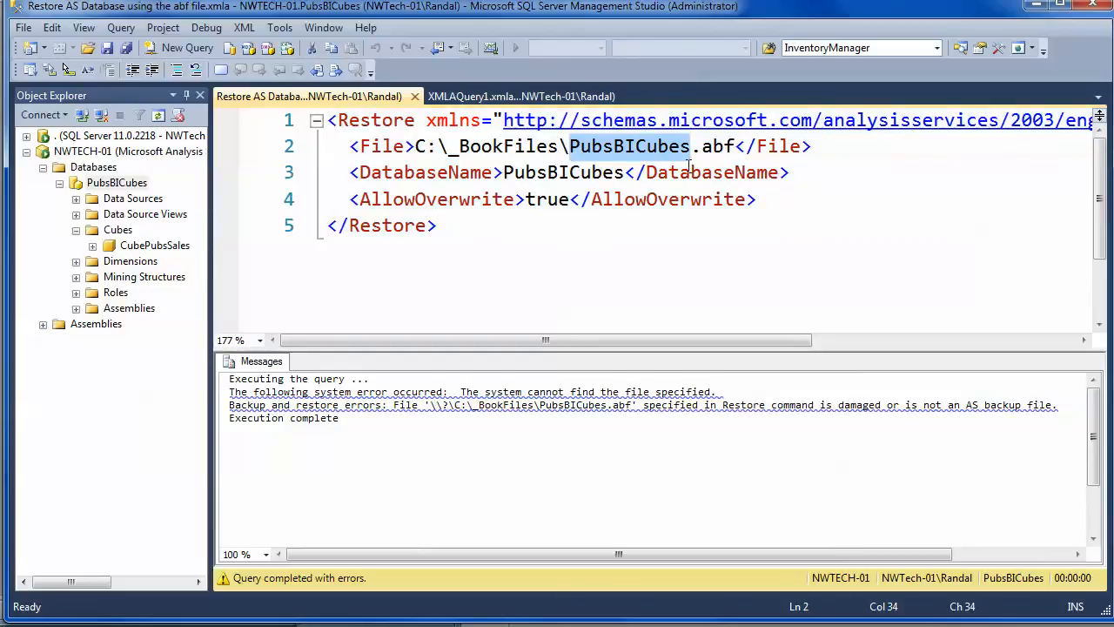
left_click_drag(738, 148, 570, 146)
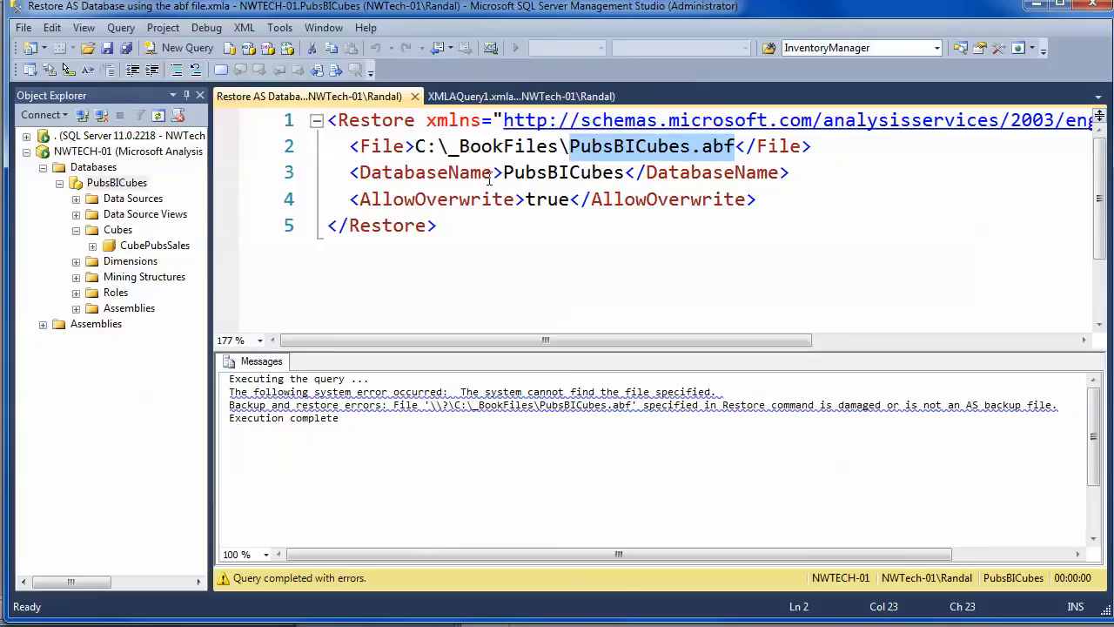
left_click_drag(460, 147, 558, 148)
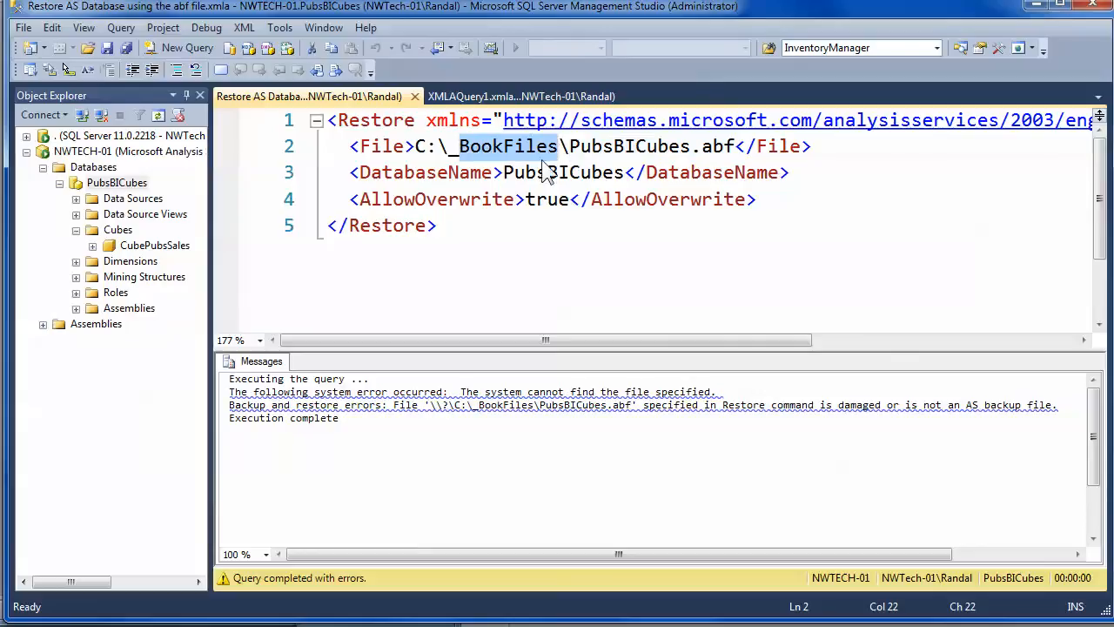
type("Solutio")
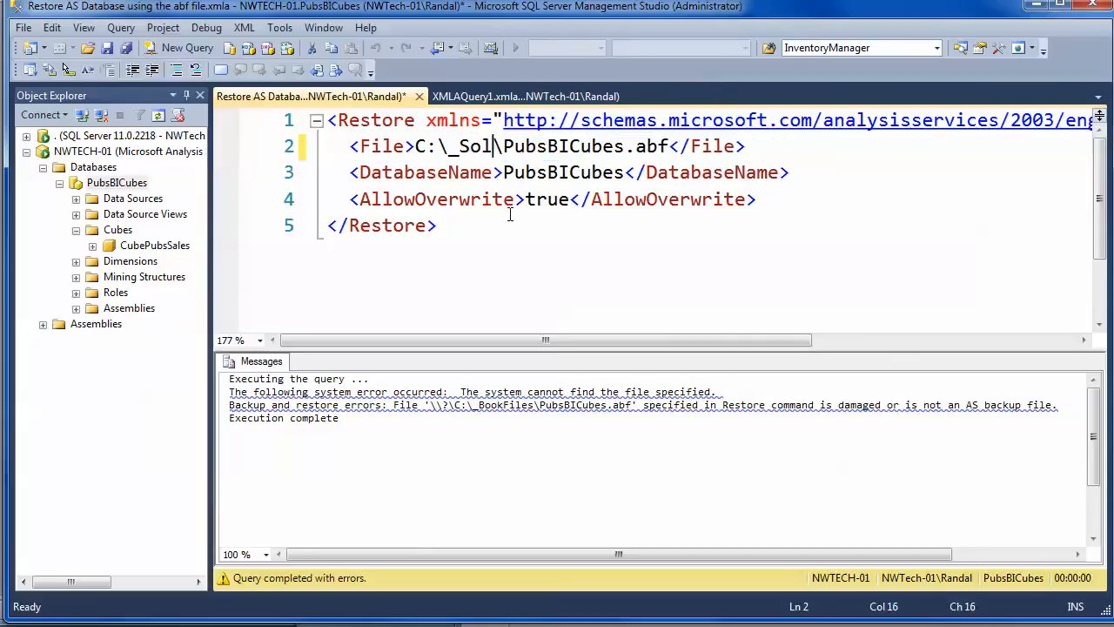
type("n")
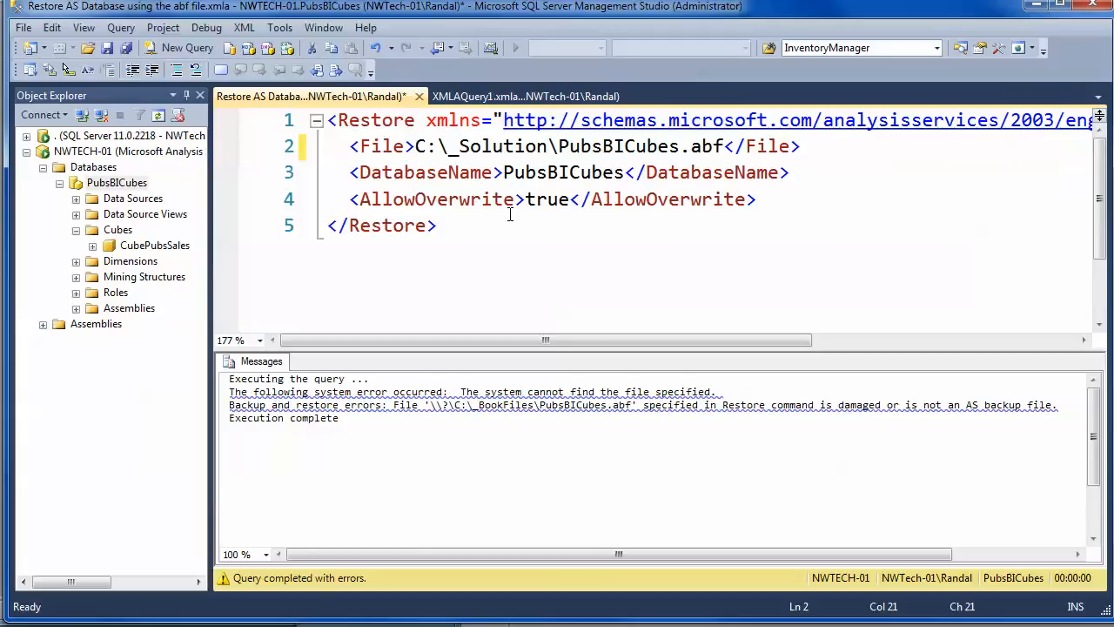
key("Left")
key("Left")
key("Left")
key("Left")
key("Left")
key("Left")
key("Left")
key("Left")
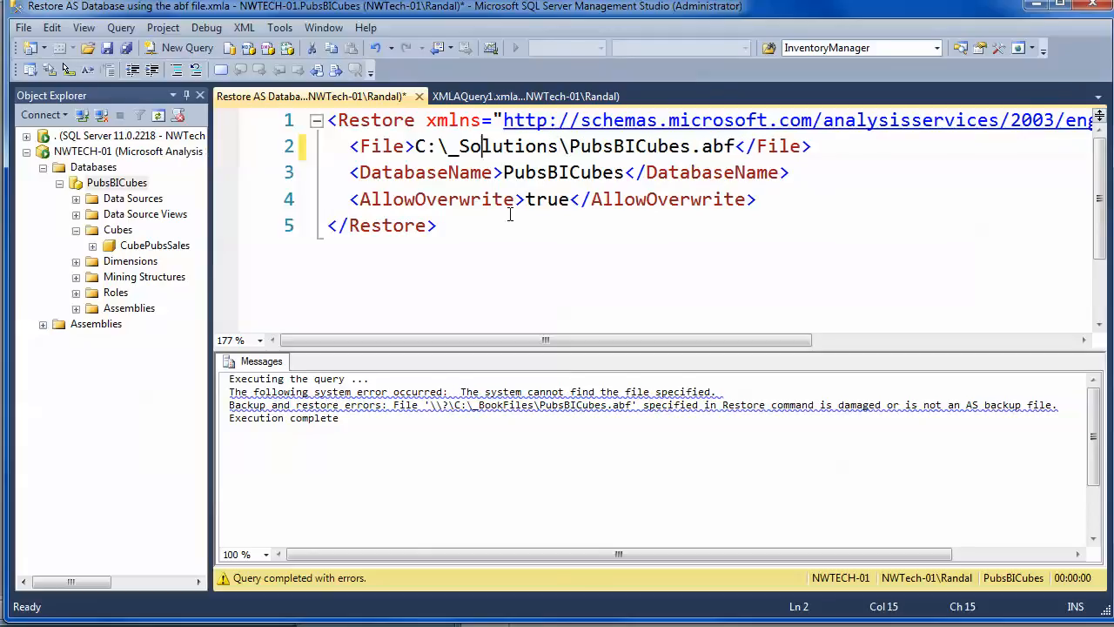
type("BI")
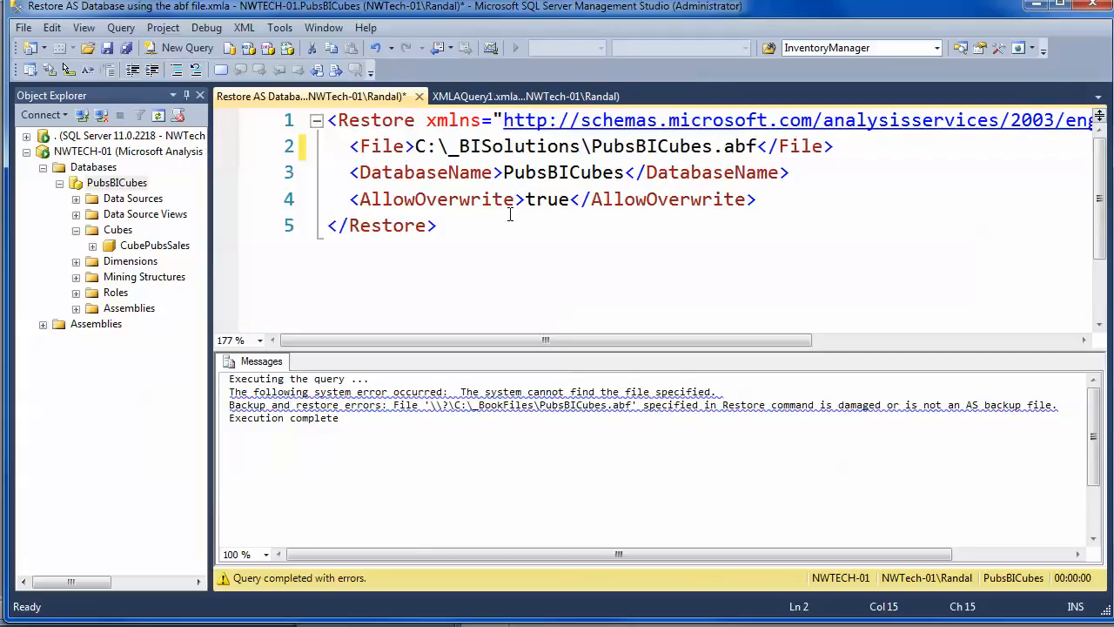
Switch to Windows Explorer to check the location of PubsBICubes.abf in C:\_BISolutions, and return to the script.
left_click(548, 625)
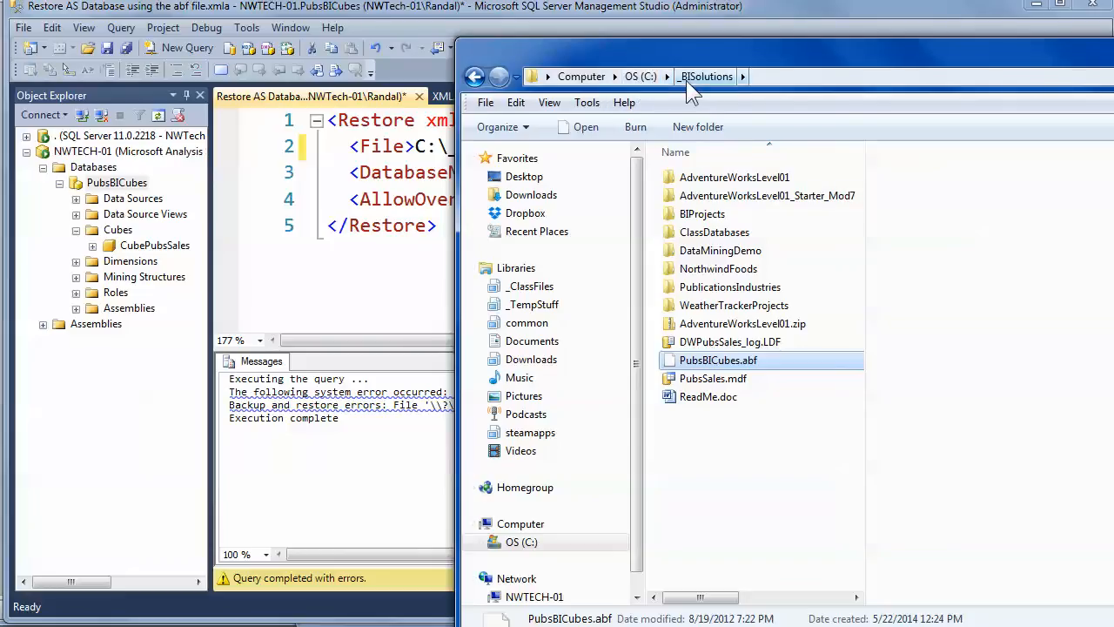
left_click_drag(712, 47, 561, 202)
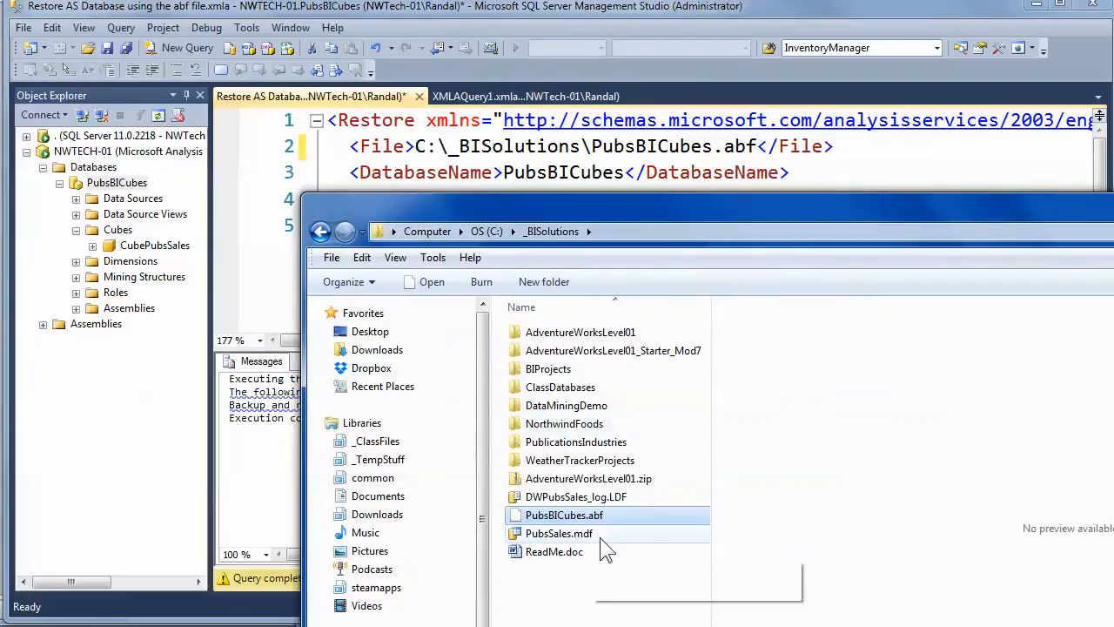
left_click(878, 176)
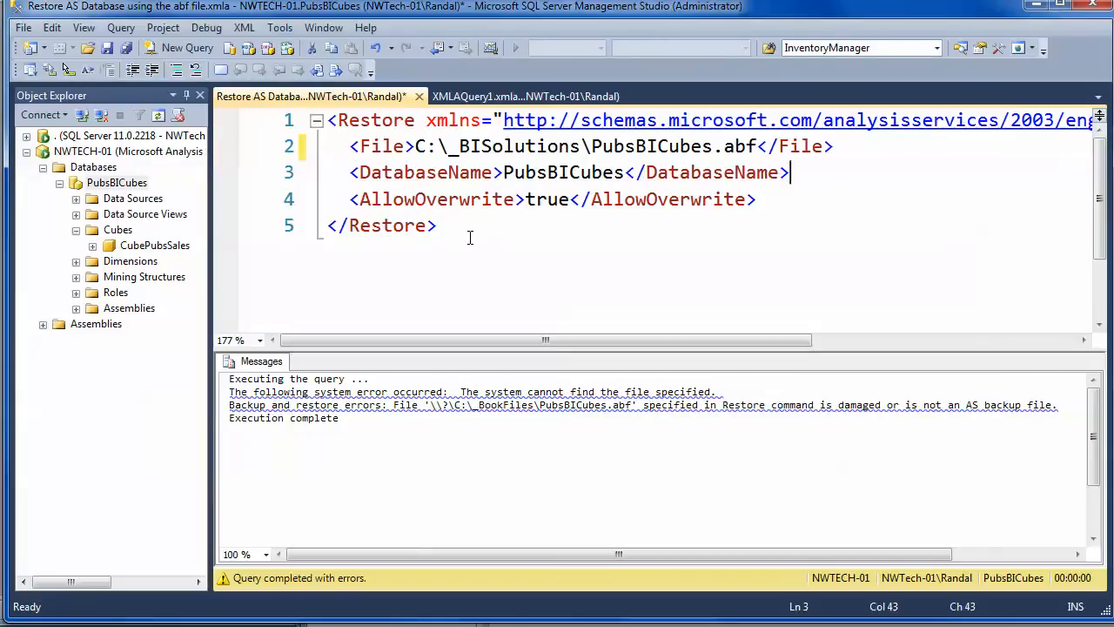
Execute the entire corrected restore script to restore PubsBICubes from C:\_BISolutions\PubsBICubes.abf.
left_click_drag(468, 230, 328, 120)
left_click(121, 27)
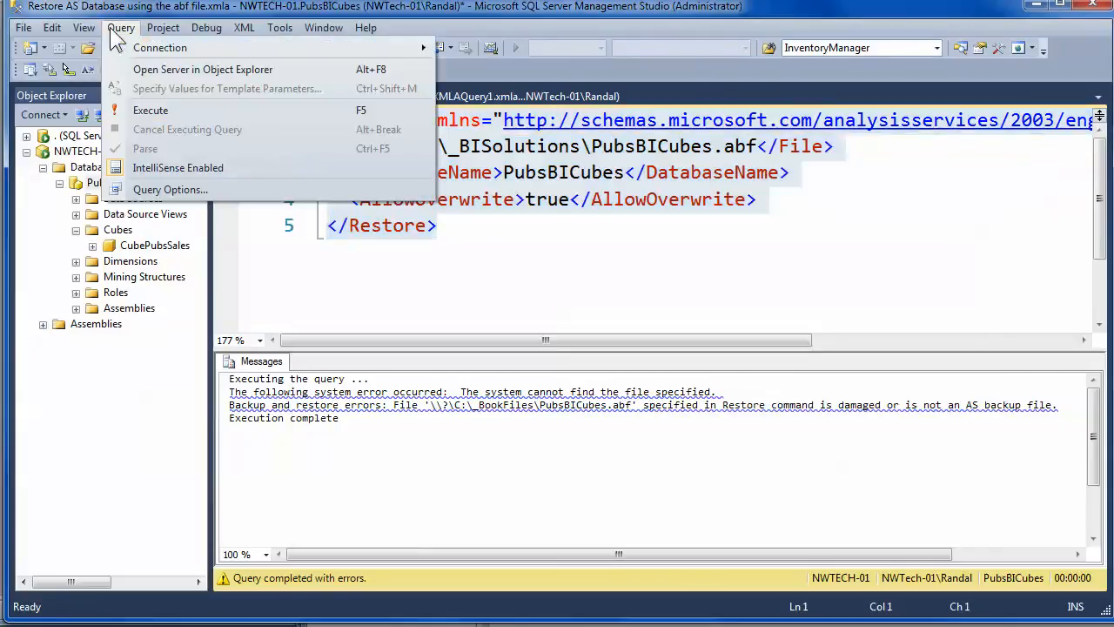
left_click(153, 110)
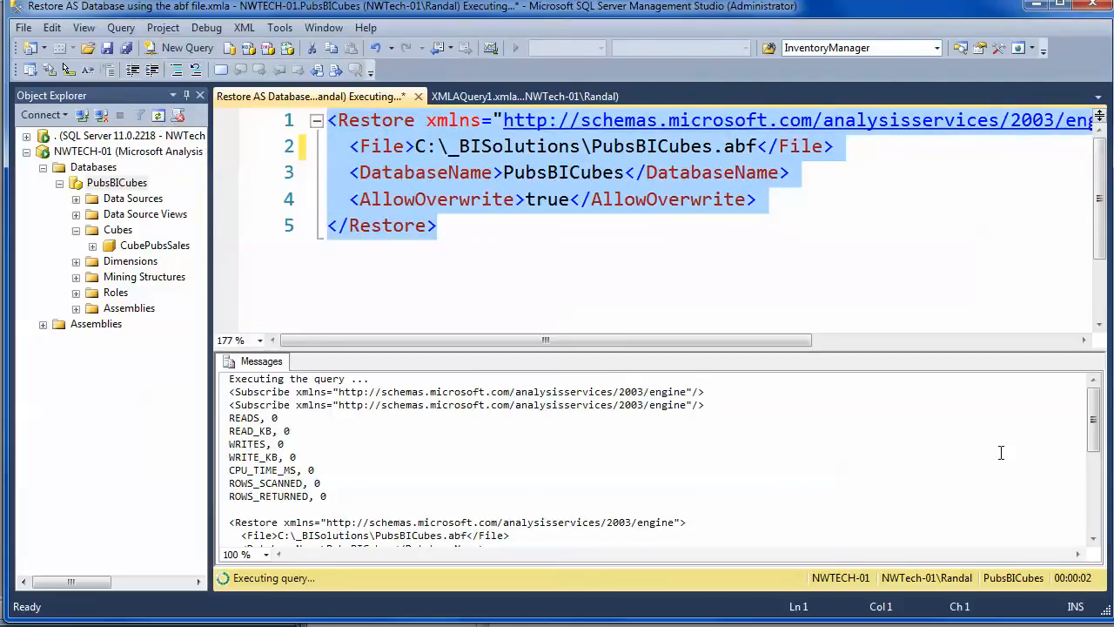
Examine the execution messages of the corrected restore script through to the final lines.
left_click_drag(1093, 420, 1092, 470)
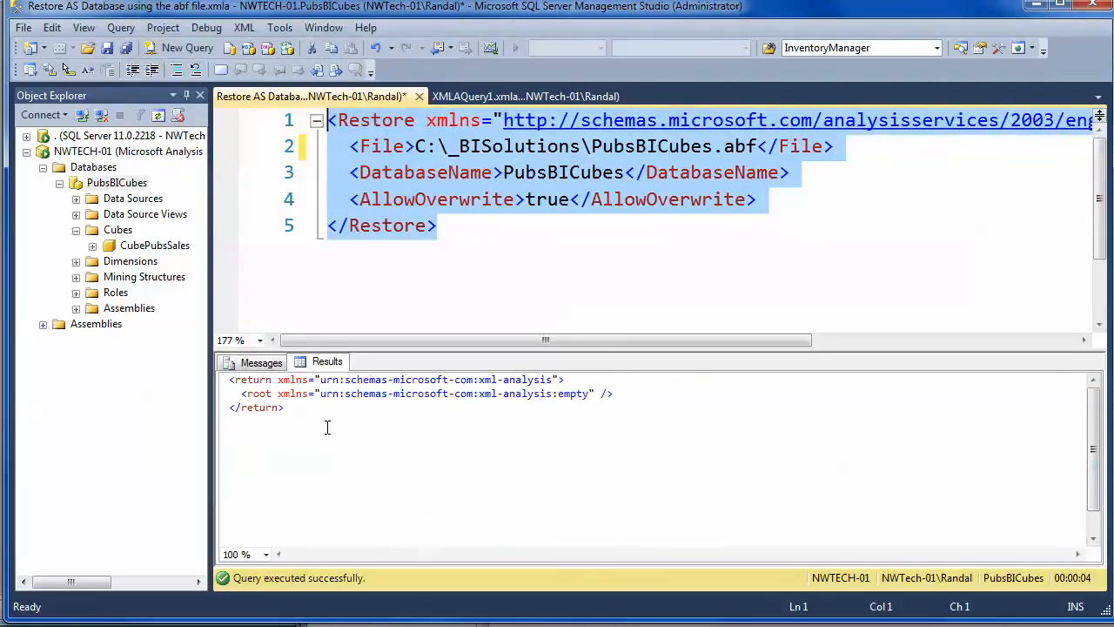
left_click(258, 374)
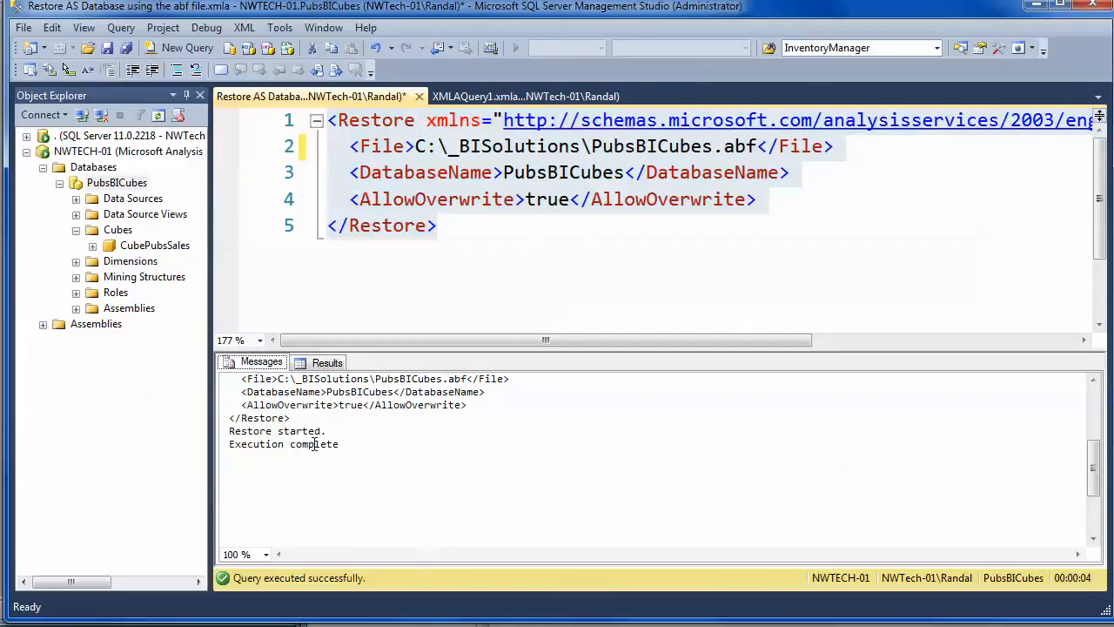
left_click_drag(339, 445, 228, 430)
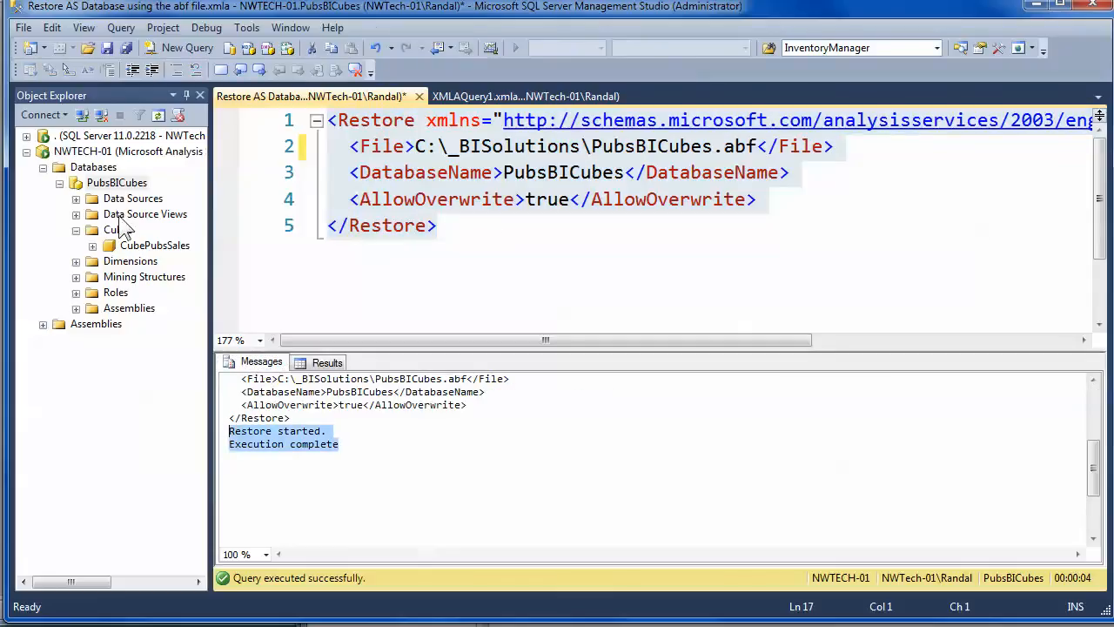
Refresh the Analysis server's Databases folder and expand the restored PubsBICubes database.
left_click(91, 168)
right_click(108, 174)
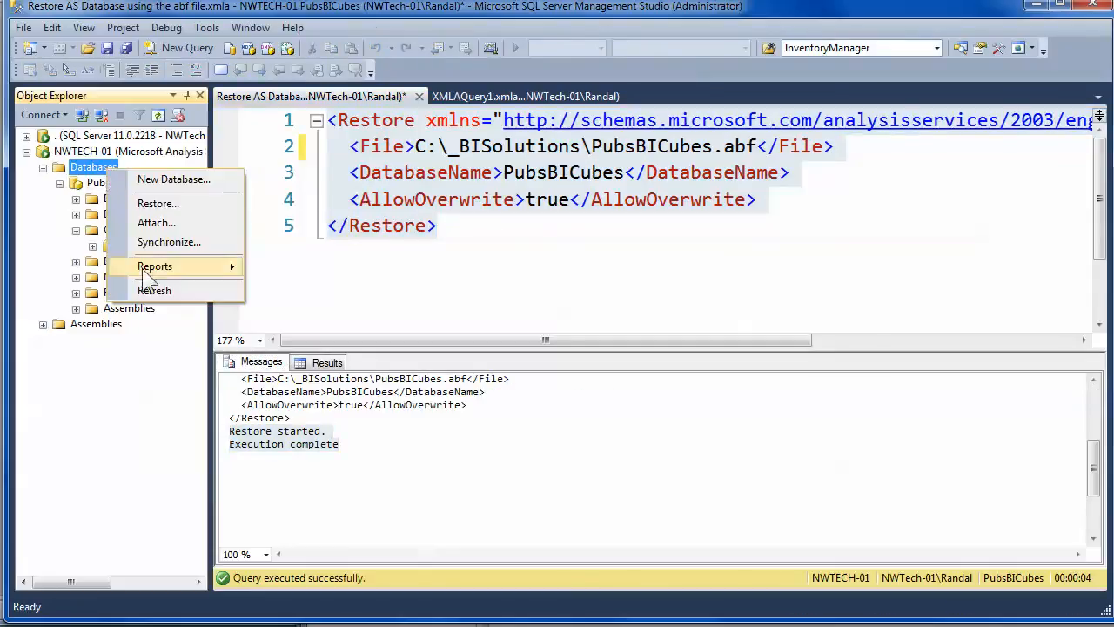
left_click(153, 290)
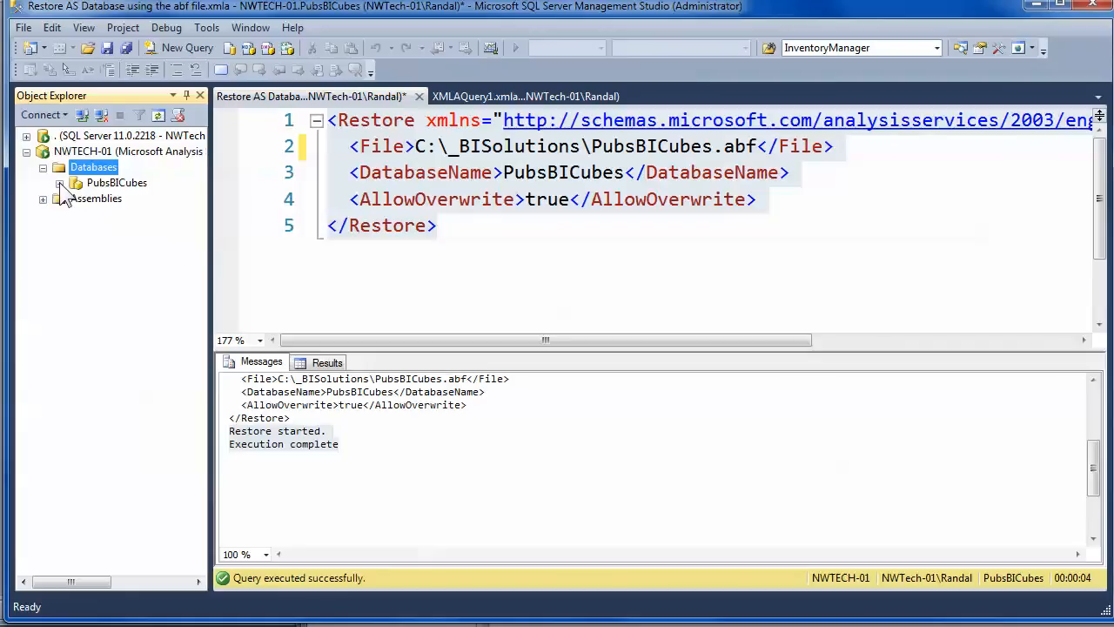
left_click(59, 183)
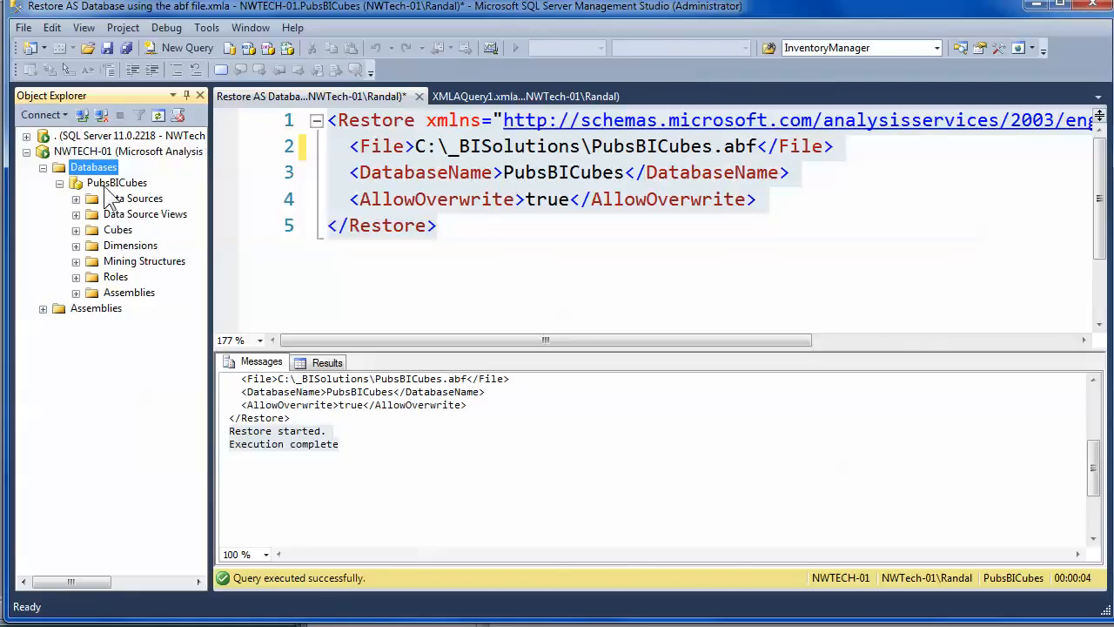
Change the database name in the restore script's DatabaseName element to PubsBICubeszzzz.
left_click(450, 148)
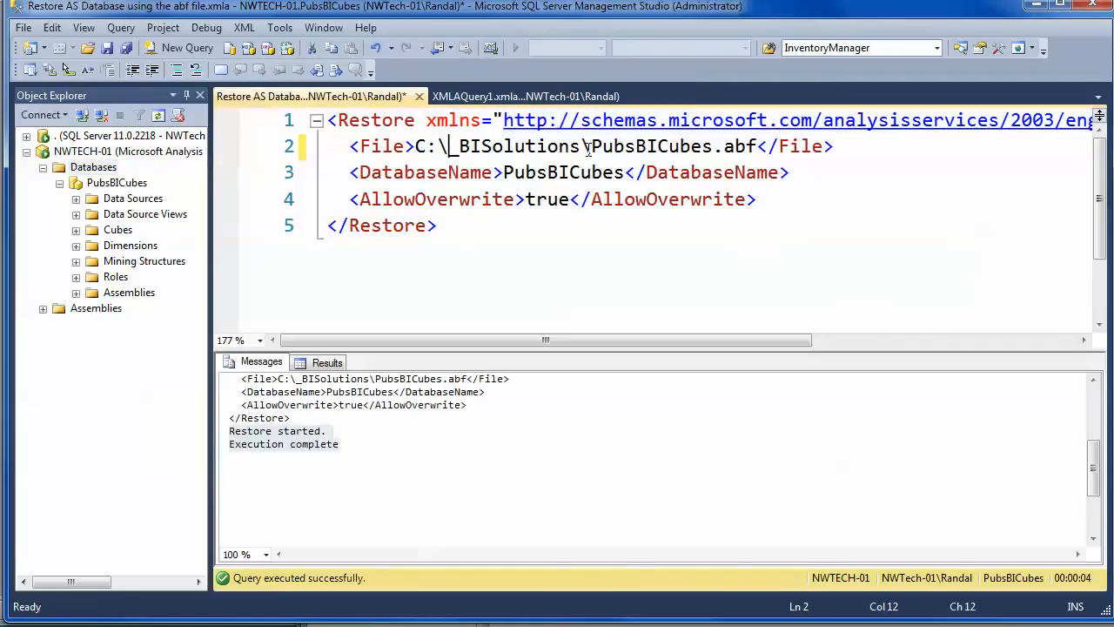
left_click_drag(588, 148, 449, 148)
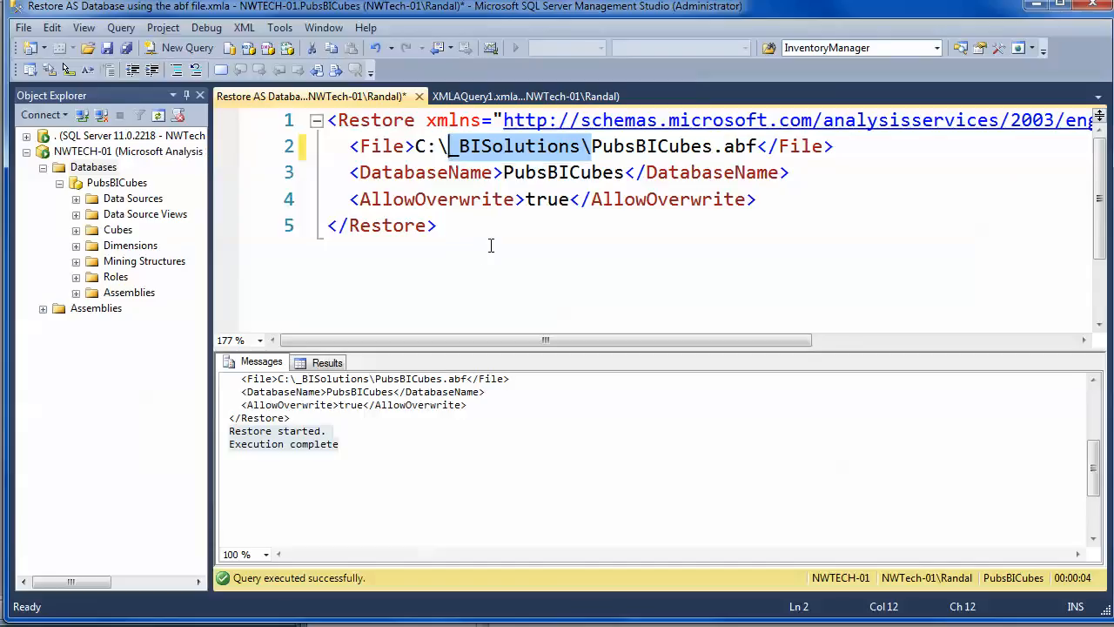
left_click(623, 172)
type("z")
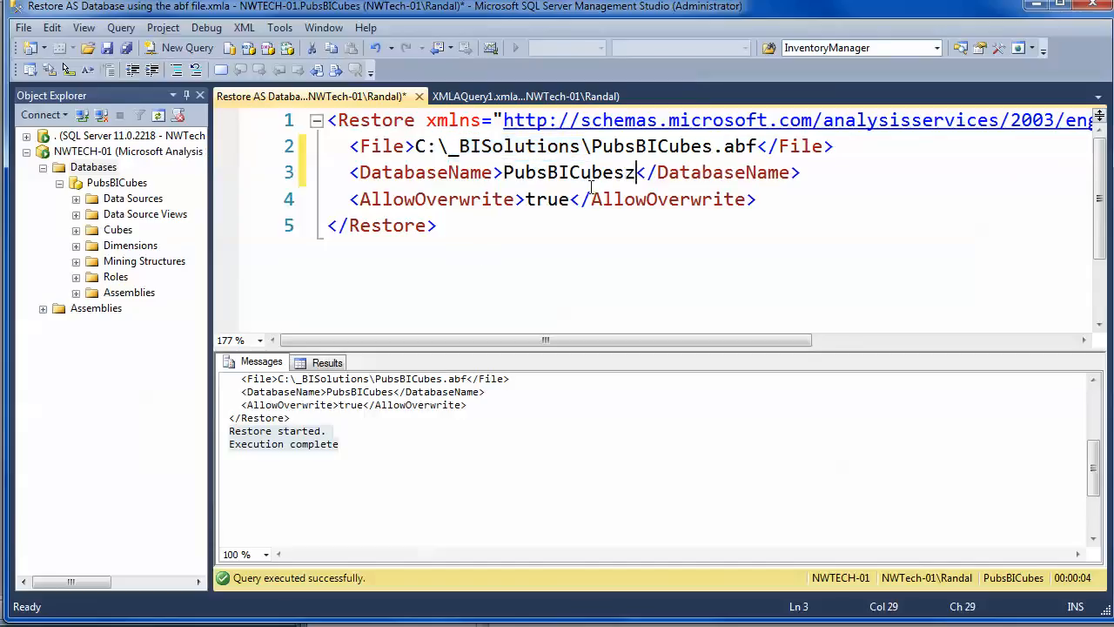
type("zzz")
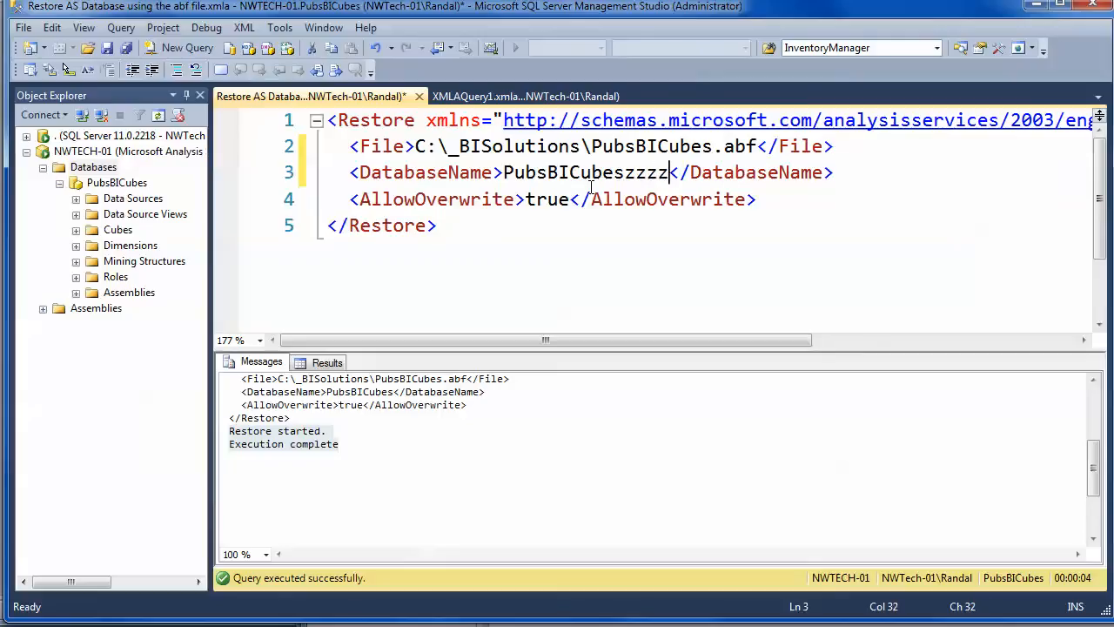
Execute the restore script to restore the backup under the name PubsBICubeszzzz.
left_click(533, 254)
left_click(121, 27)
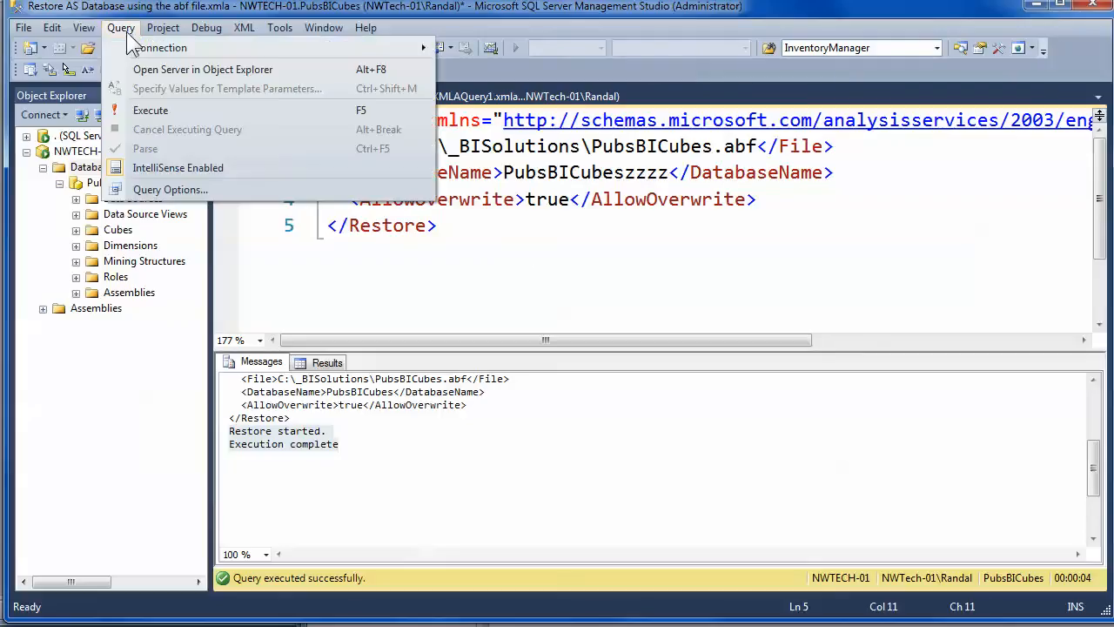
left_click(162, 107)
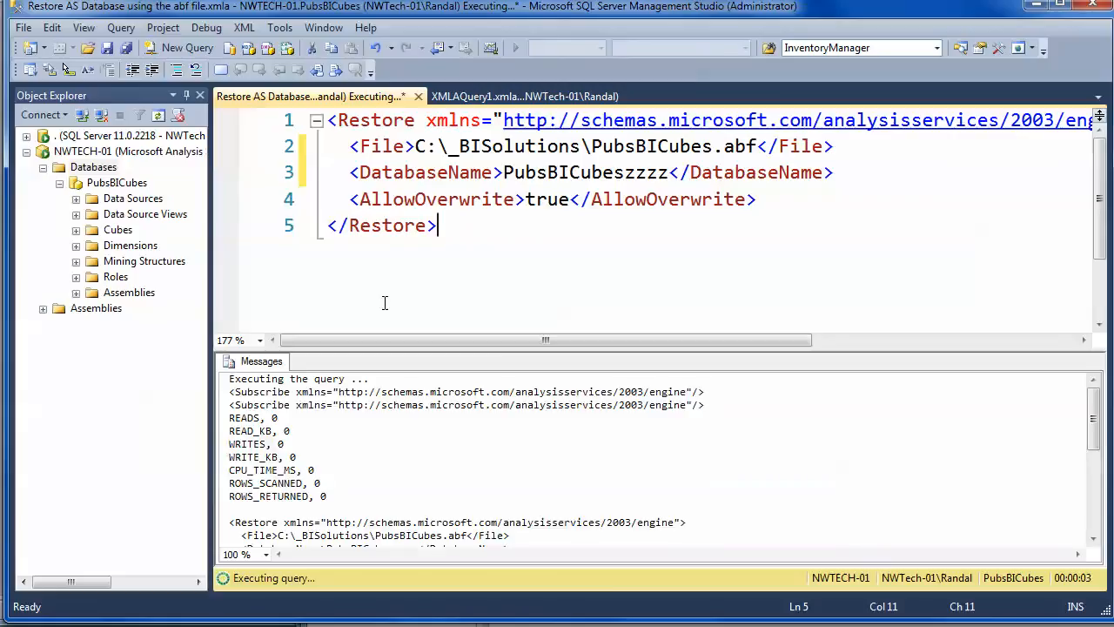
Refresh the list of Analysis Services databases and select PubsBICubeszzzz.
left_click(92, 167)
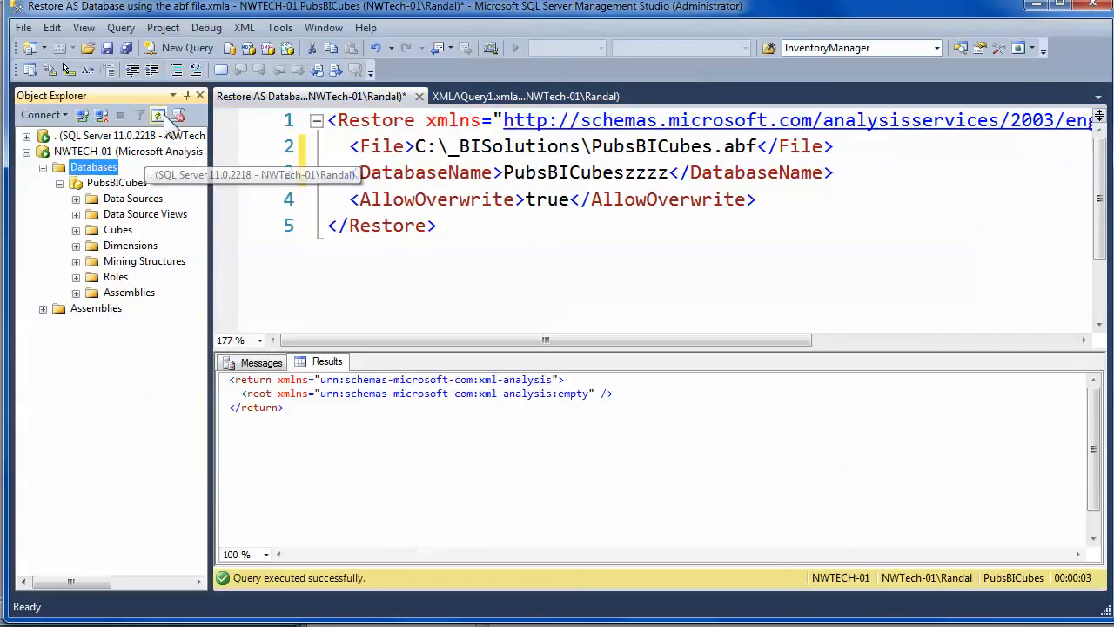
left_click(159, 117)
left_click(119, 198)
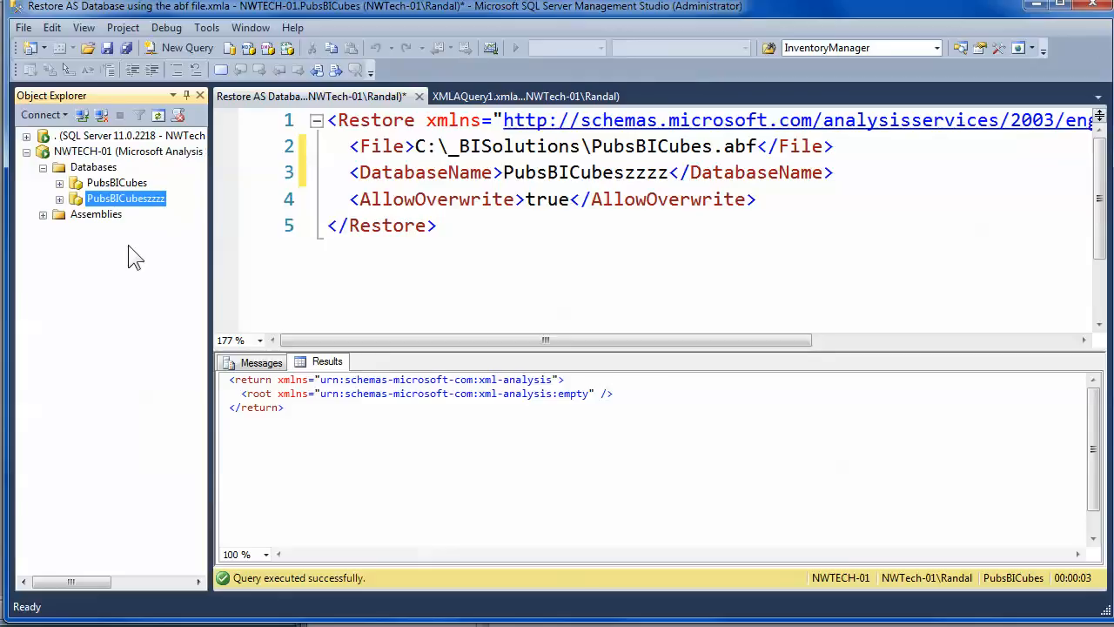
left_click_drag(474, 244, 233, 113)
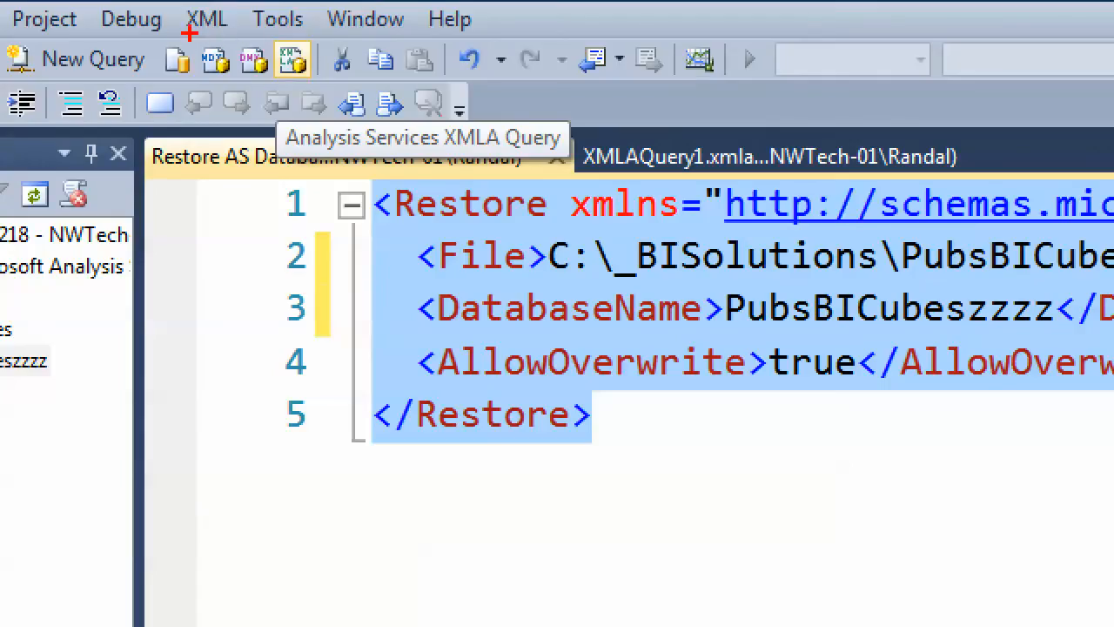
mouse_move(189, 33)
left_mouse_down()
mouse_move(335, 42)
mouse_move(322, 93)
left_mouse_up()
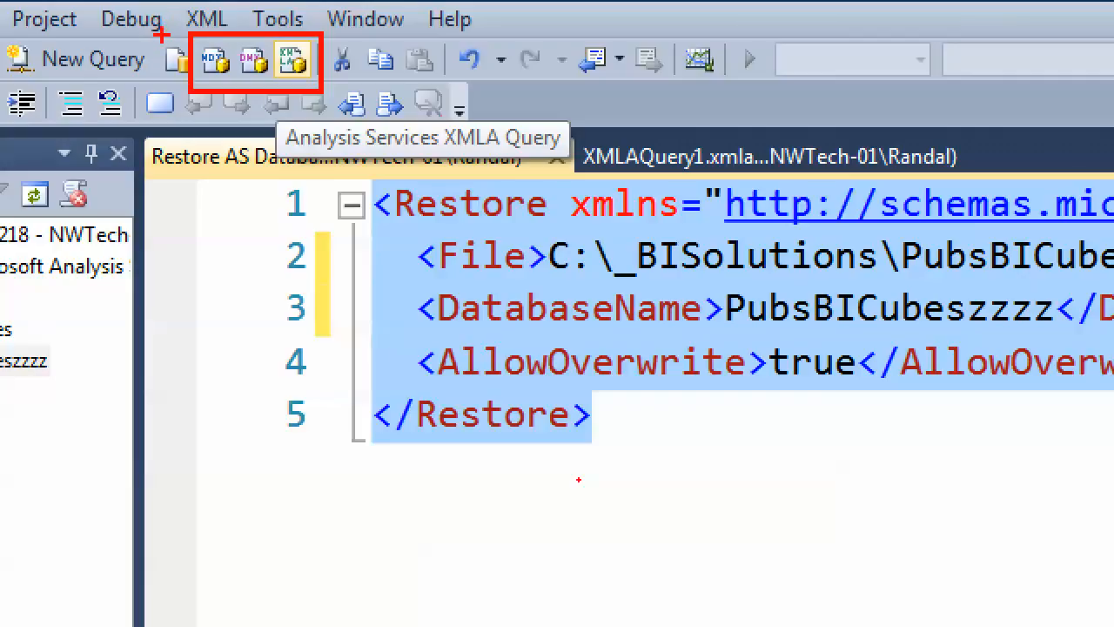
mouse_move(155, 37)
left_mouse_down()
mouse_move(150, 87)
mouse_move(185, 87)
mouse_move(139, 19)
mouse_move(126, 60)
left_mouse_up()
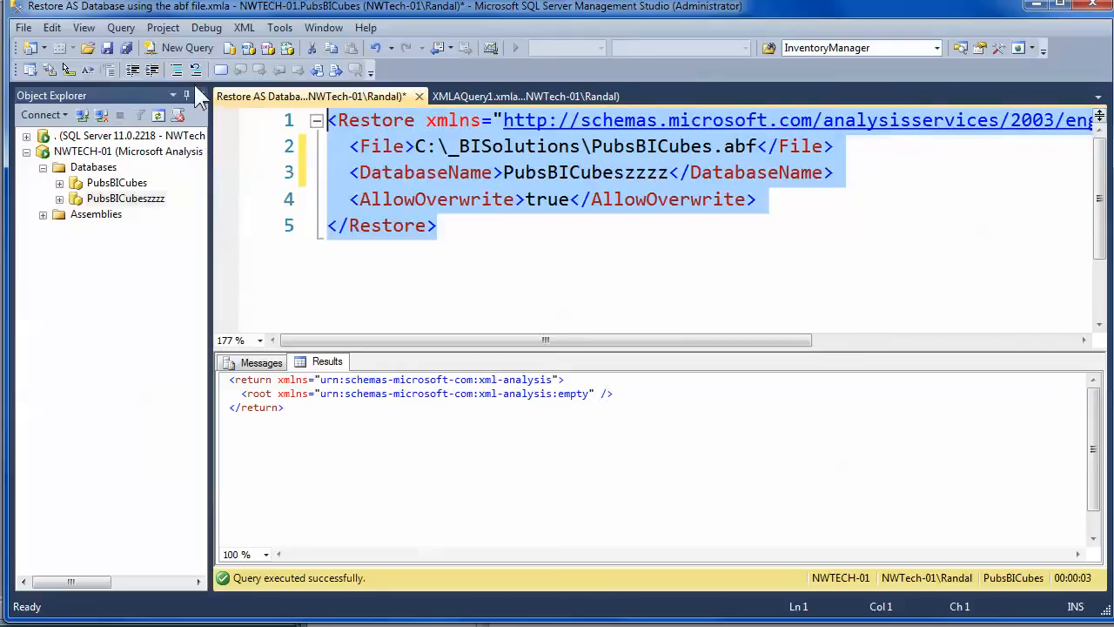
Open a new MDX query connected to NWTECH-01, enlarge its text to 195 %, and auto-hide Object Explorer.
left_click(248, 49)
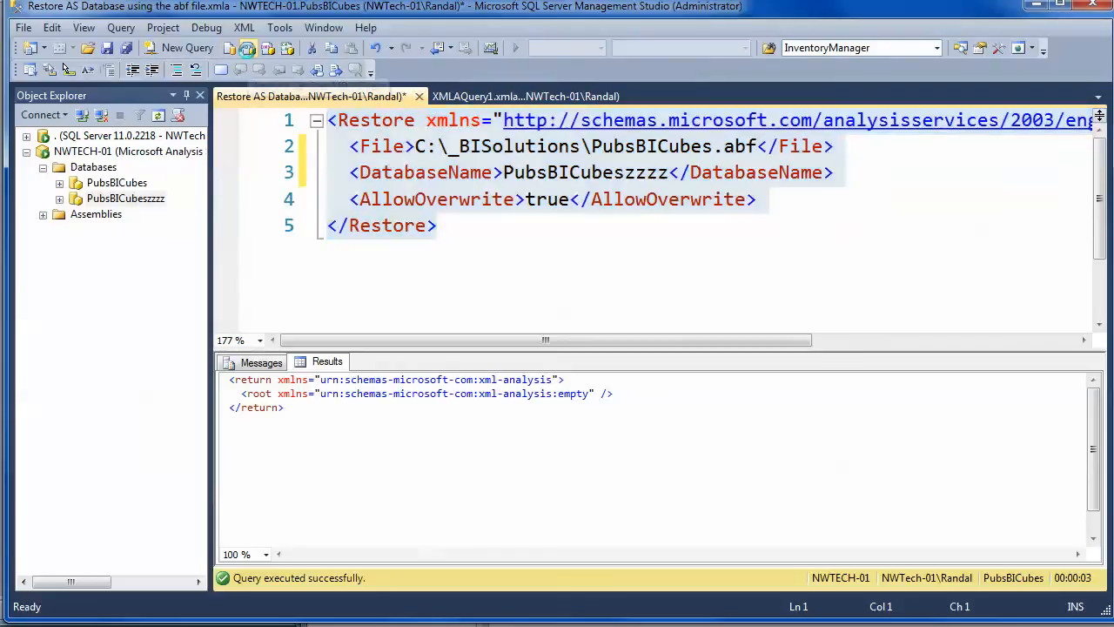
left_click(476, 446)
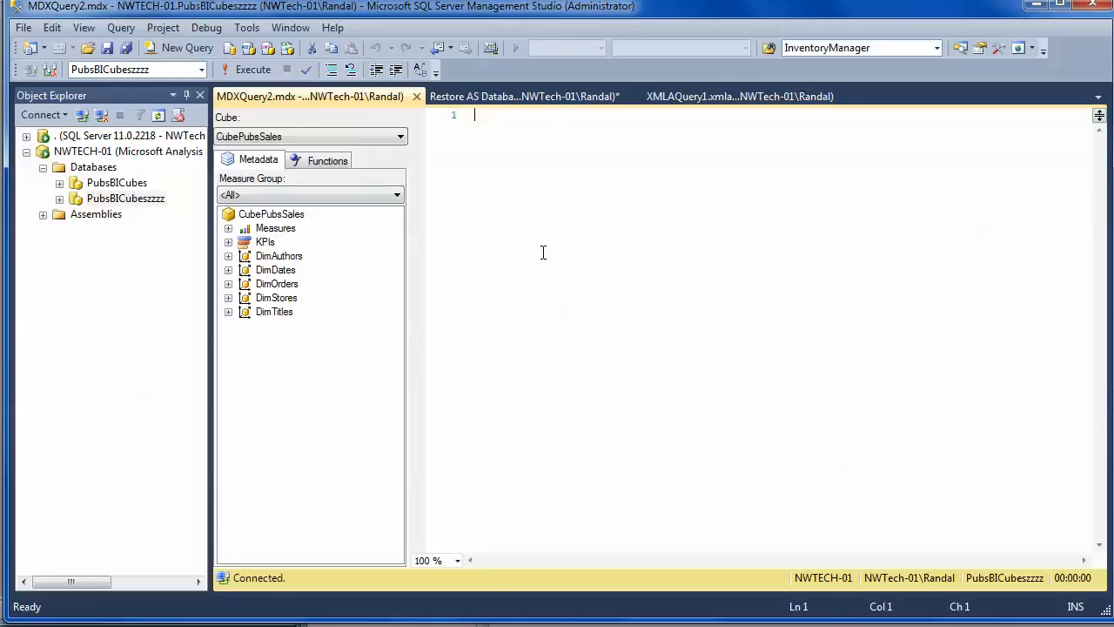
scroll(543, 252, "up", 7, "ctrl")
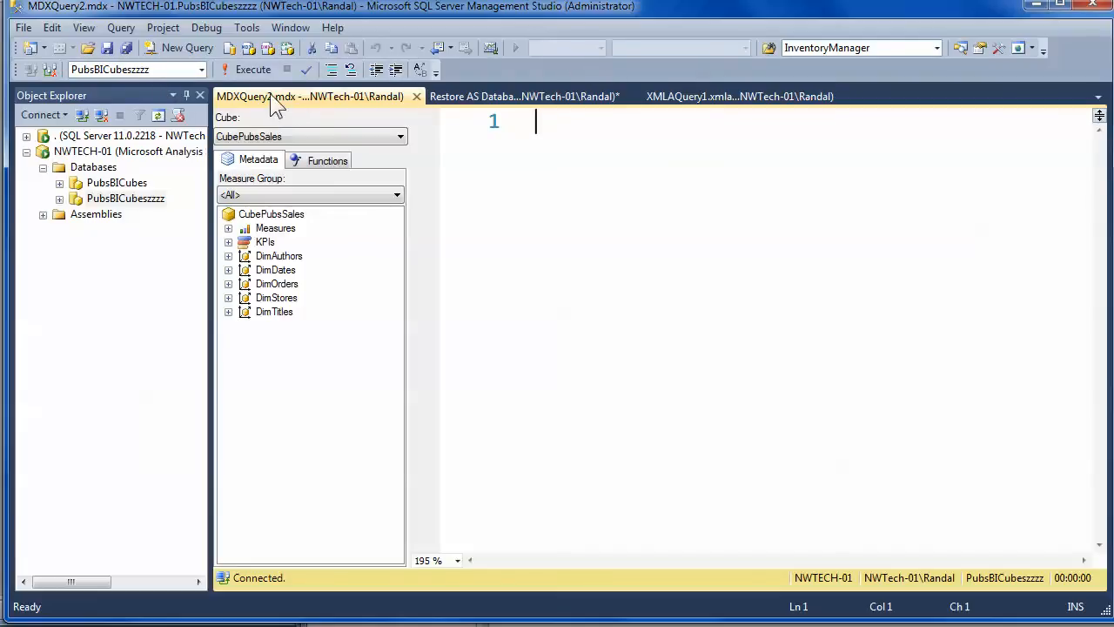
left_click(186, 95)
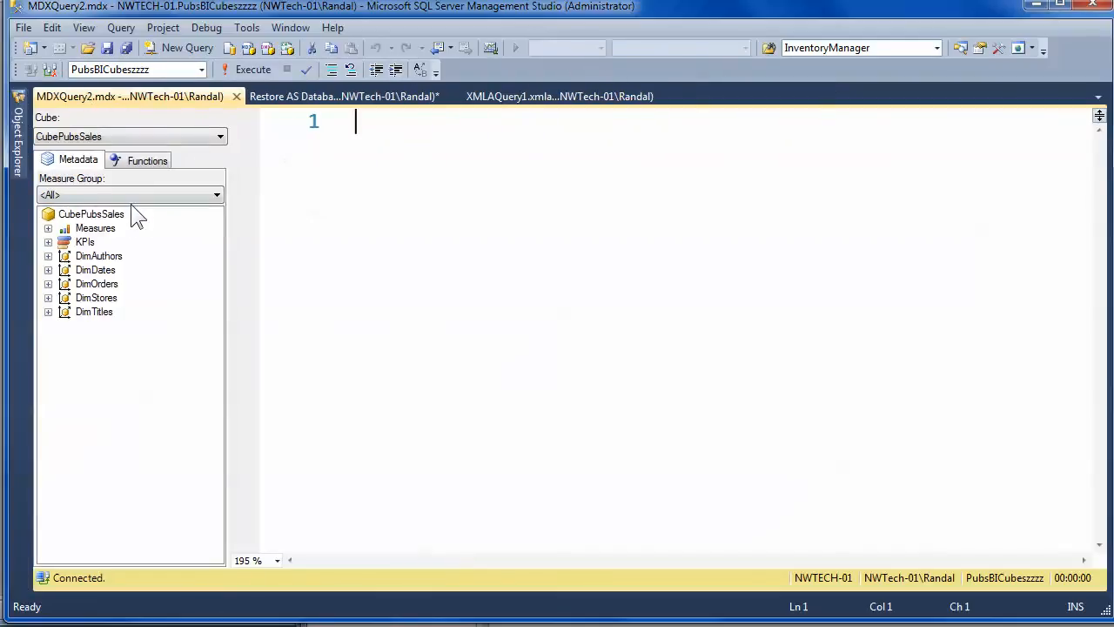
mouse_move(19, 113)
Set the MDX query's current database to PubsBICubes.
left_click(201, 69)
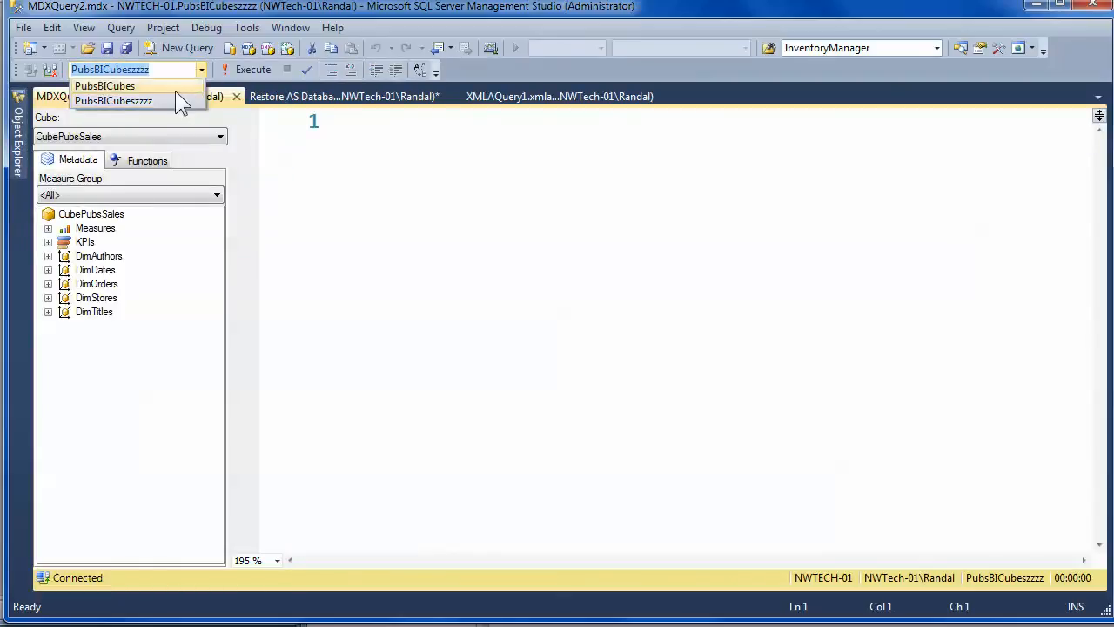
left_click(175, 88)
left_click(201, 70)
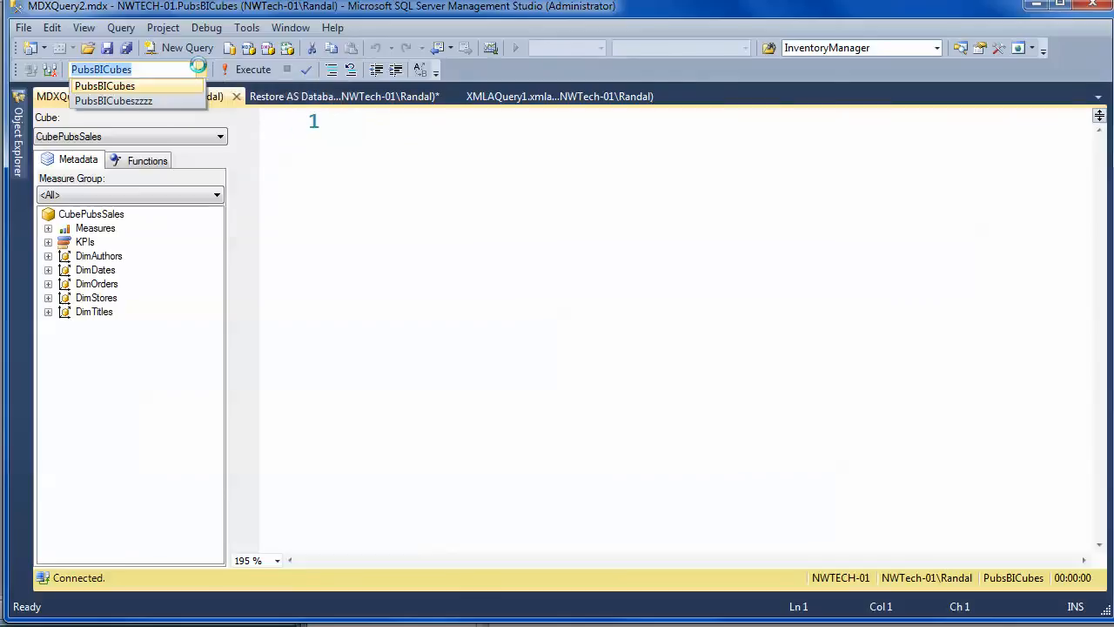
left_click(122, 86)
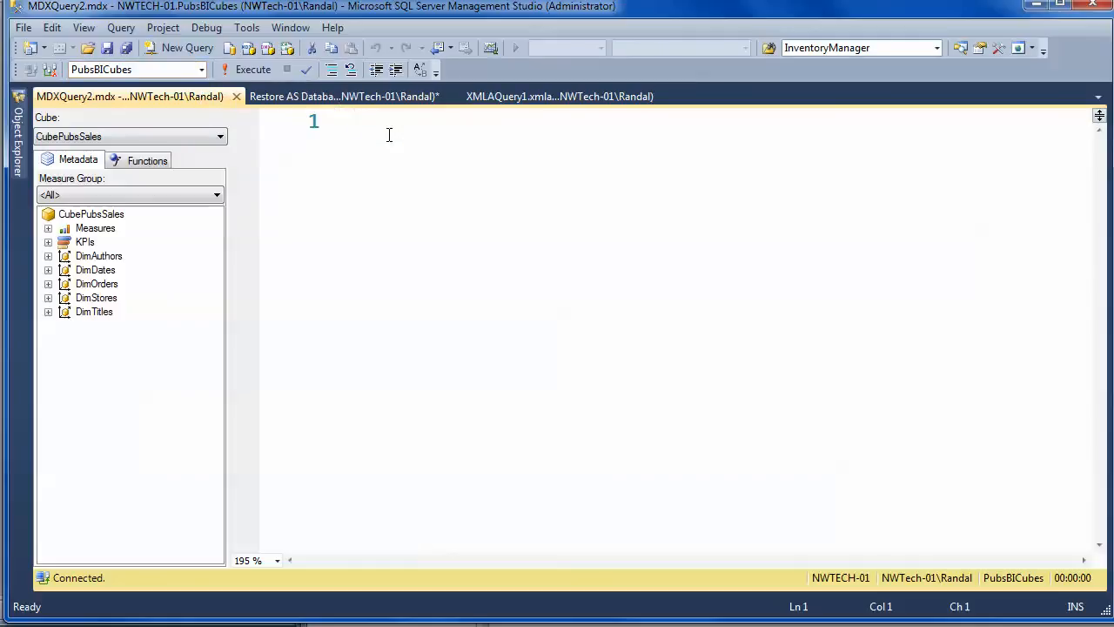
Write the two-line MDX query "Select" and "From CubePubsSales".
type("Select")
key("Return")
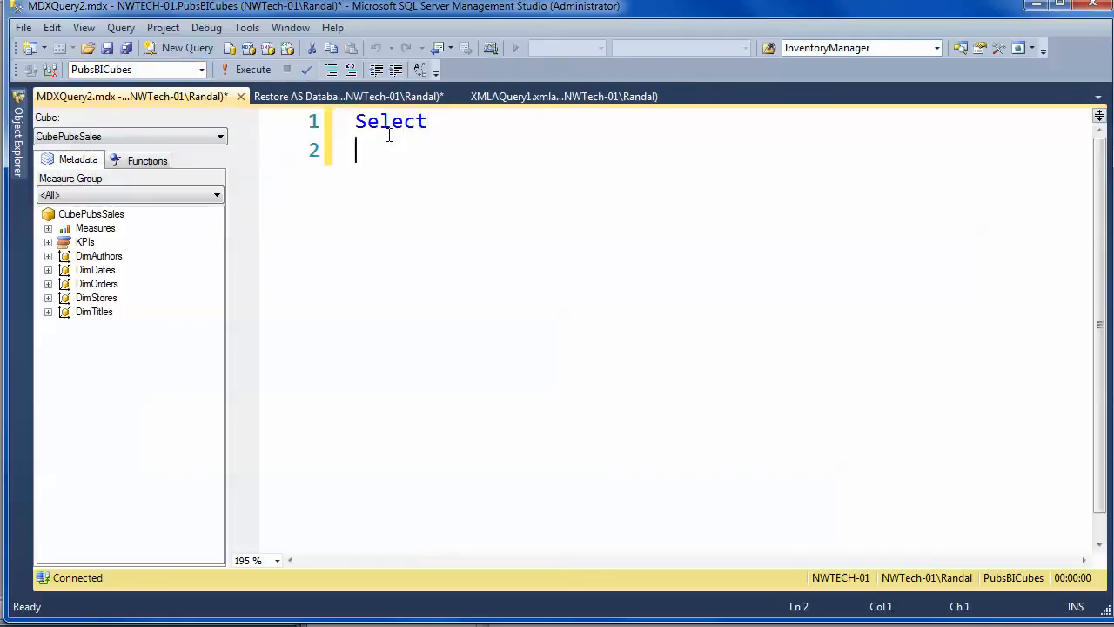
type("From Cube")
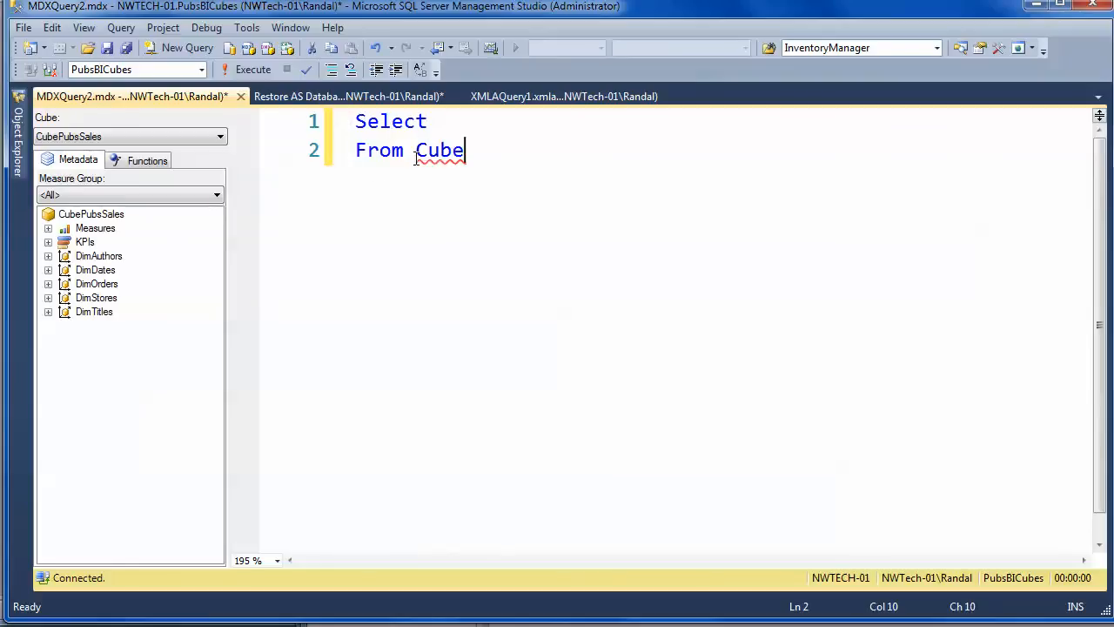
type("Pubs")
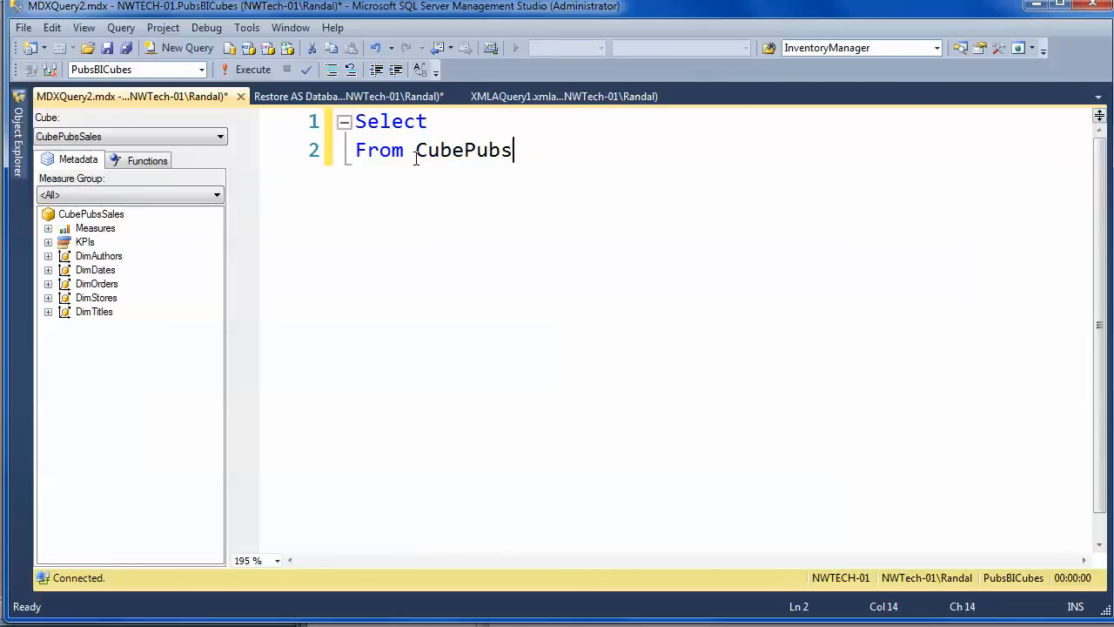
key("BackSpace")
type("sSales")
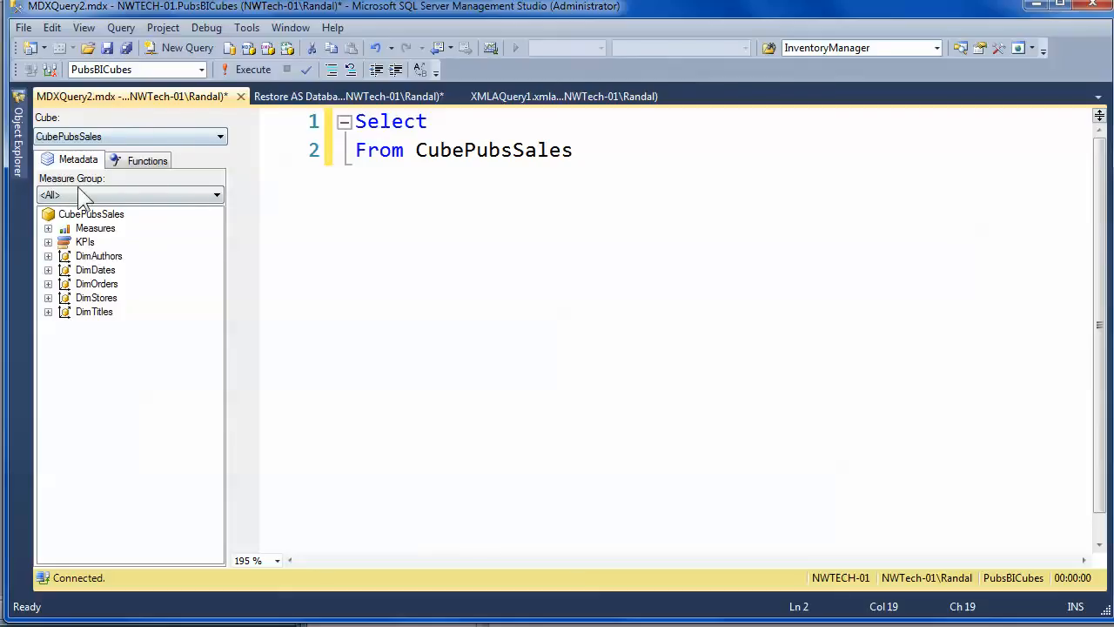
Check the cube's name in the Cubes folder of PubsBICubes in Object Explorer, and return to the MDX query.
left_click(18, 135)
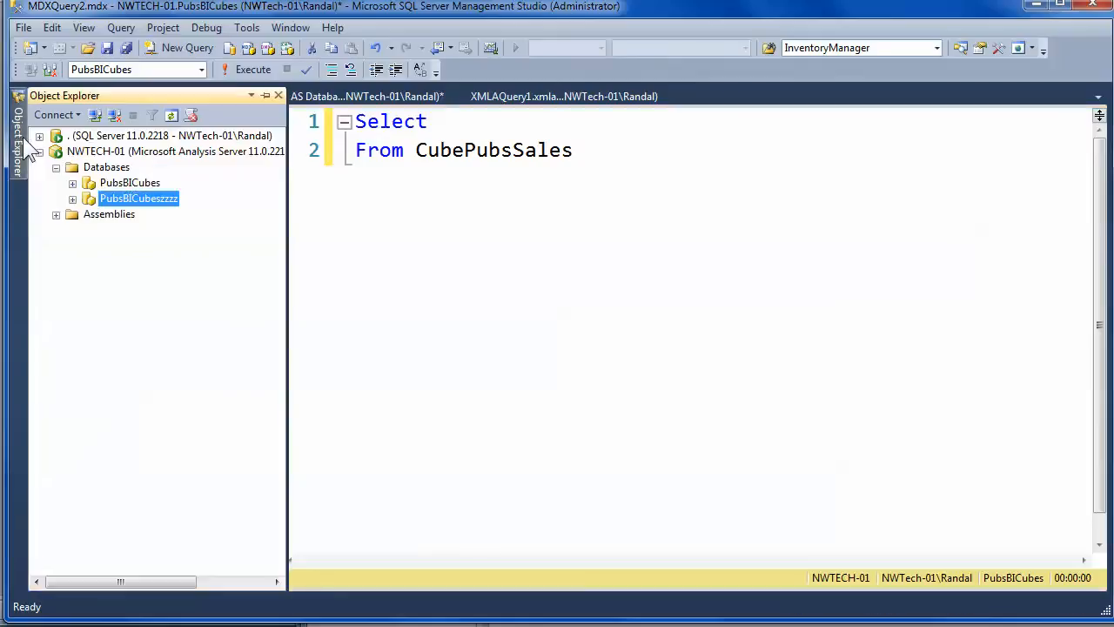
left_click(72, 182)
left_click(89, 230)
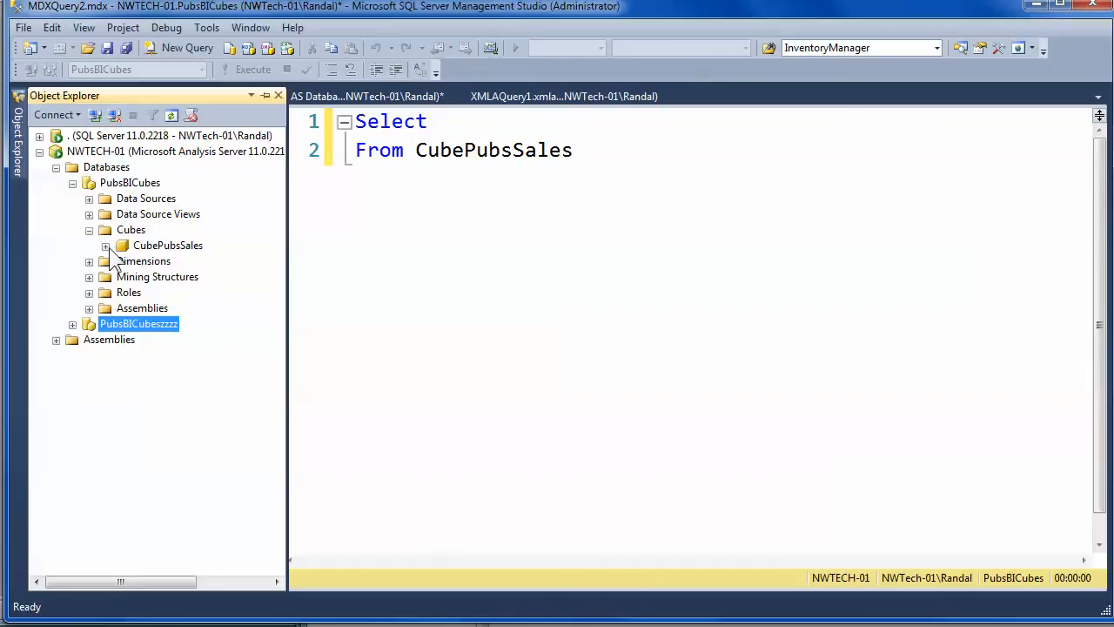
left_click(339, 309)
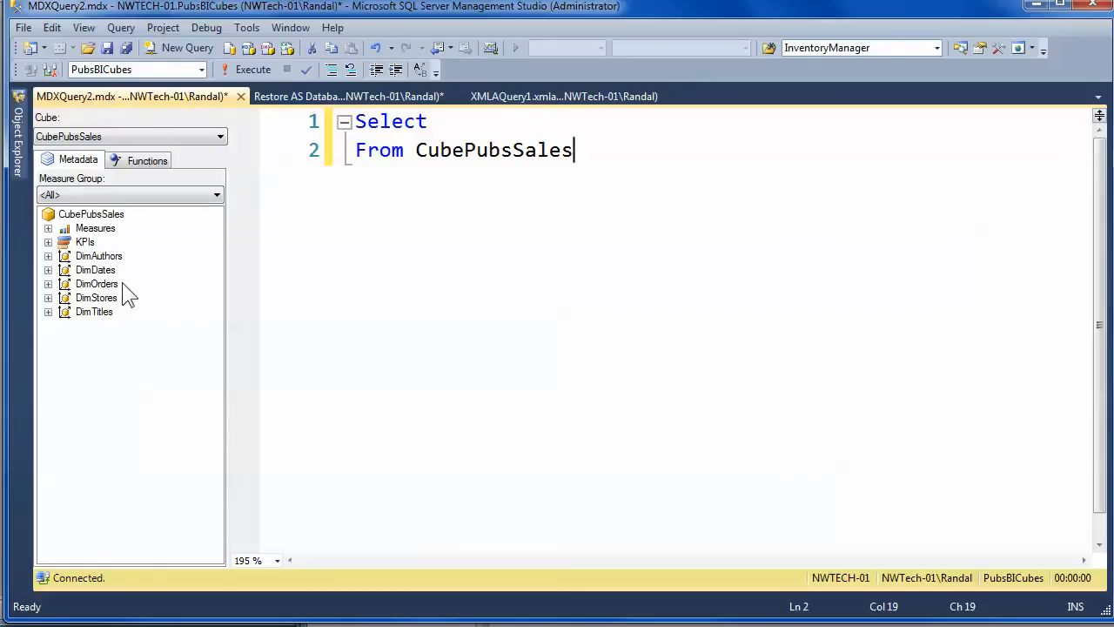
Try an asterisk after Select in the MDX query, and remove it again.
left_click(468, 122)
type("*")
left_click(541, 150)
key("ctrl+a")
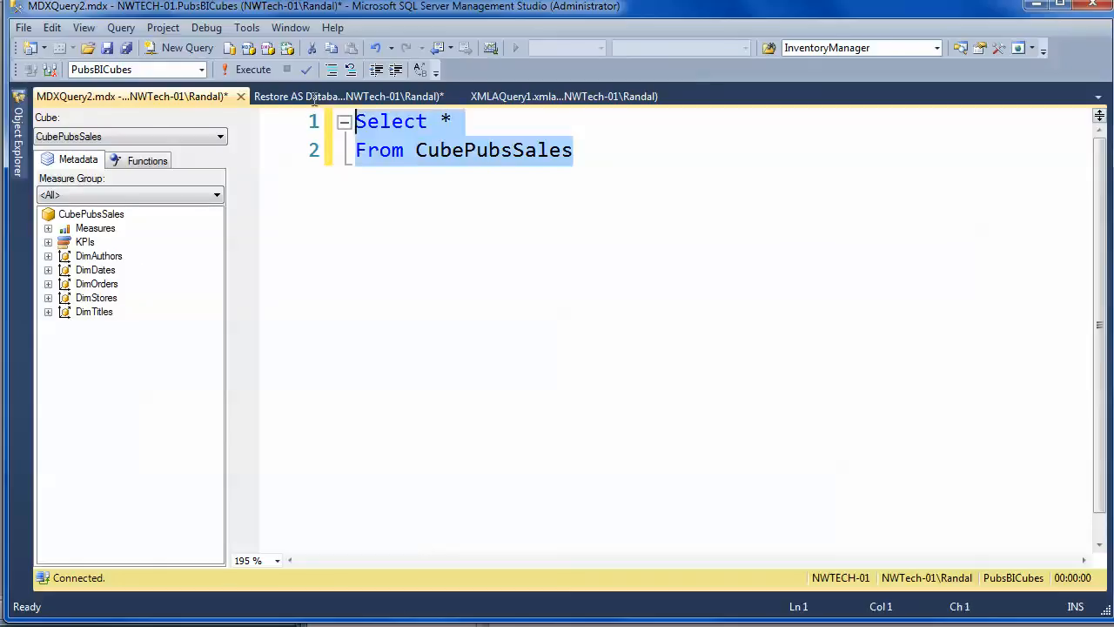
left_click(426, 155)
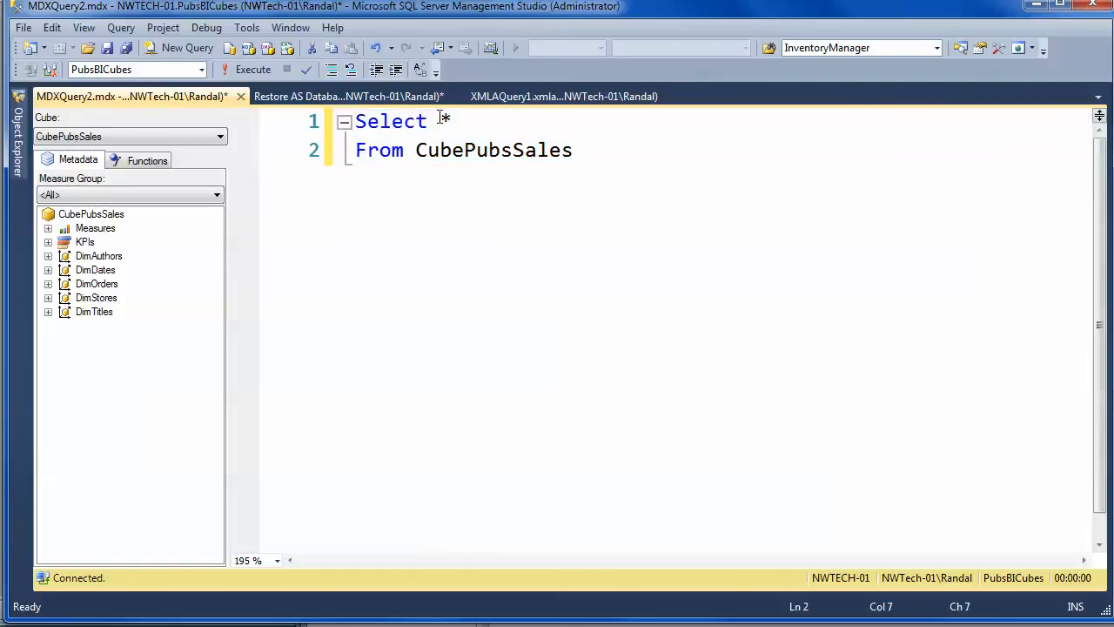
left_click_drag(441, 120, 477, 114)
key("BackSpace")
Execute the entire two-line MDX query against CubePubsSales and review its messages and results.
left_click_drag(587, 154, 409, 159)
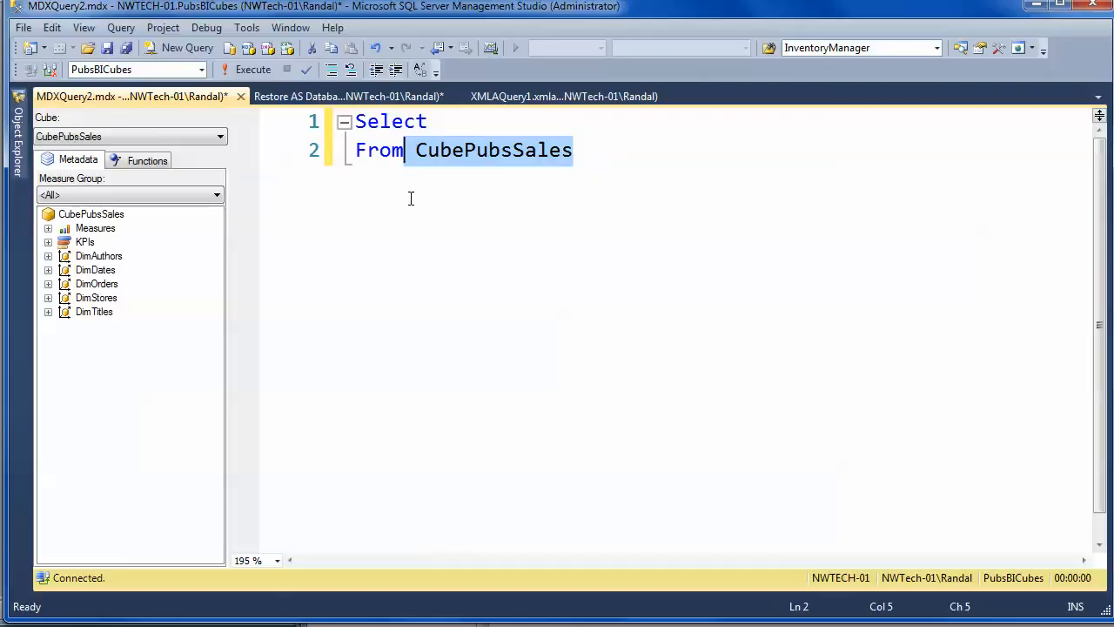
left_click(411, 198)
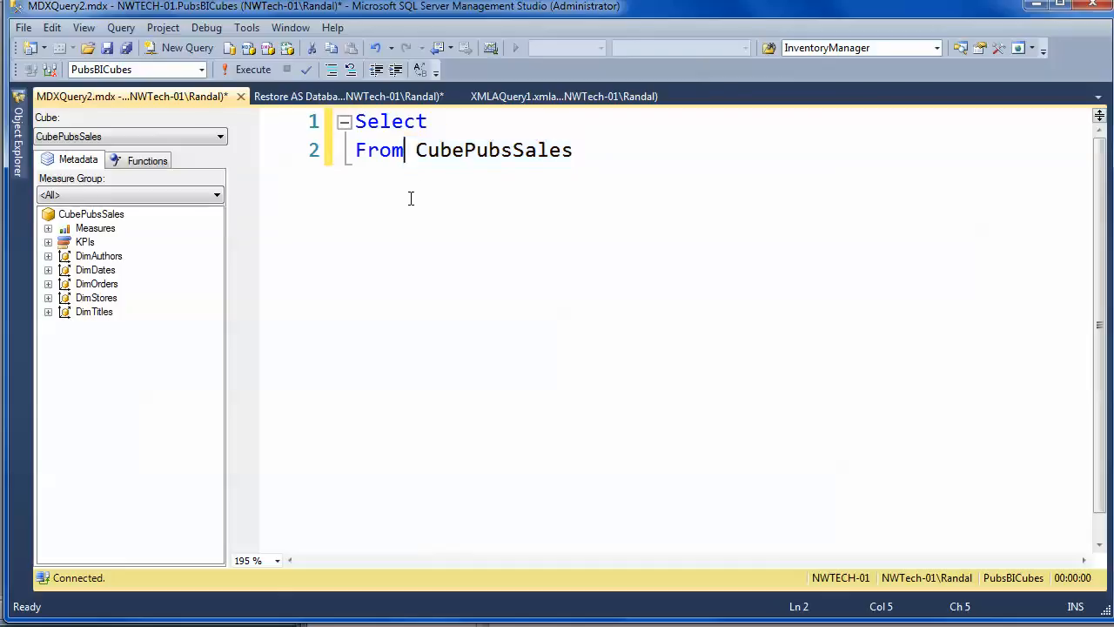
left_click_drag(632, 145, 350, 122)
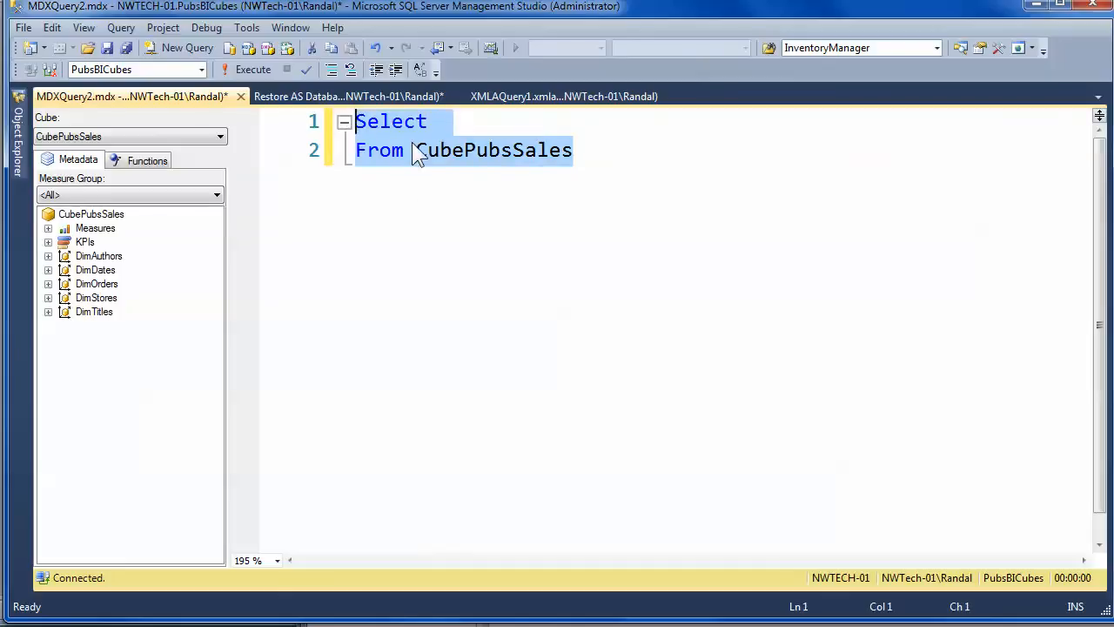
left_click(120, 28)
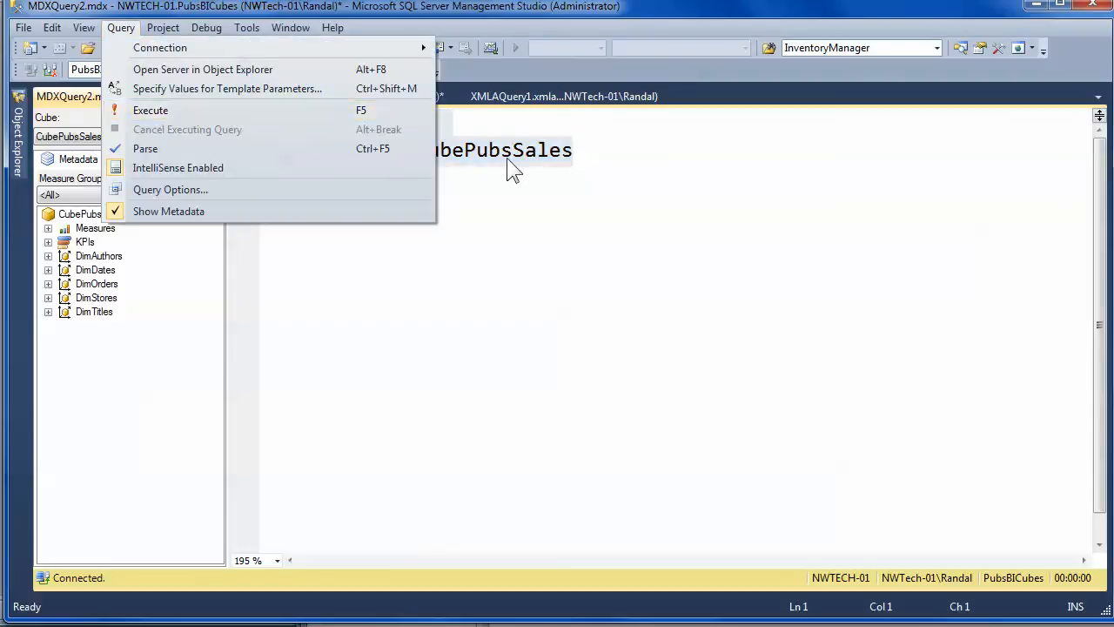
left_click(477, 65)
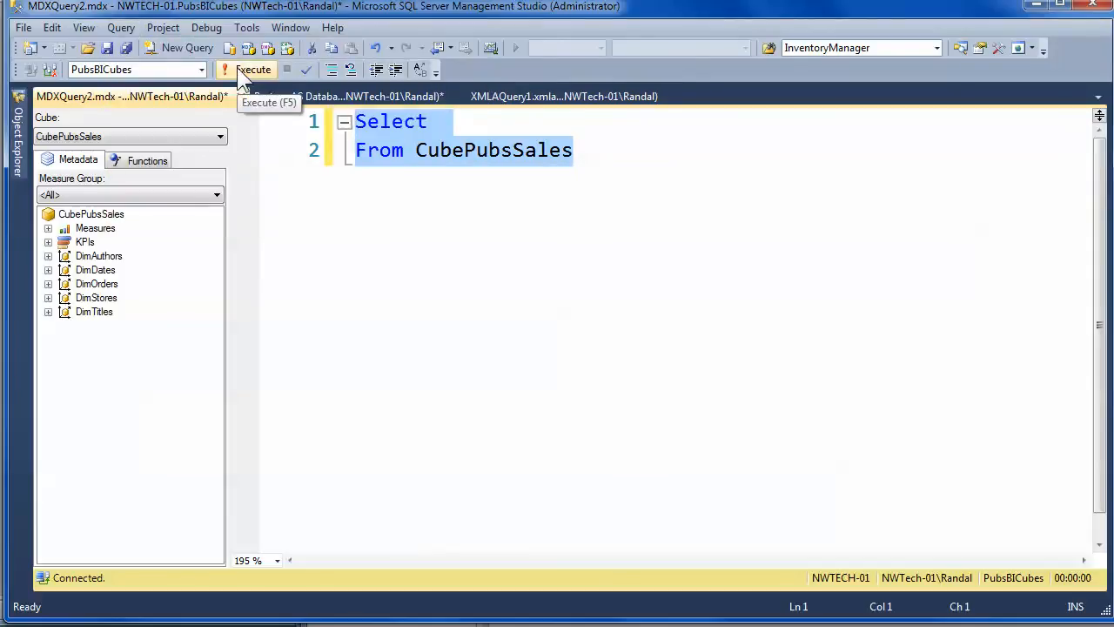
right_click(541, 149)
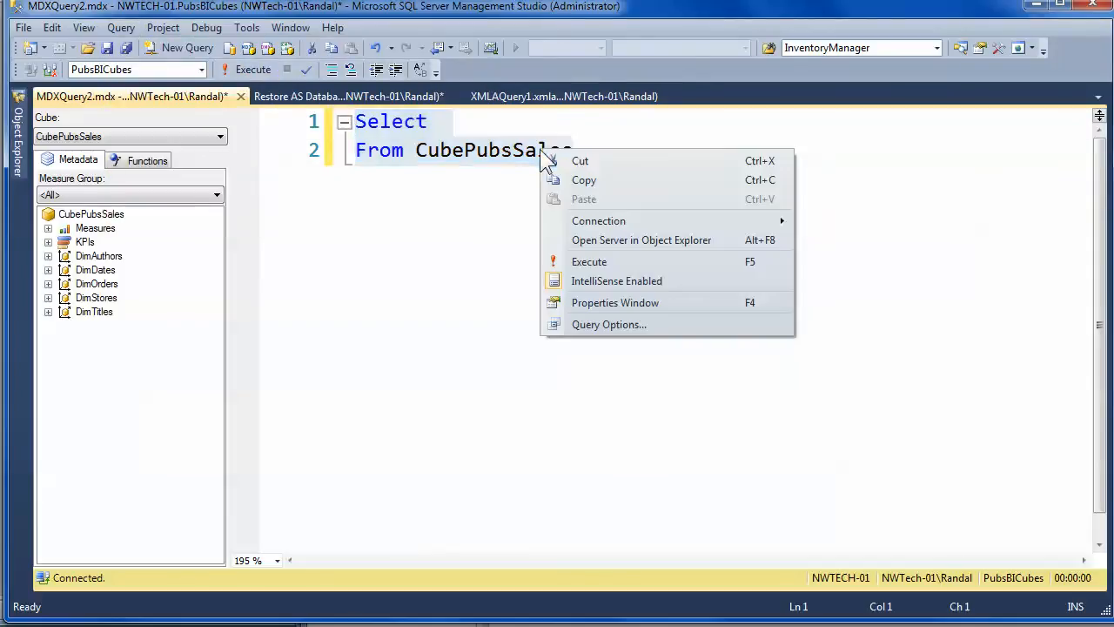
left_click(613, 263)
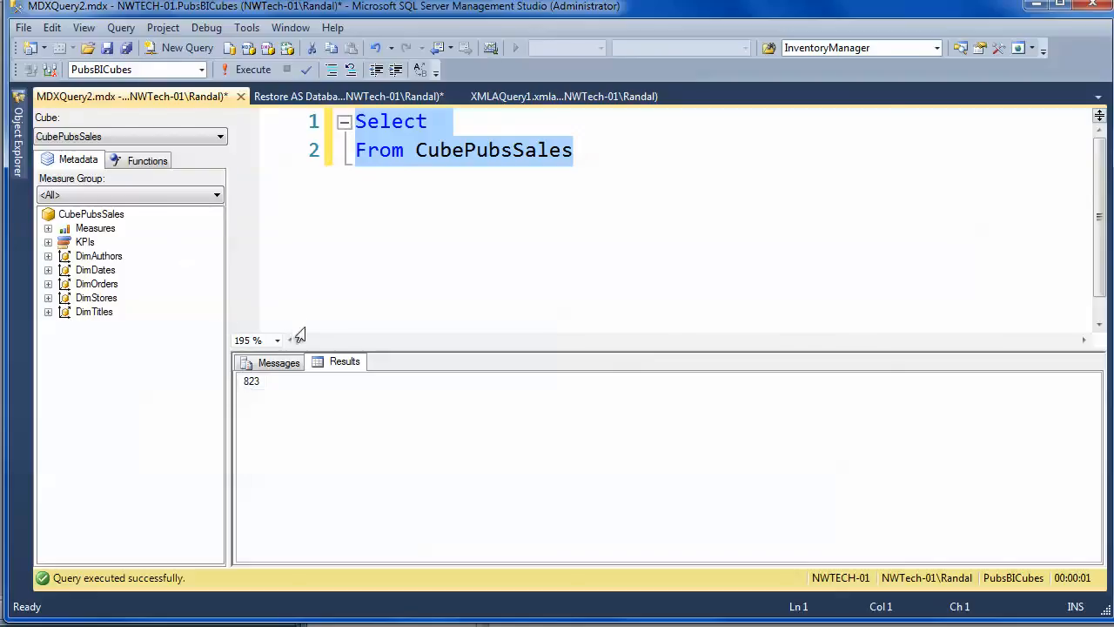
left_click(280, 365)
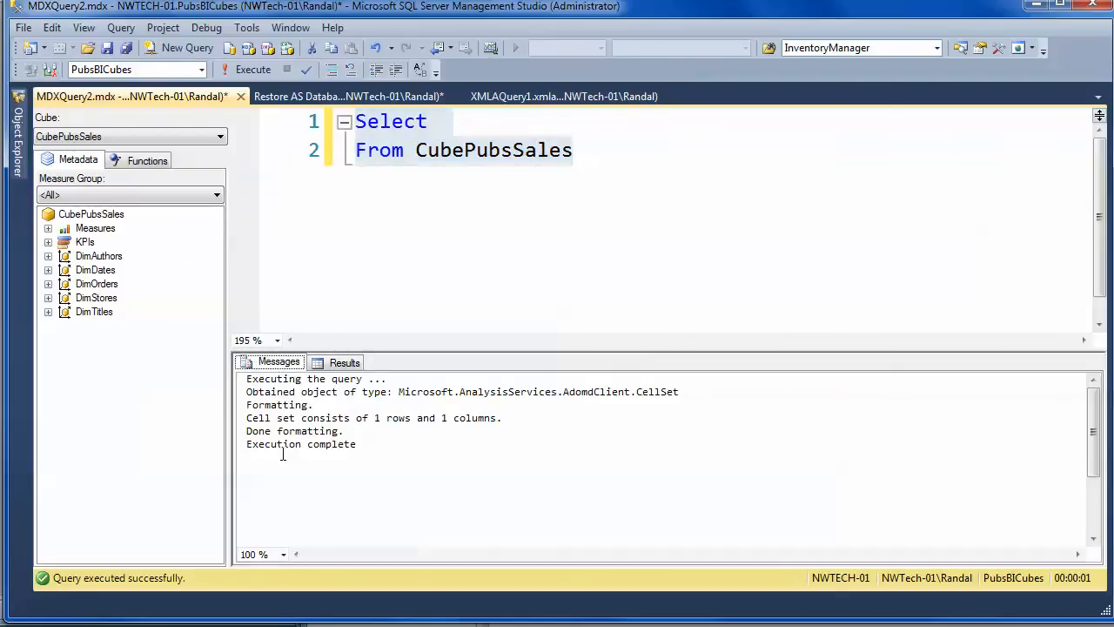
left_click(343, 362)
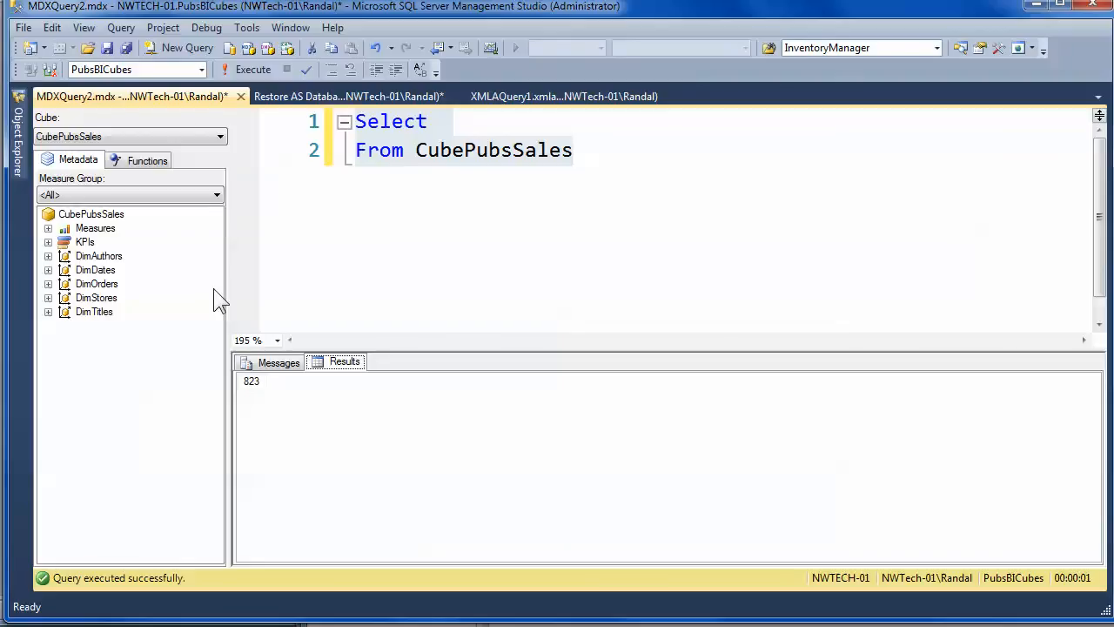
Close MDXQuery2.mdx, the Restore AS Database script and XMLAQuery1.xmla, discarding any unsaved changes.
left_click(1094, 5)
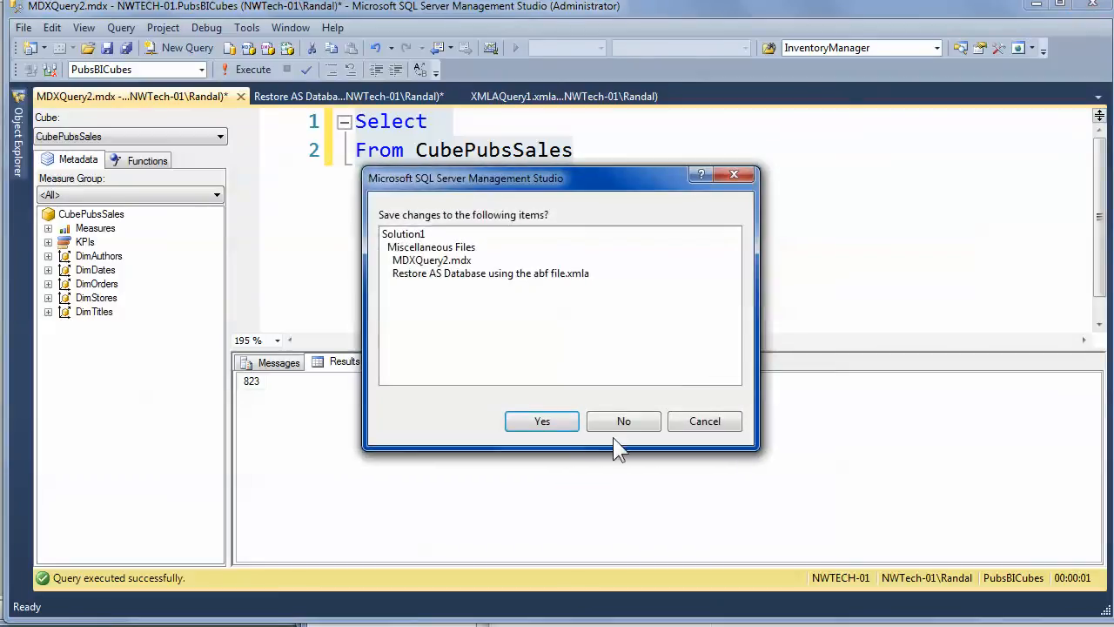
left_click(702, 424)
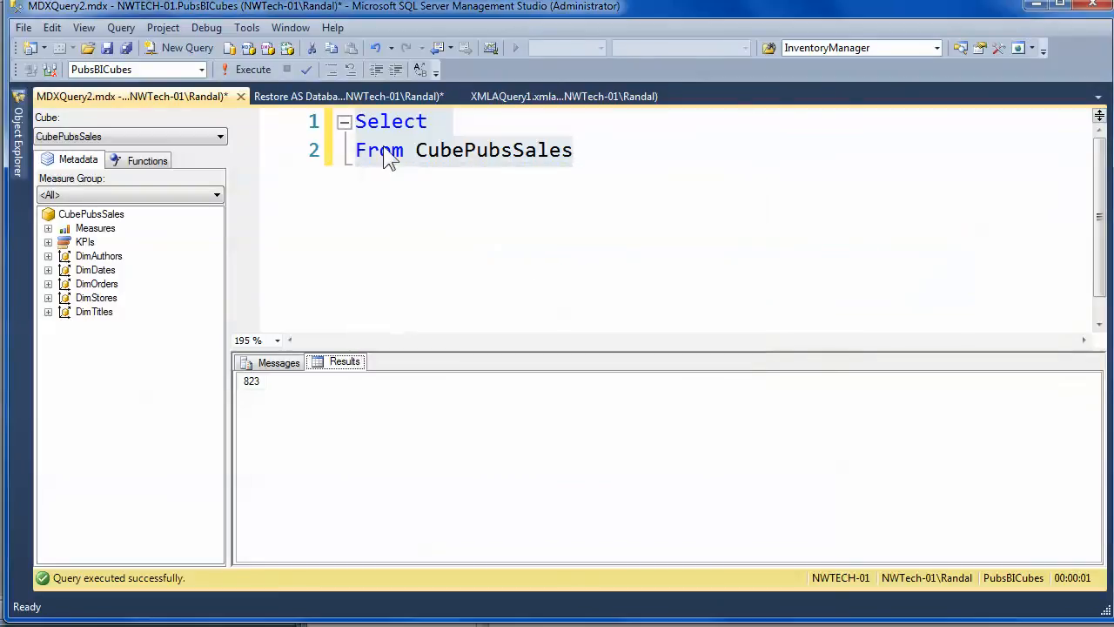
left_click(241, 96)
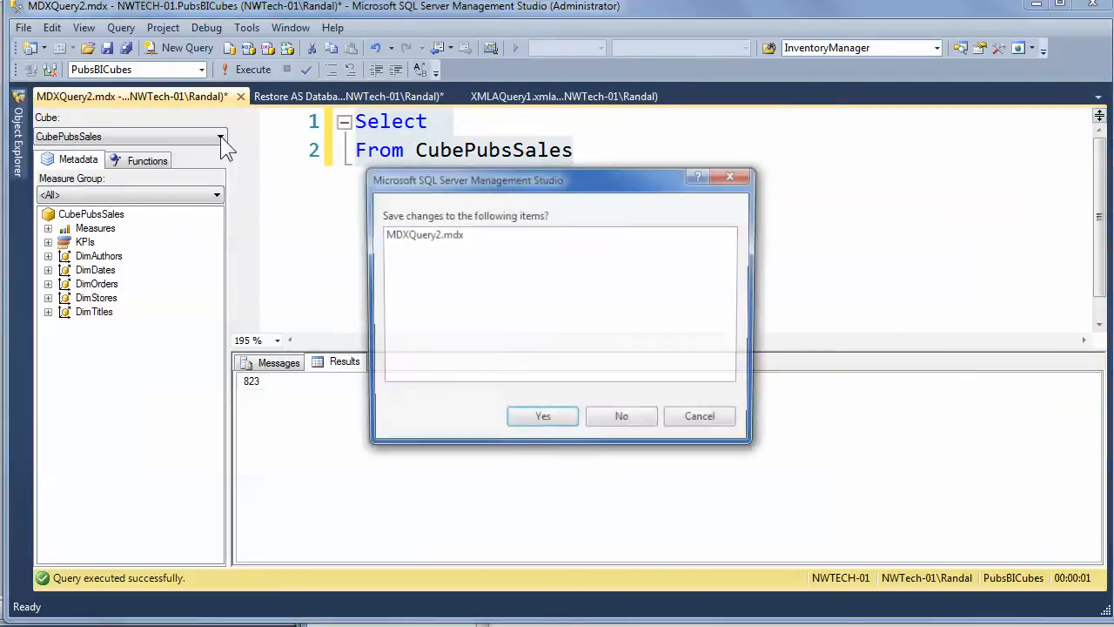
left_click(623, 421)
left_click(240, 97)
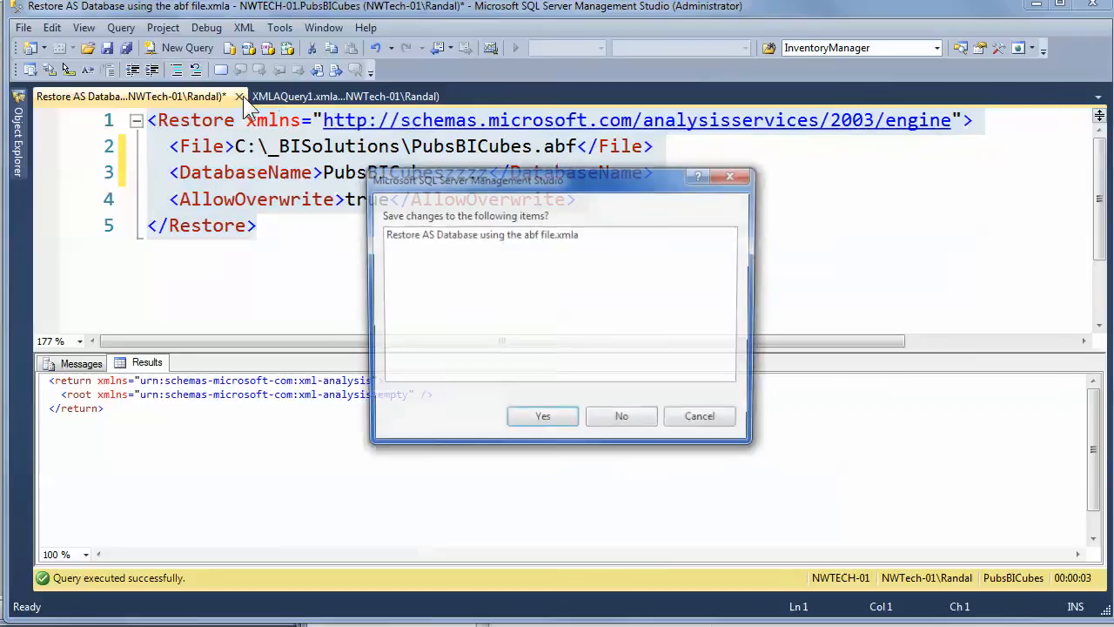
left_click(640, 421)
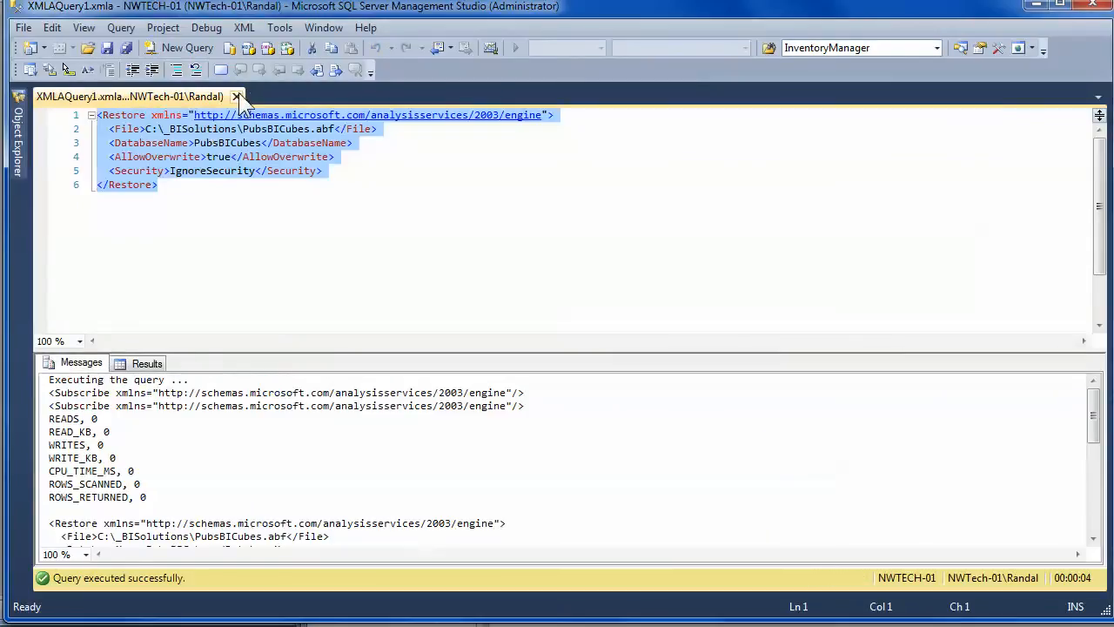
left_click(238, 96)
Pin Object Explorer so that it stays open beside the empty query area.
mouse_move(20, 85)
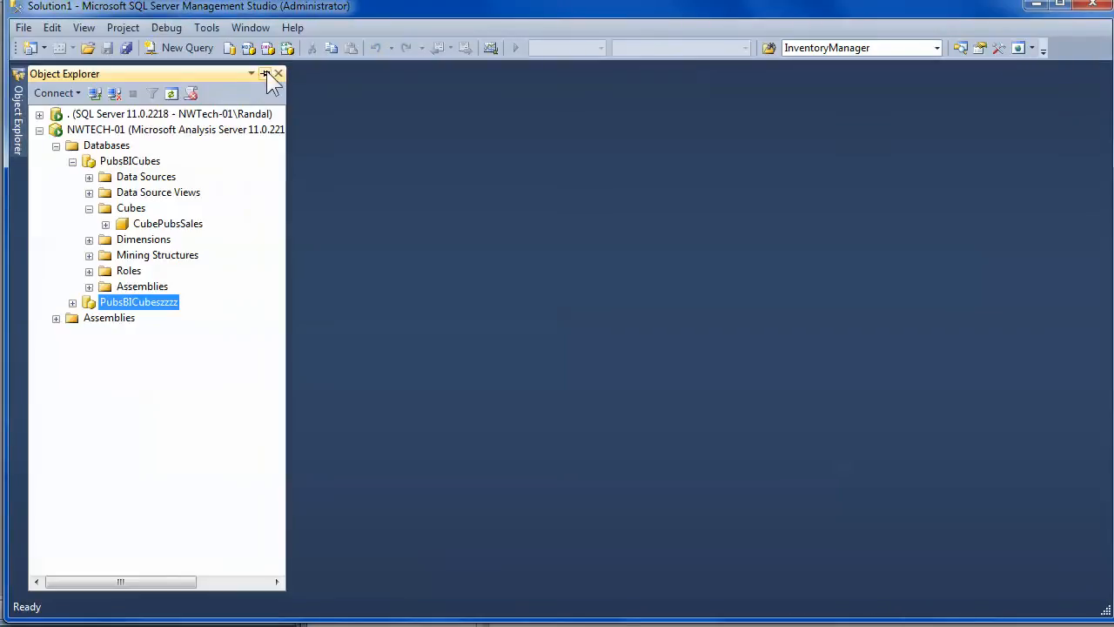
left_click(266, 73)
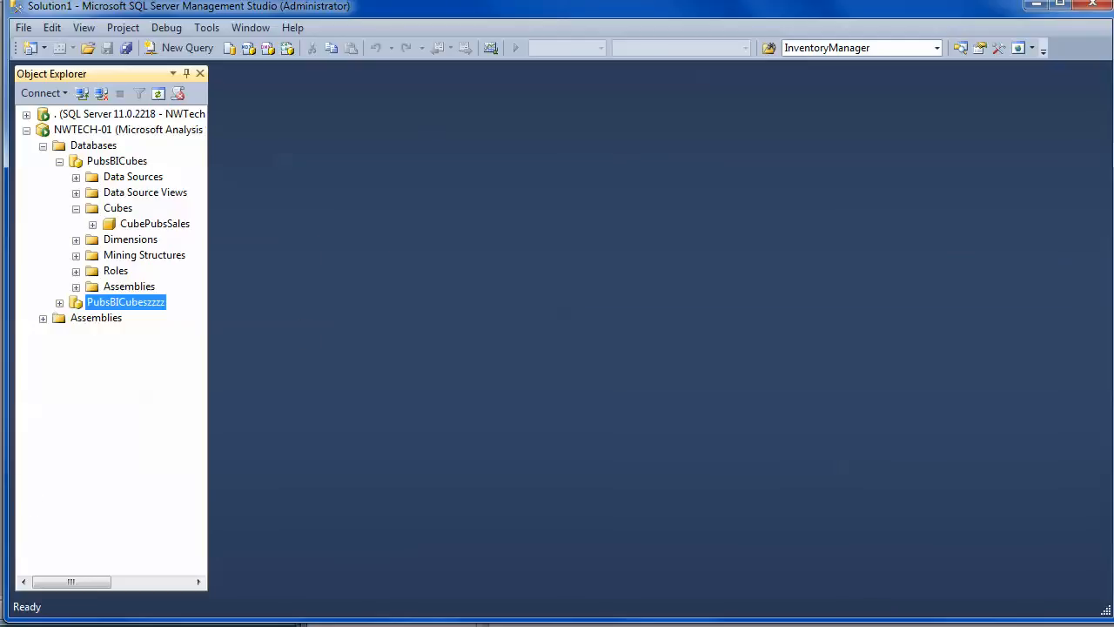
left_click(27, 626)
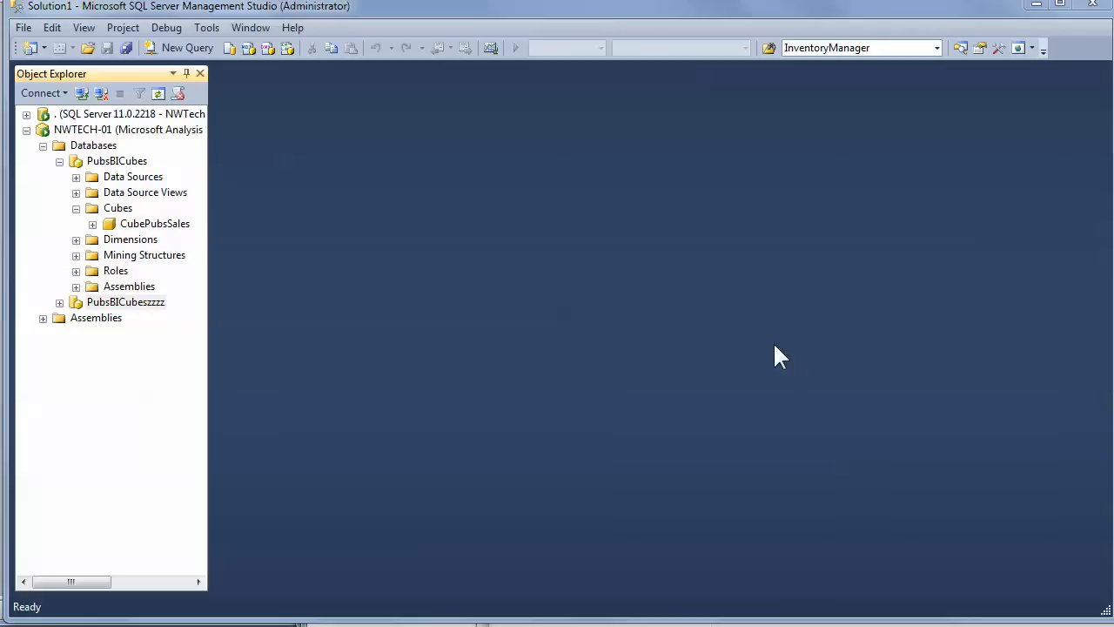